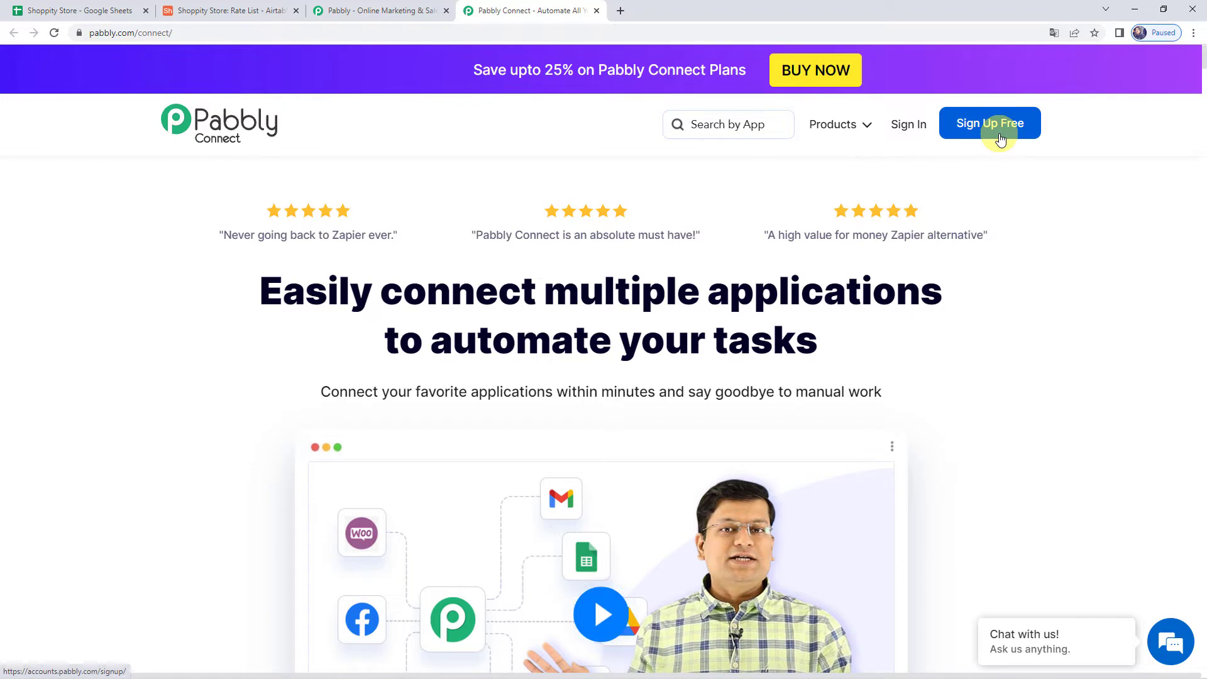
Step: Sign in to the Pabbly account and open the Pabbly Connect dashboard
{"action": "left_click", "coordinate": [904, 130]}
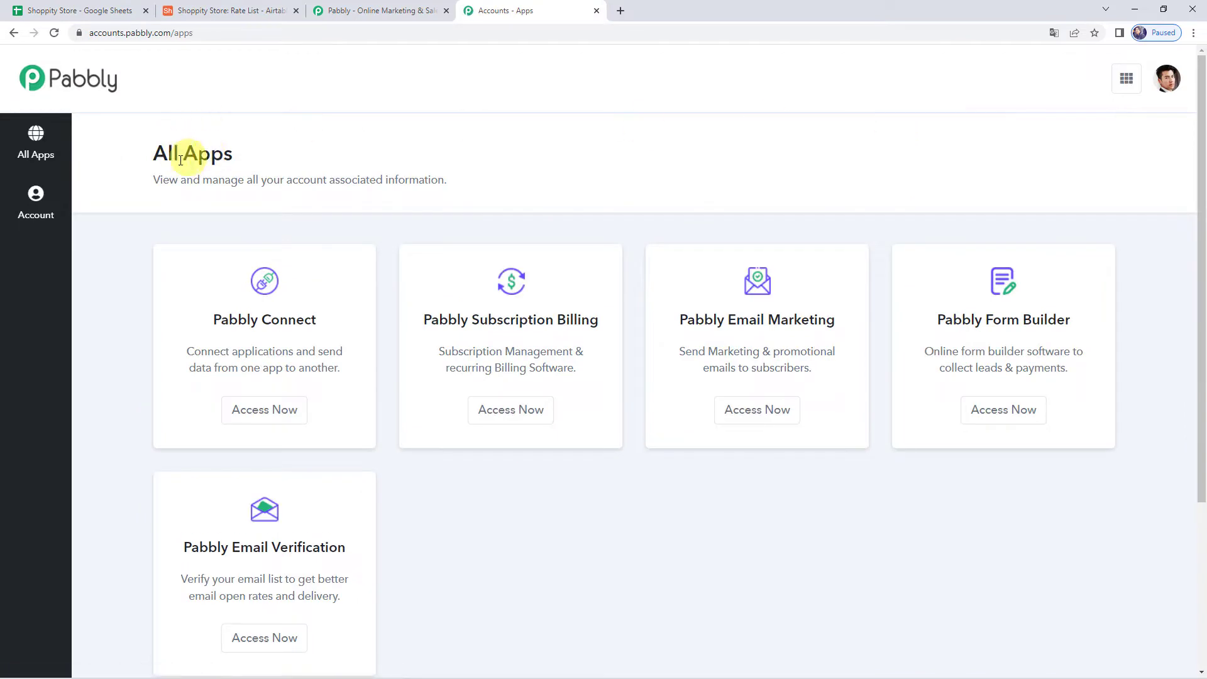
{"action": "left_click", "coordinate": [264, 416]}
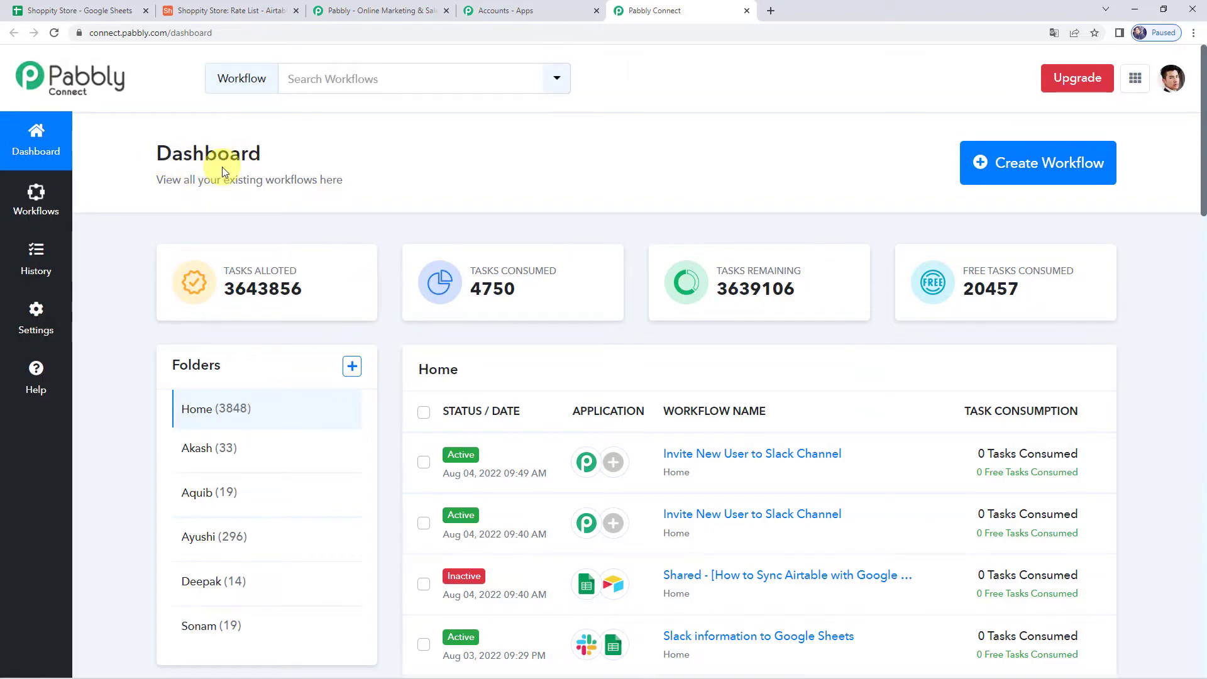
{"action": "scroll", "coordinate": [612, 405], "scroll_direction": "down", "scroll_amount": 7}
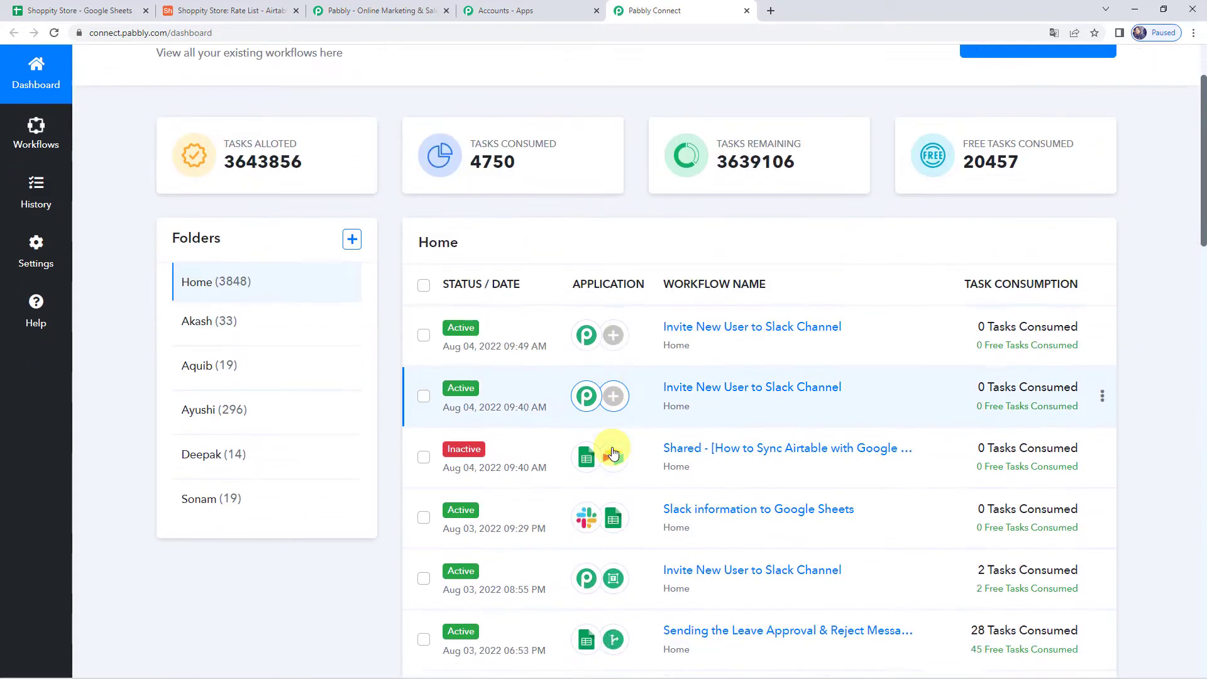
{"action": "scroll", "coordinate": [613, 452], "scroll_direction": "up", "scroll_amount": 7}
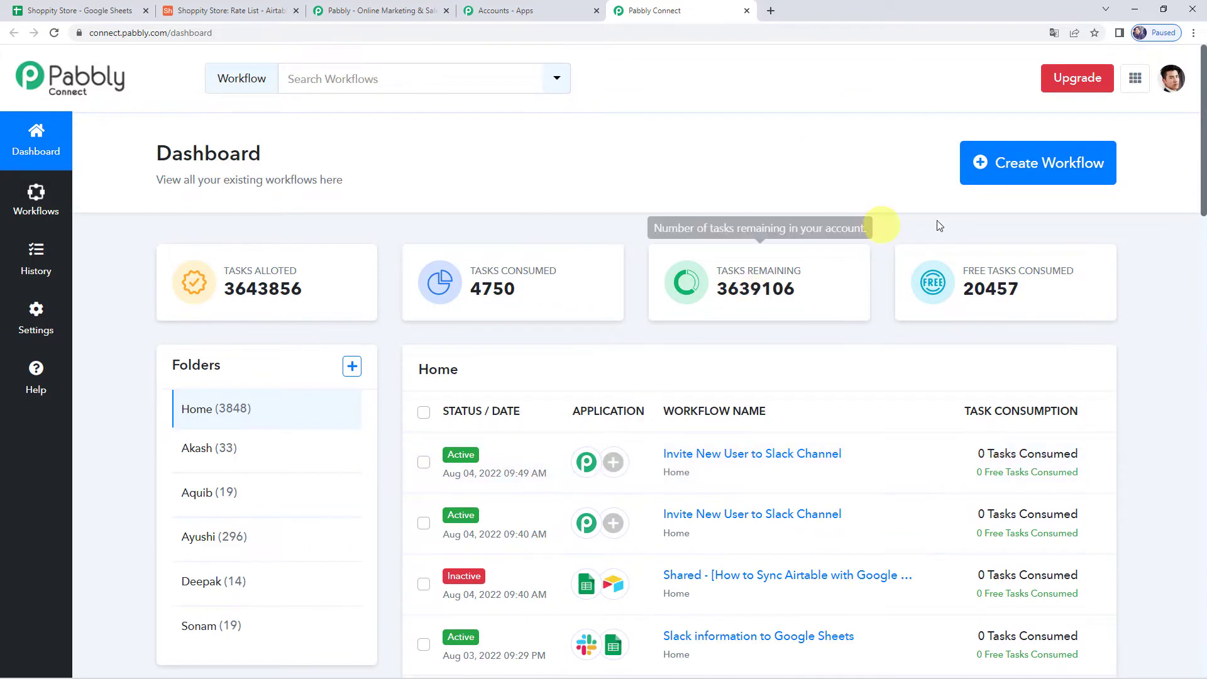
Step: Create a new workflow named "Sync Airtable with Google Sheets for Specific Data"
{"action": "left_click", "coordinate": [1043, 167]}
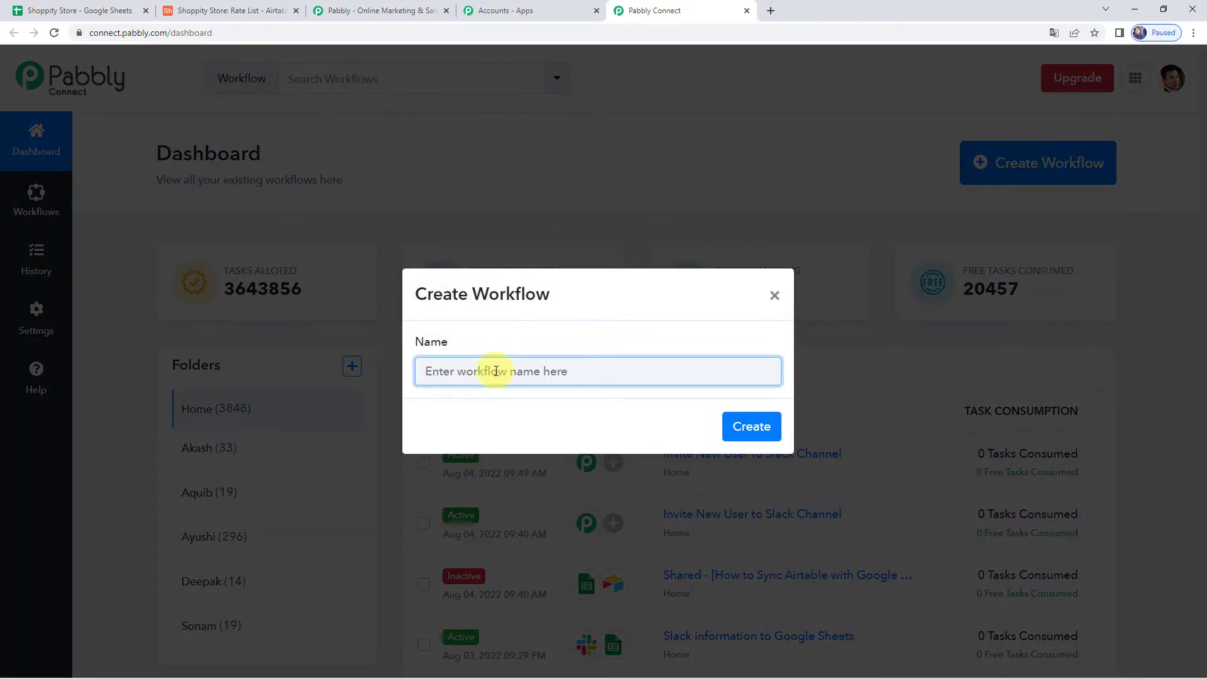
{"action": "type", "text": "Sync Airtable with Google Sheets for Specific Data"}
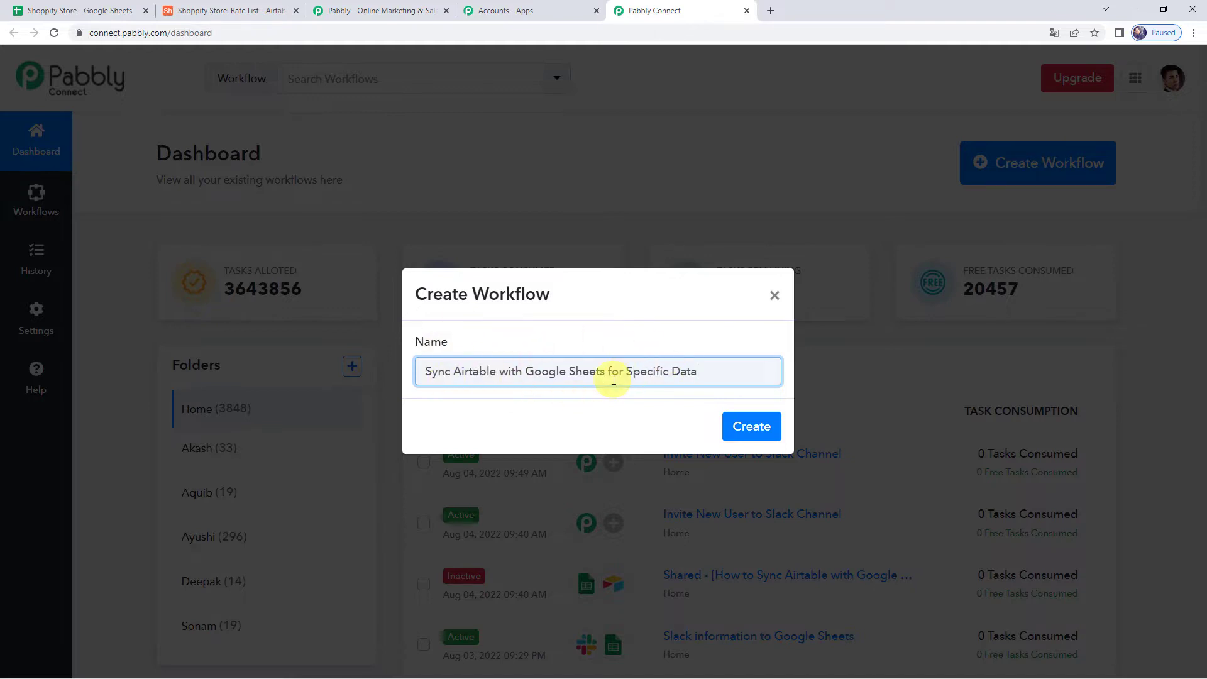
{"action": "left_click", "coordinate": [753, 426]}
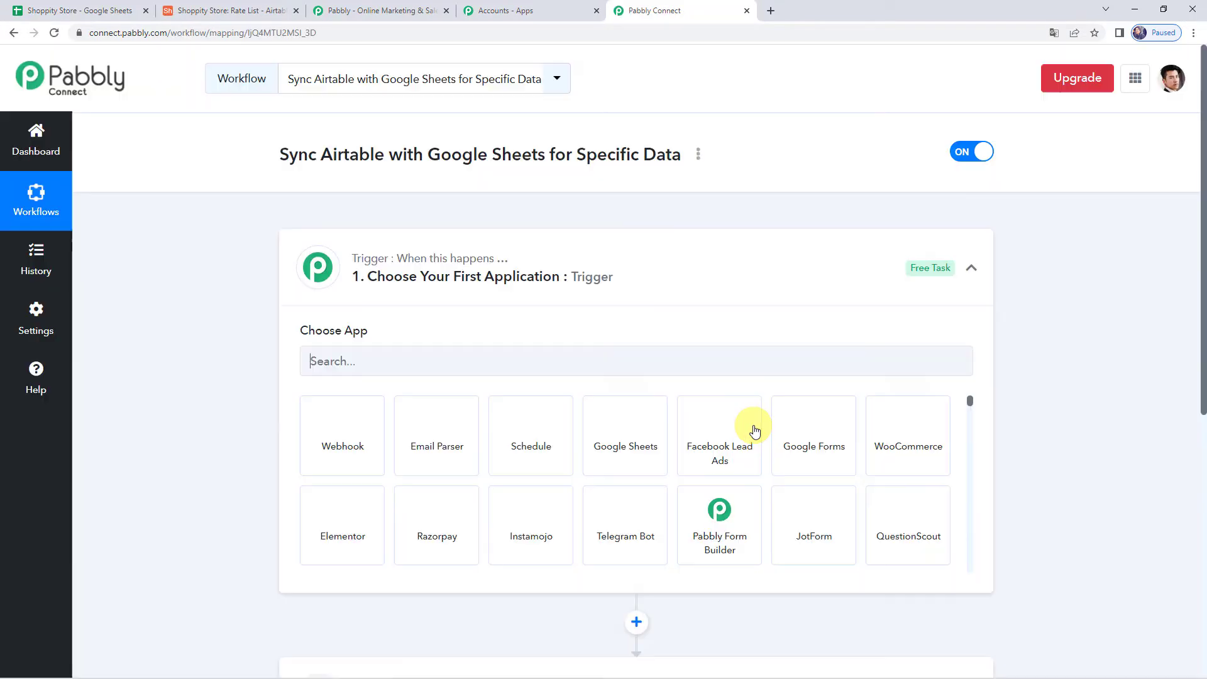
Step: Set the workflow's trigger application to Google Sheets with the New or Updated Spreadsheet Row event
{"action": "left_click", "coordinate": [547, 270]}
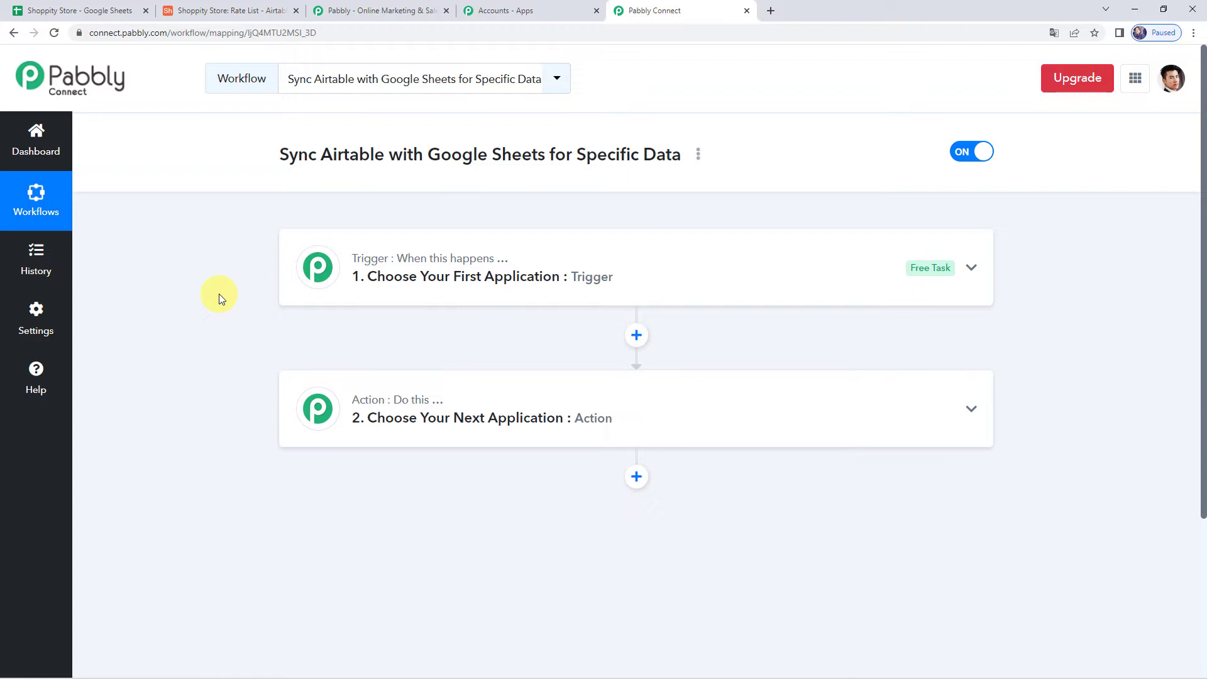
{"action": "left_click", "coordinate": [481, 293]}
{"action": "left_click", "coordinate": [346, 362]}
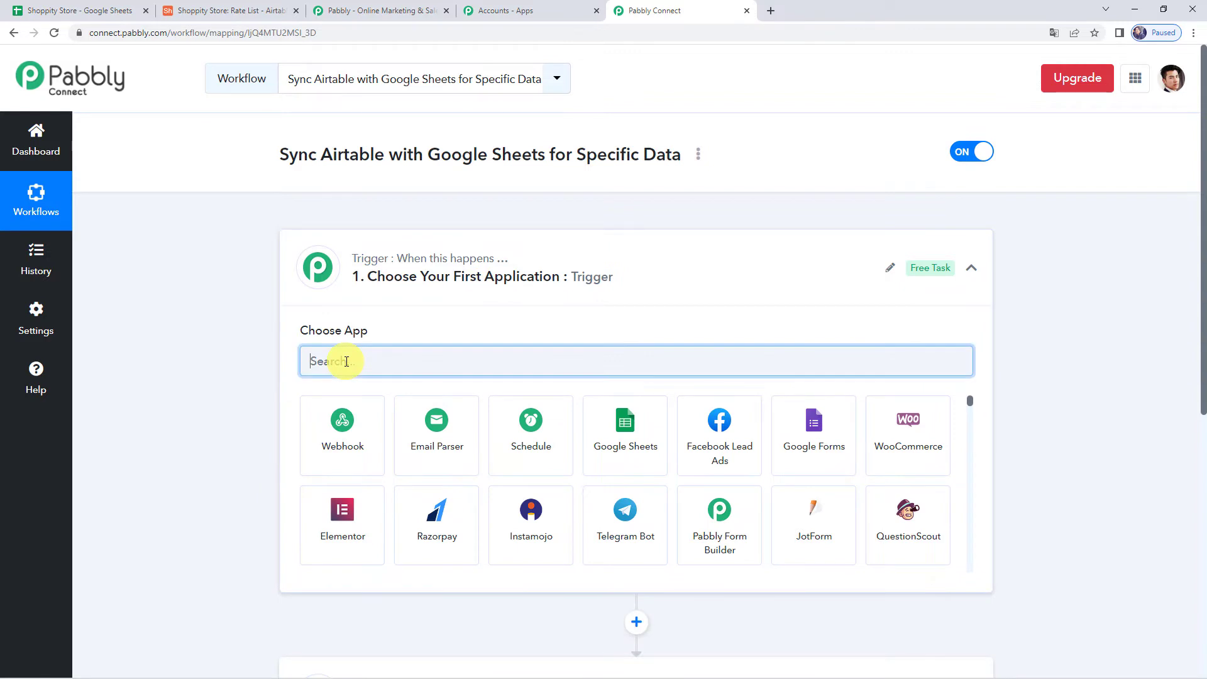
{"action": "type", "text": "Go"}
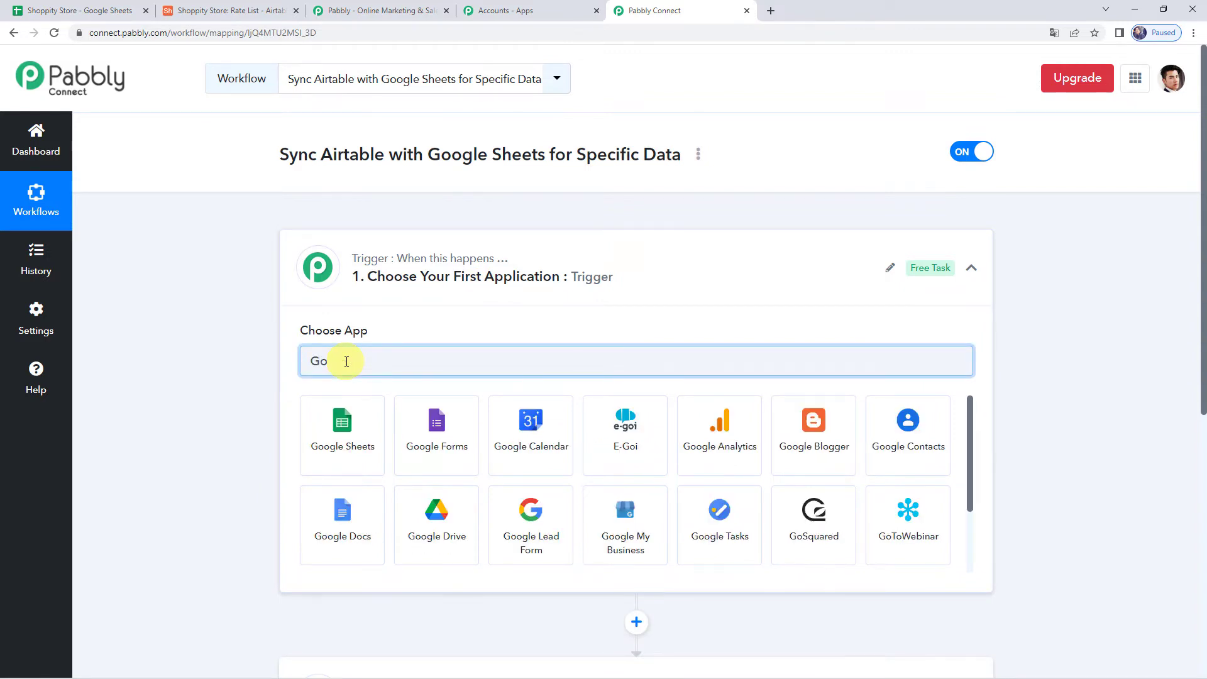
{"action": "left_click", "coordinate": [345, 414]}
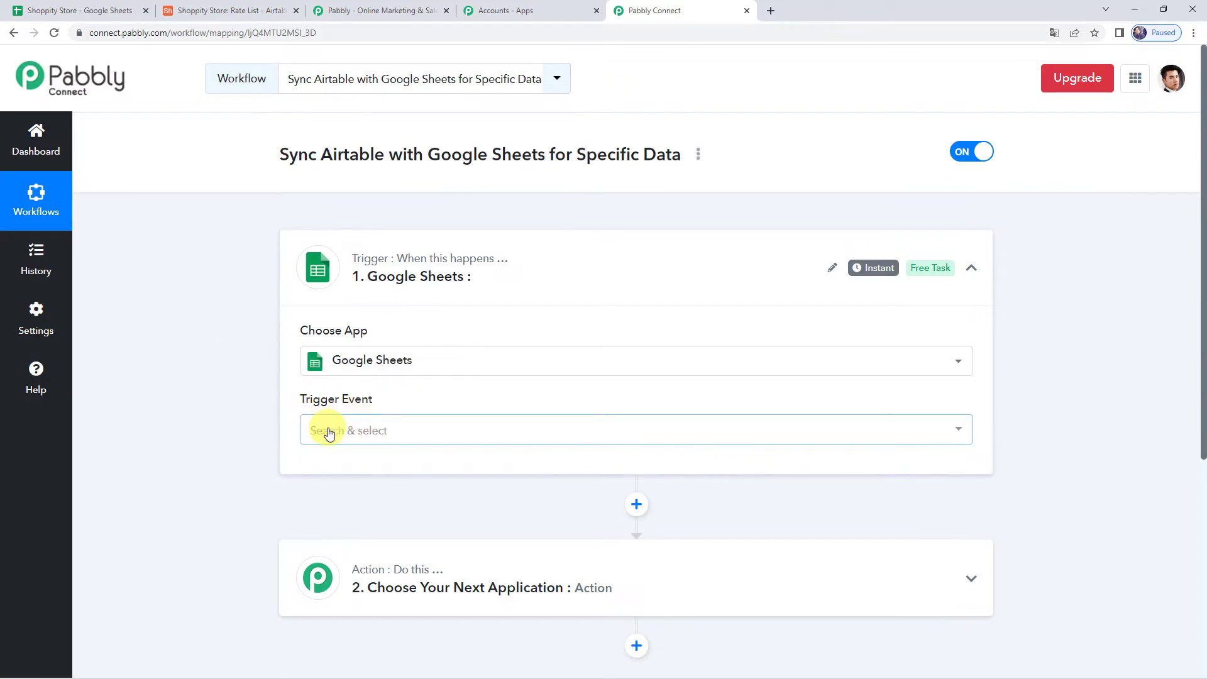
{"action": "left_click", "coordinate": [329, 433]}
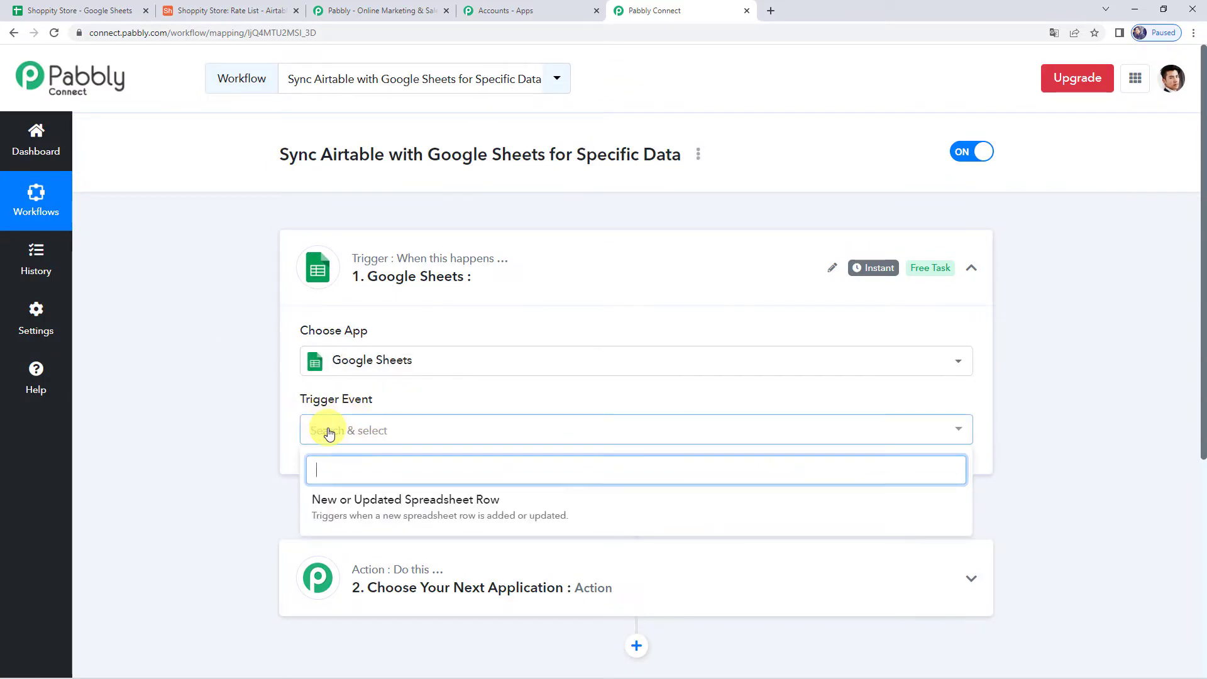
{"action": "left_click", "coordinate": [449, 507]}
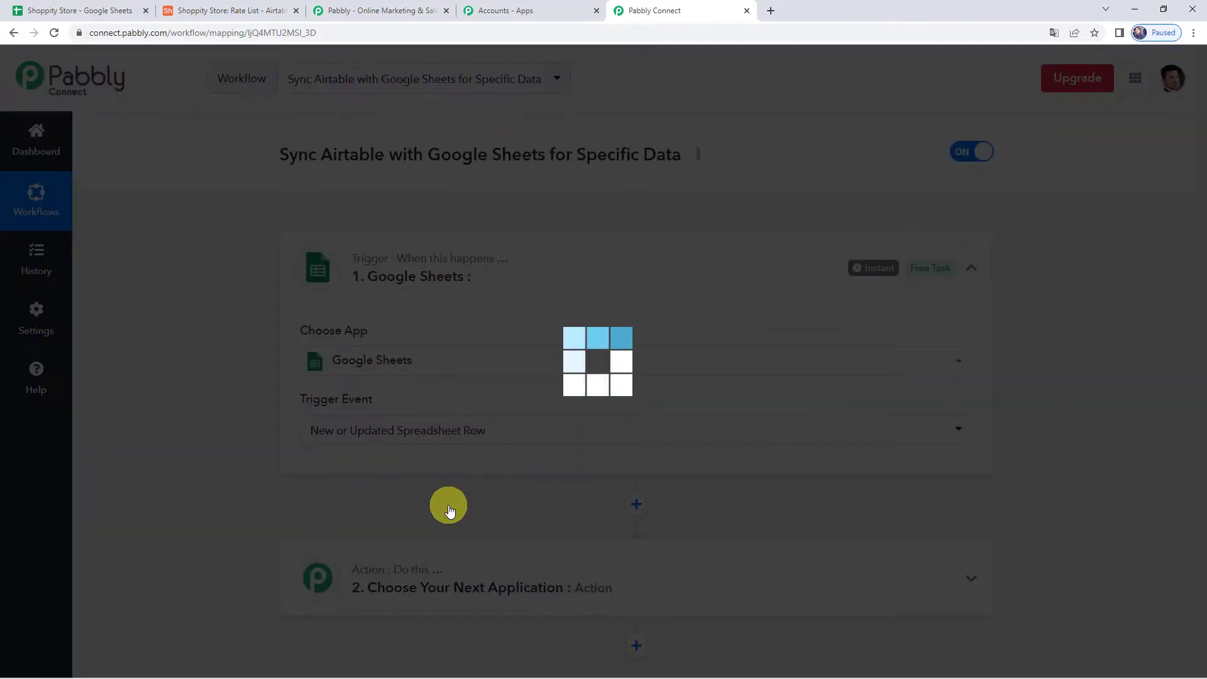
Step: Copy the webhook URL of the Google Sheets trigger
{"action": "scroll", "coordinate": [215, 408], "scroll_direction": "down", "scroll_amount": 5}
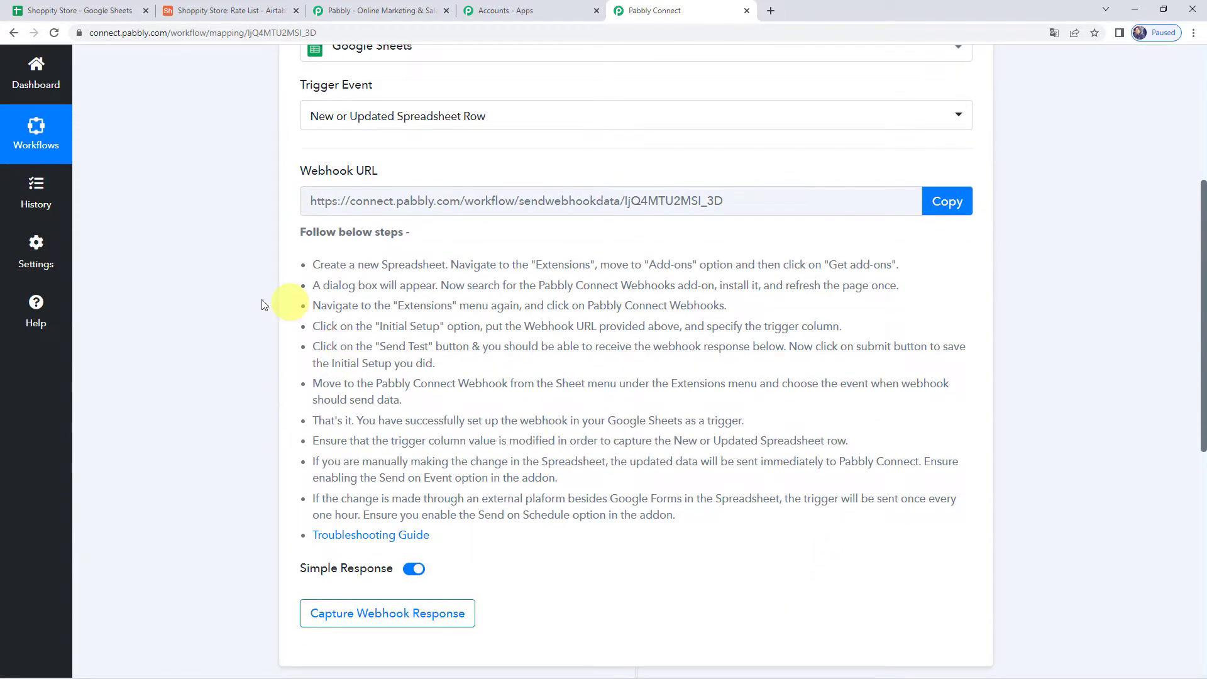
{"action": "left_click", "coordinate": [67, 8]}
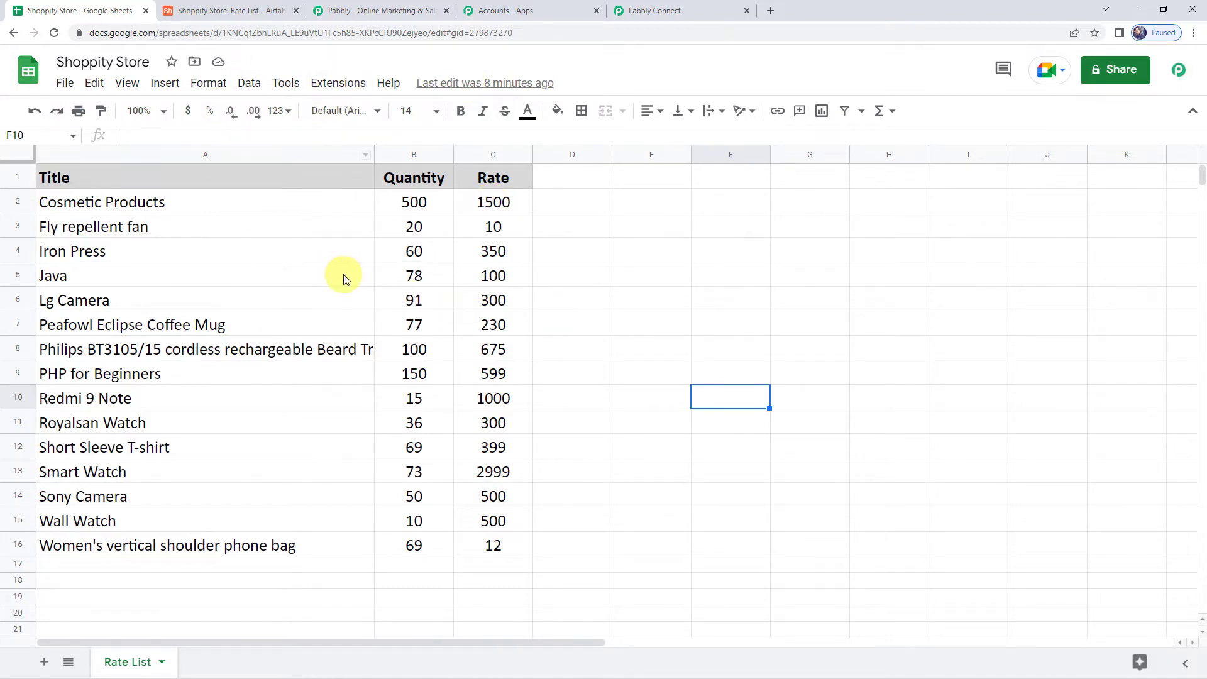
{"action": "left_click", "coordinate": [680, 12]}
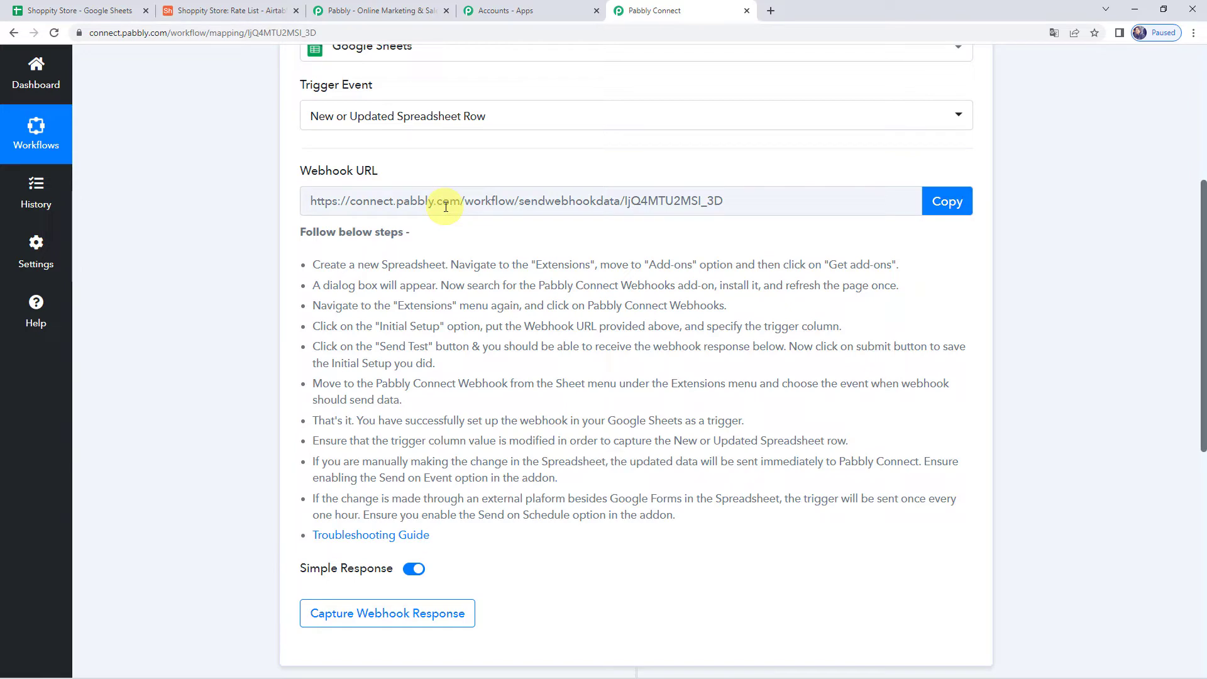
{"action": "left_click", "coordinate": [936, 204]}
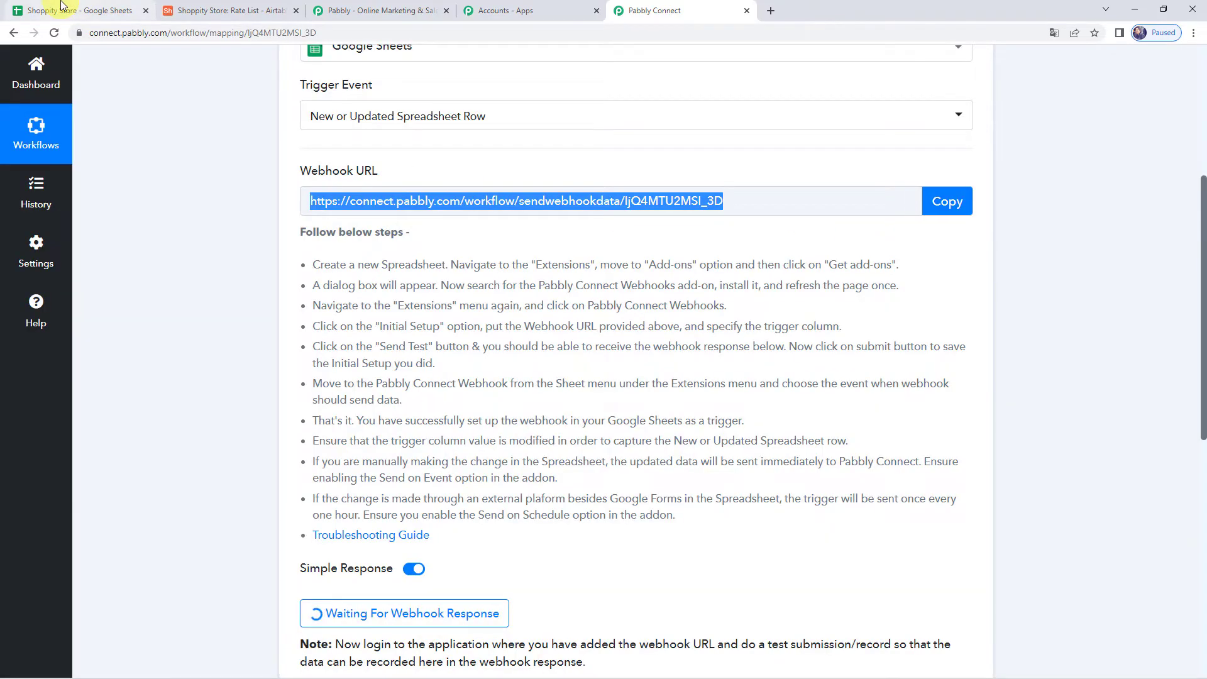
Step: Look up the Pabbly Connect Webhooks add-on in the marketplace from the Shoppity Store spreadsheet, and reload the sheet
{"action": "left_click", "coordinate": [63, 8]}
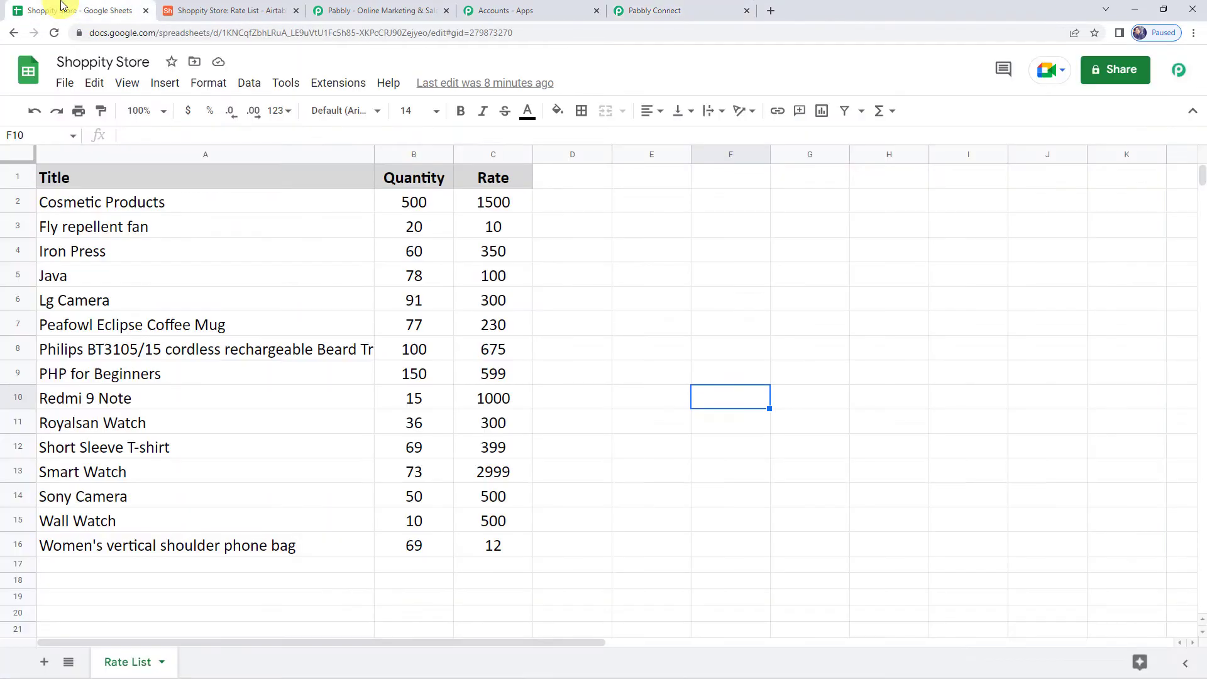
{"action": "left_click", "coordinate": [341, 92]}
{"action": "mouse_move", "coordinate": [347, 117]}
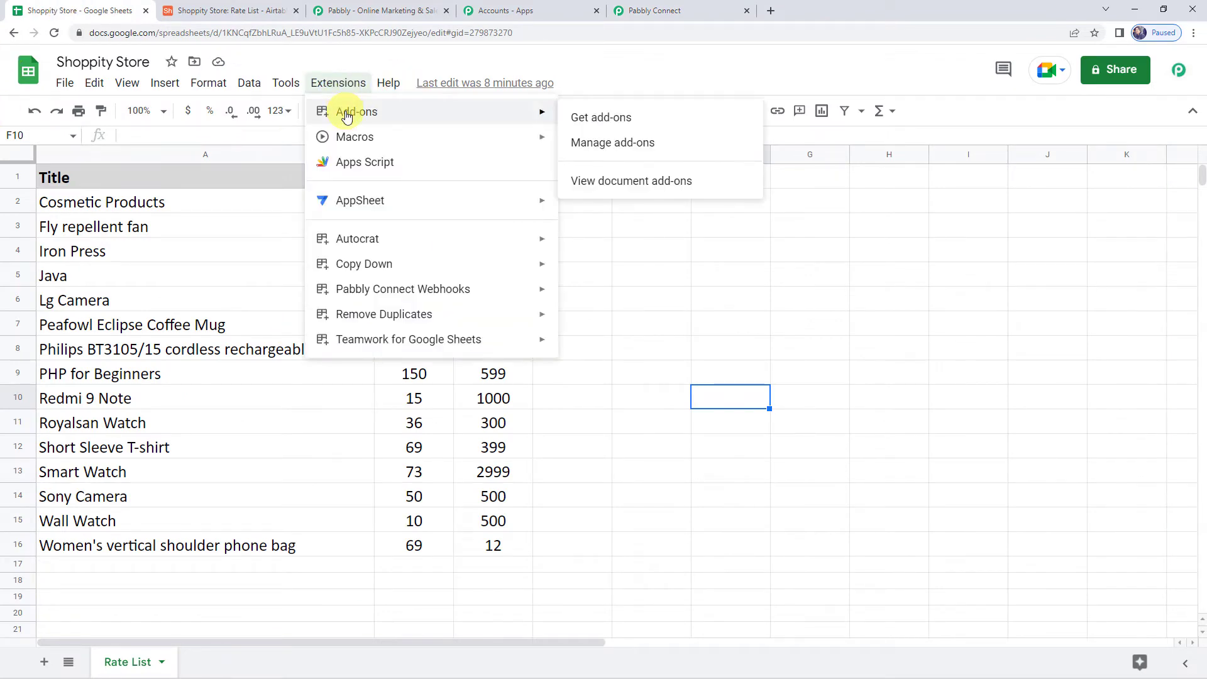
{"action": "left_click", "coordinate": [594, 117]}
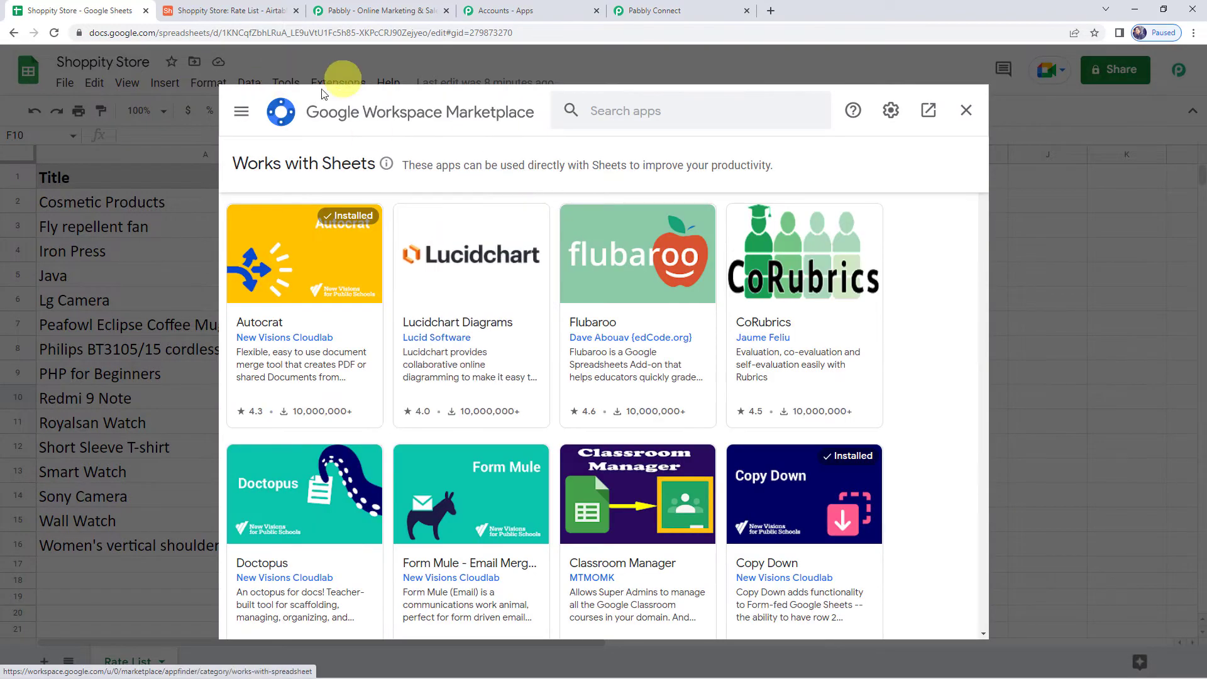
{"action": "left_click", "coordinate": [629, 111]}
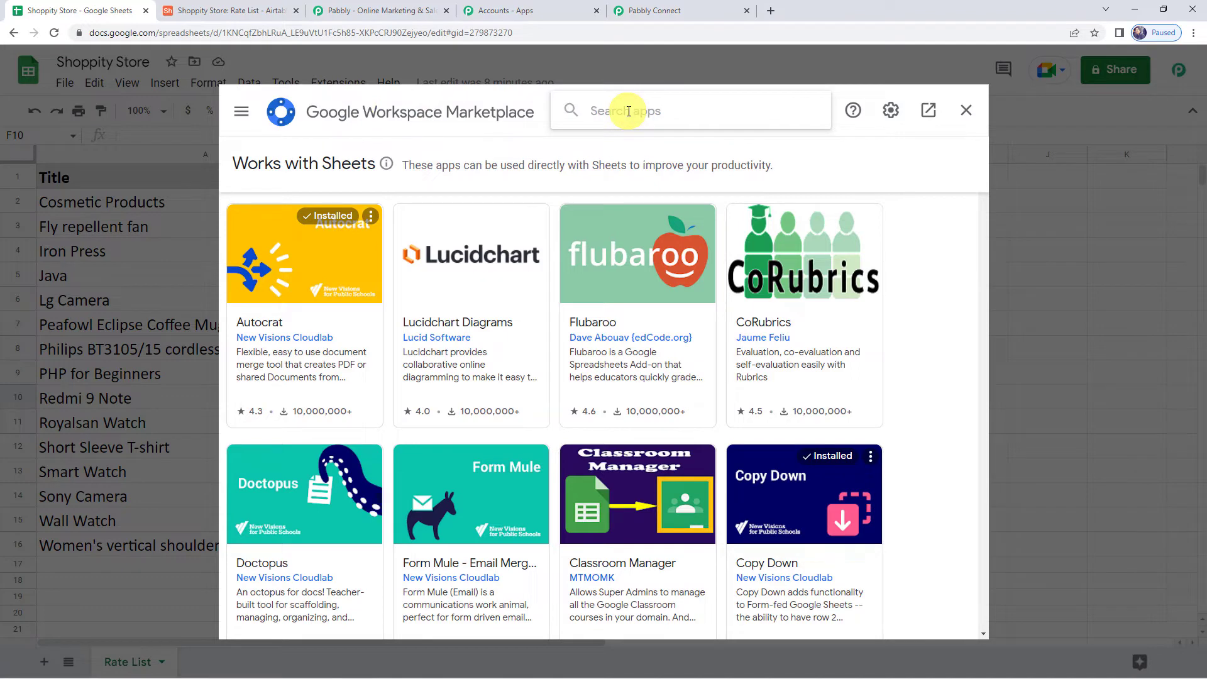
{"action": "type", "text": "Pabb"}
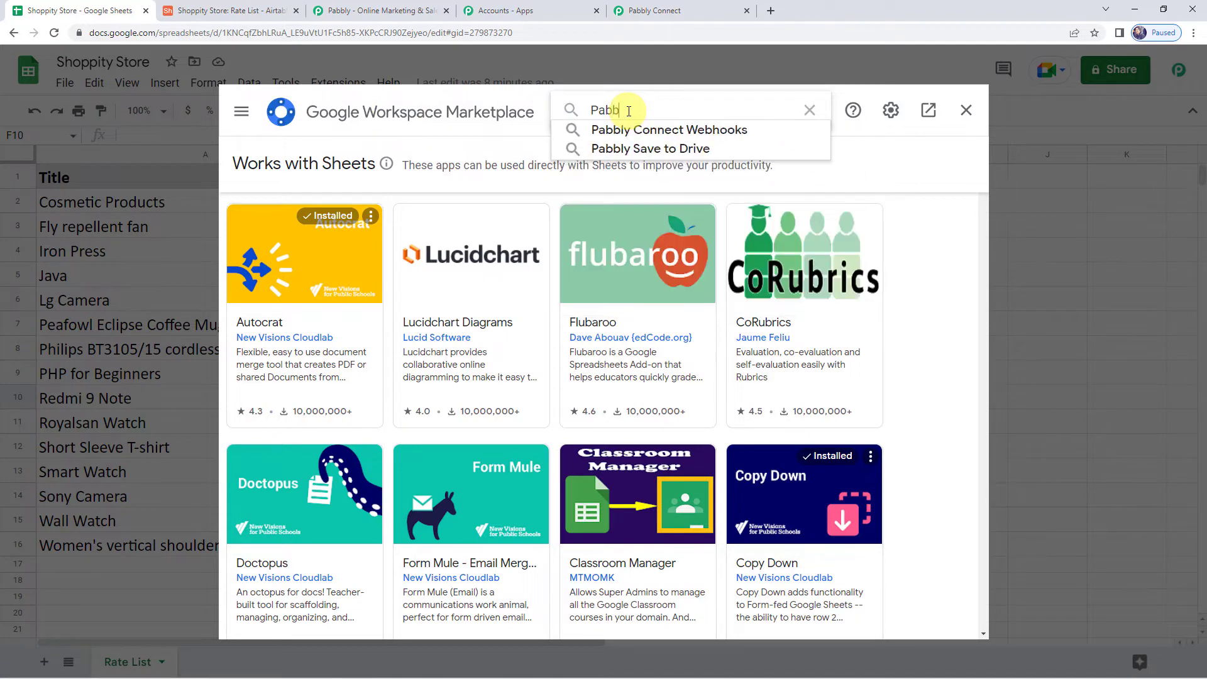
{"action": "left_click", "coordinate": [631, 130]}
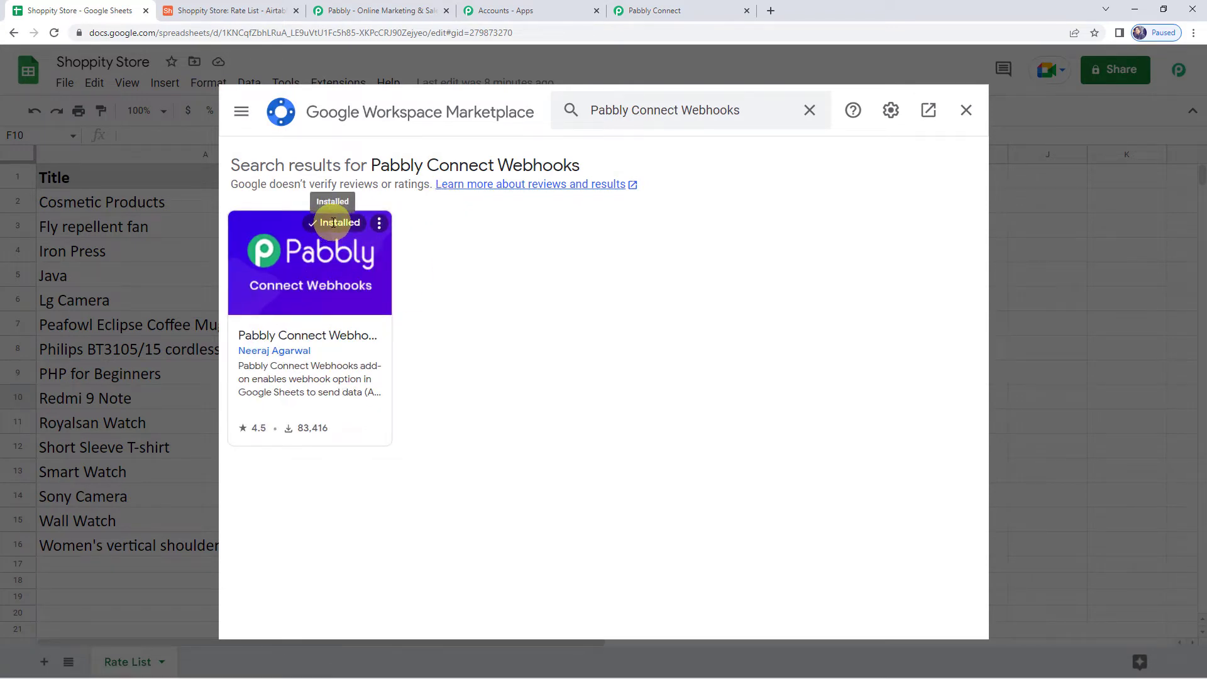
{"action": "left_click", "coordinate": [966, 112]}
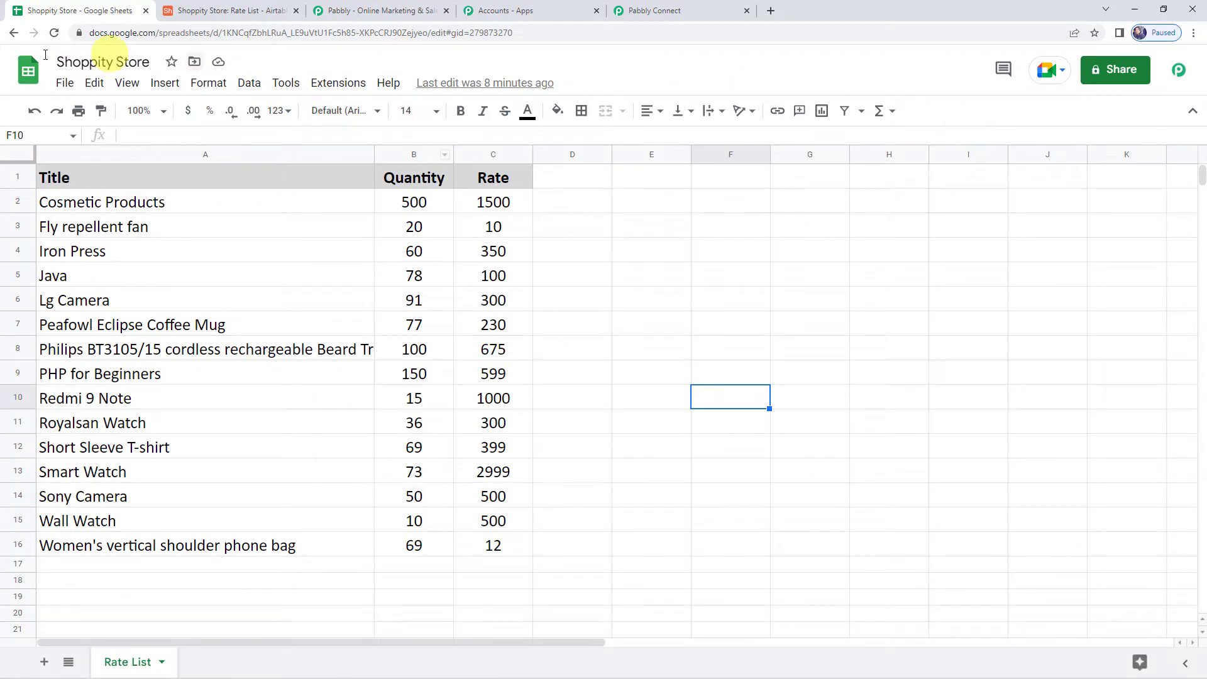
{"action": "left_click", "coordinate": [60, 37]}
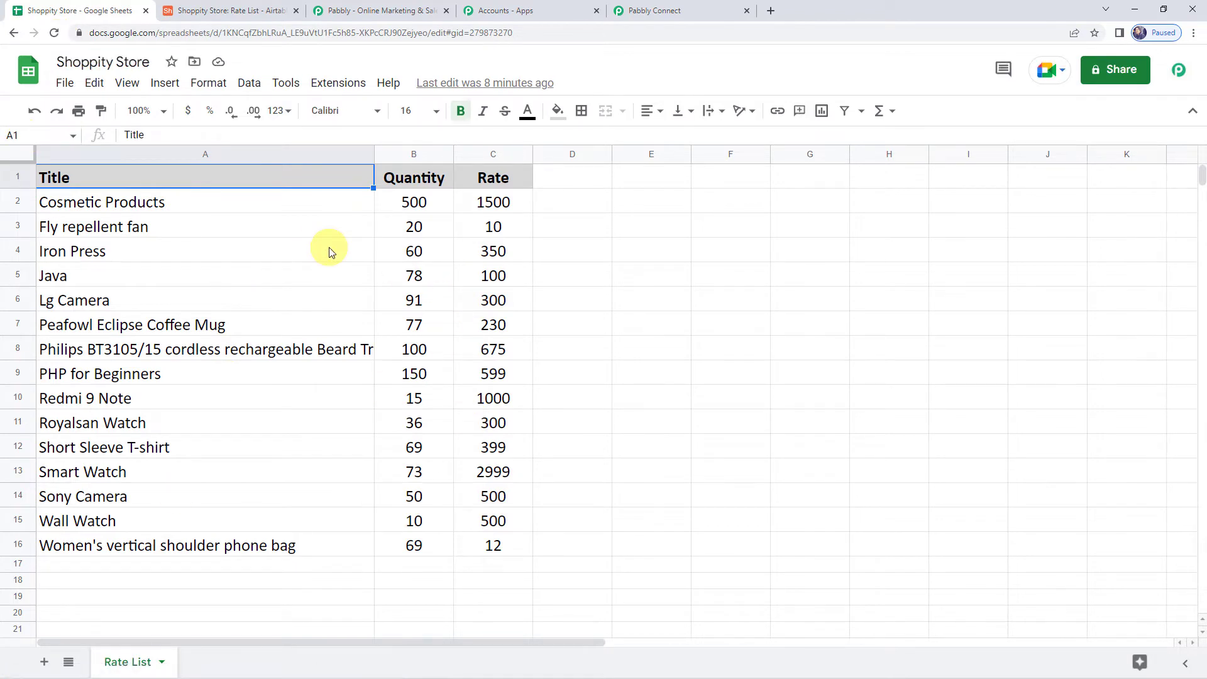
Step: Open the Pabbly Connect Webhooks initial setup for the Rate List sheet and paste the copied webhook URL
{"action": "left_click", "coordinate": [340, 84]}
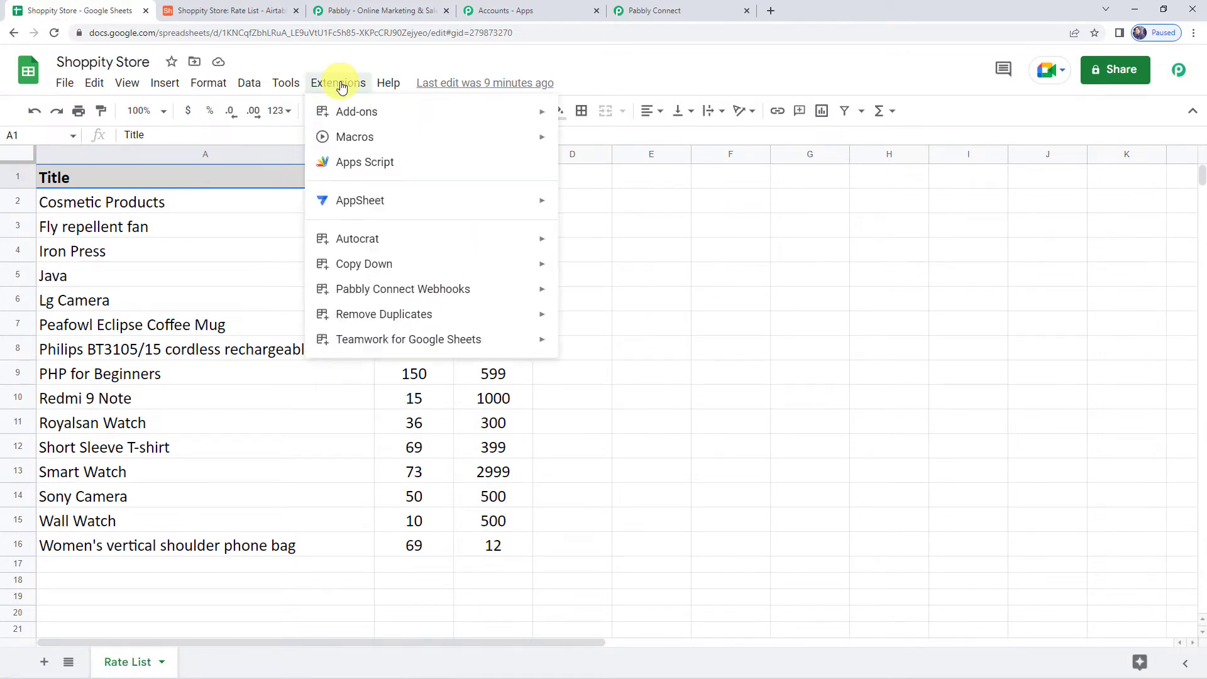
{"action": "mouse_move", "coordinate": [429, 292]}
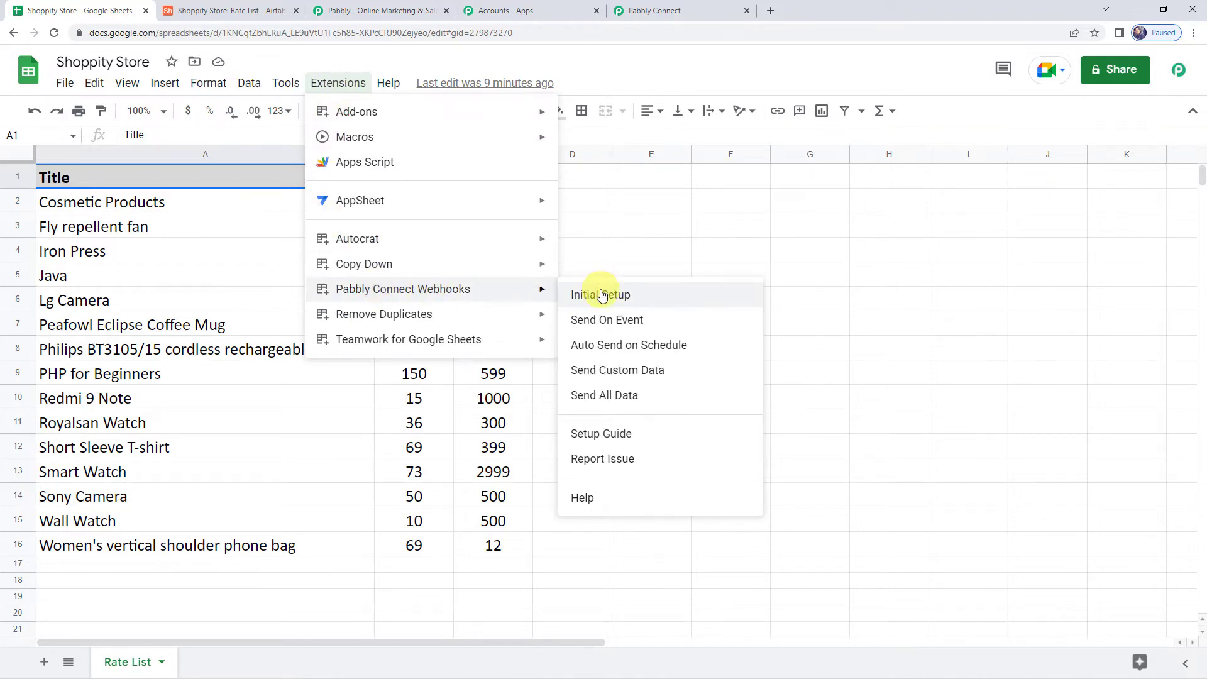
{"action": "left_click", "coordinate": [601, 295]}
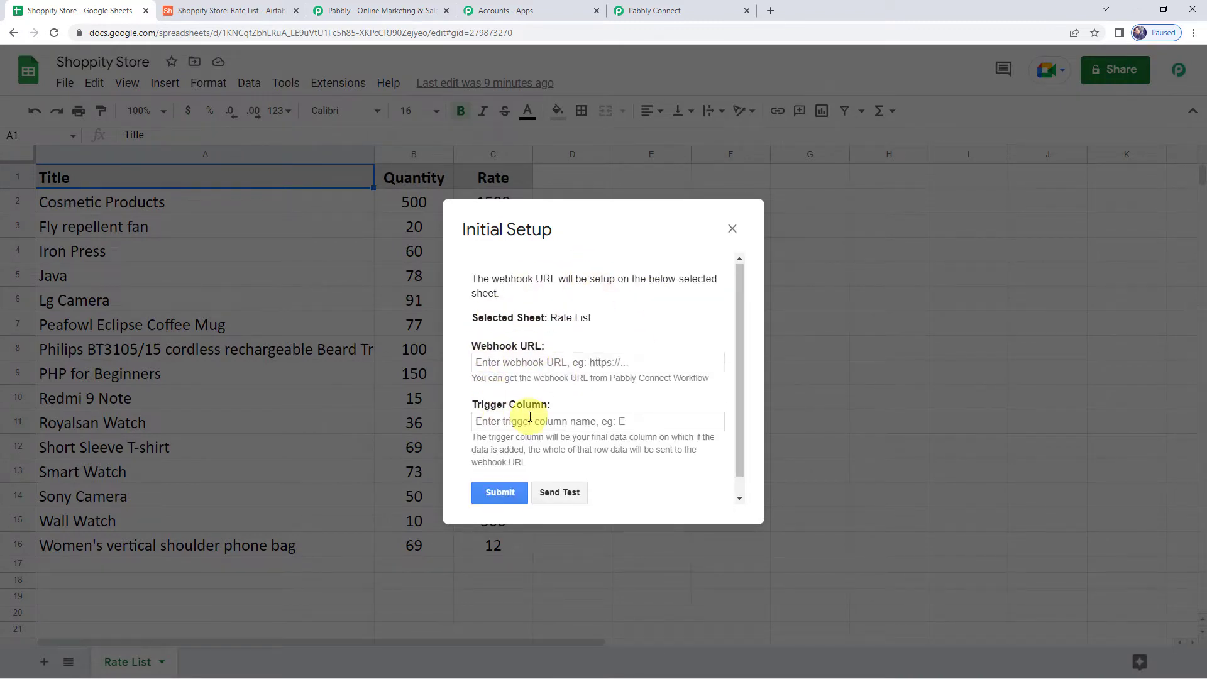
{"action": "scroll", "coordinate": [530, 417], "scroll_direction": "down", "scroll_amount": 1}
{"action": "left_click", "coordinate": [511, 342]}
{"action": "right_click", "coordinate": [508, 338]}
{"action": "left_click", "coordinate": [549, 446]}
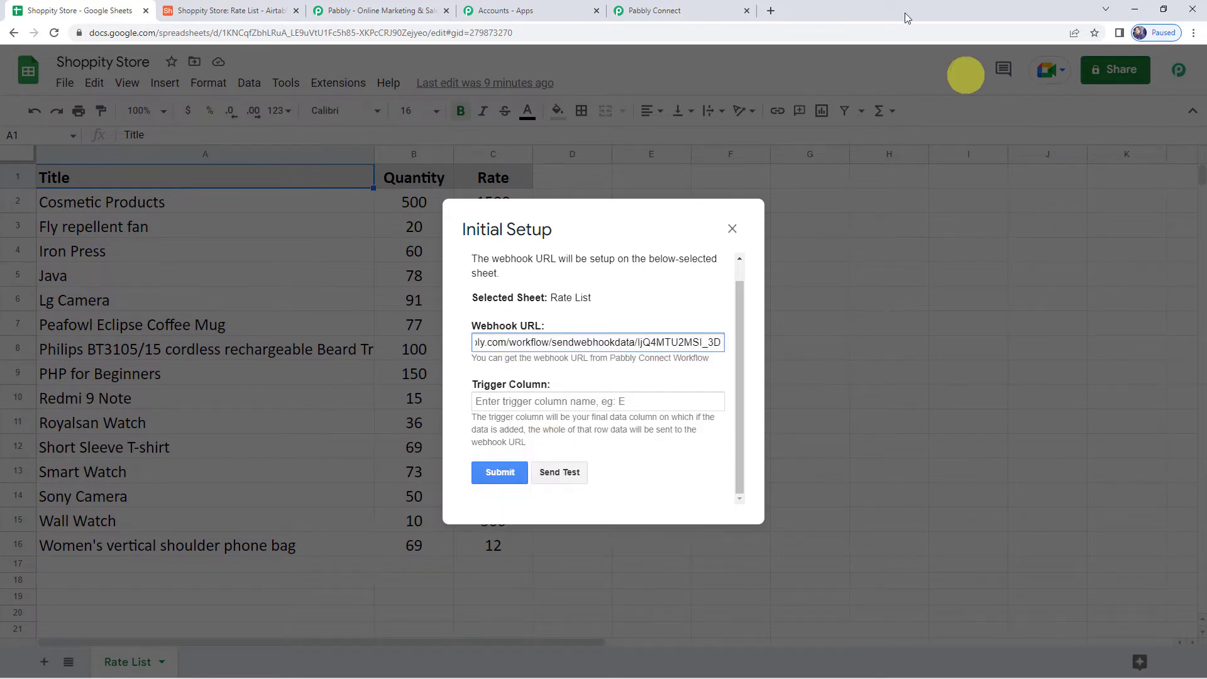
{"action": "left_click", "coordinate": [690, 8]}
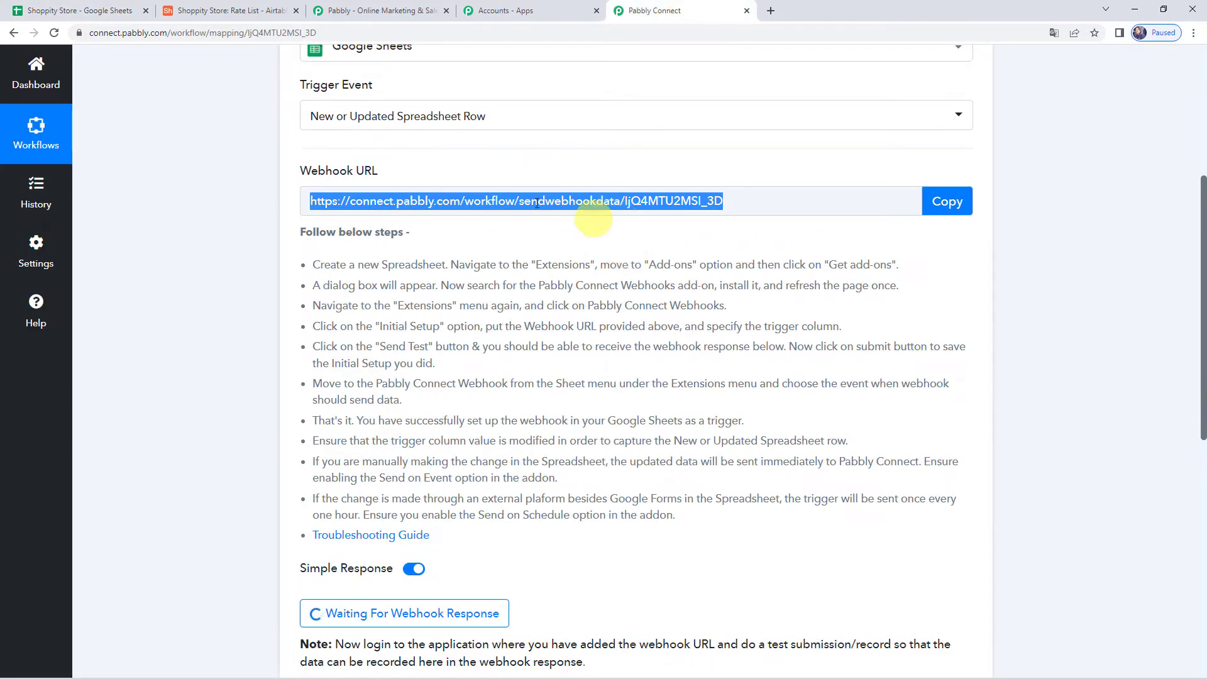
{"action": "left_click", "coordinate": [81, 10]}
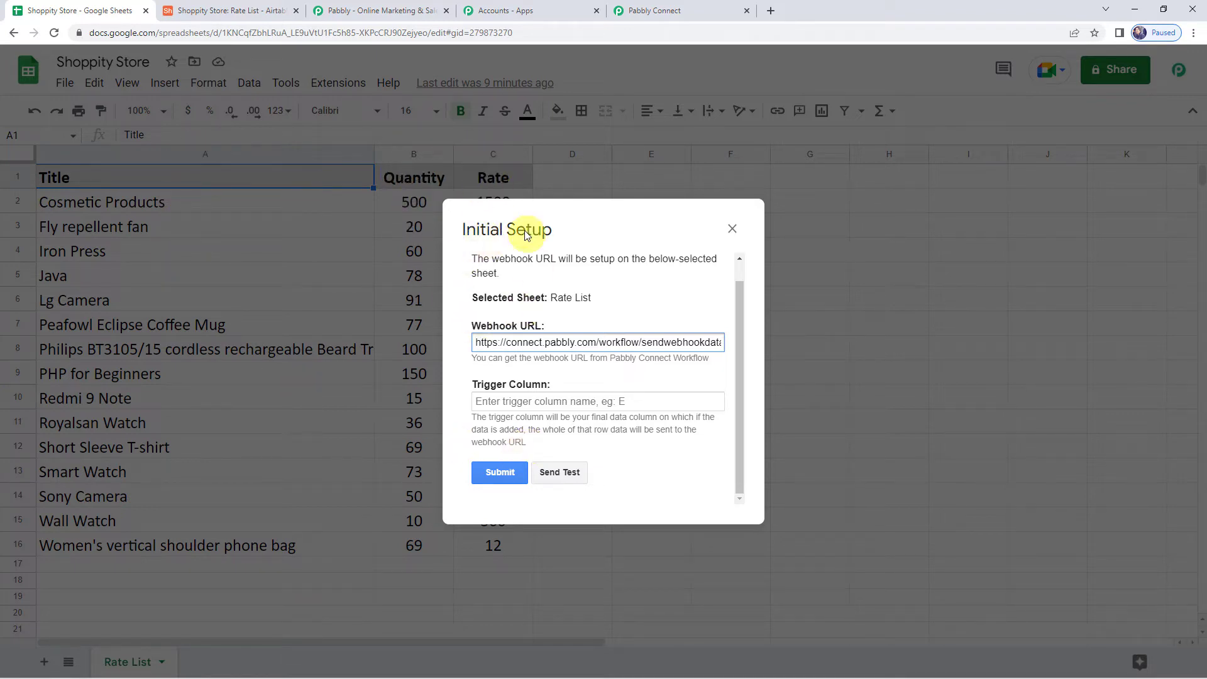
Step: Set the webhook's trigger column to C, send the test data and submit the initial setup
{"action": "left_click", "coordinate": [491, 402]}
{"action": "type", "text": "C"}
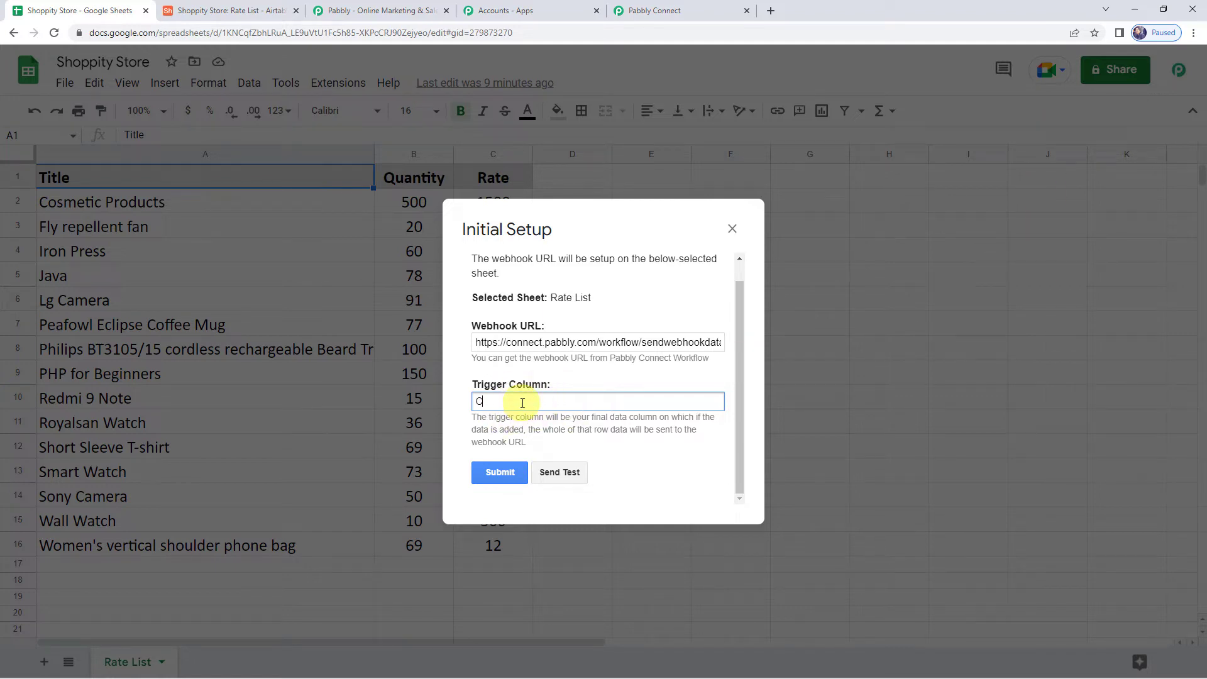
{"action": "left_click", "coordinate": [560, 474]}
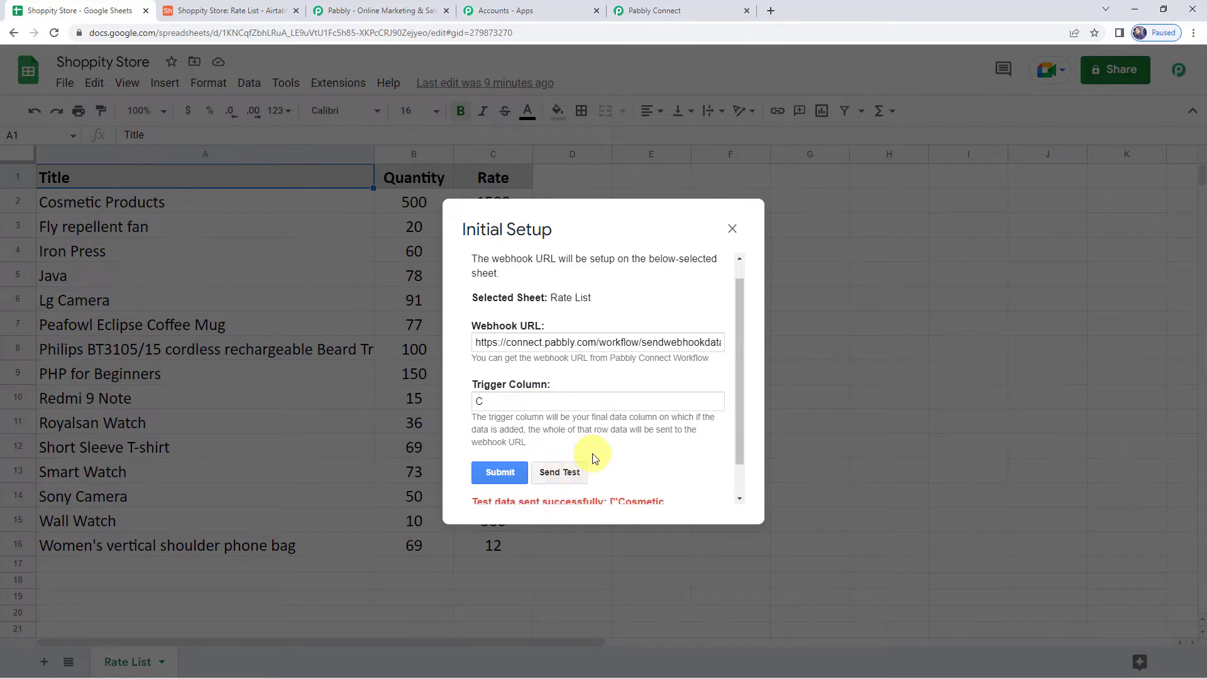
{"action": "scroll", "coordinate": [593, 457], "scroll_direction": "down", "scroll_amount": 1}
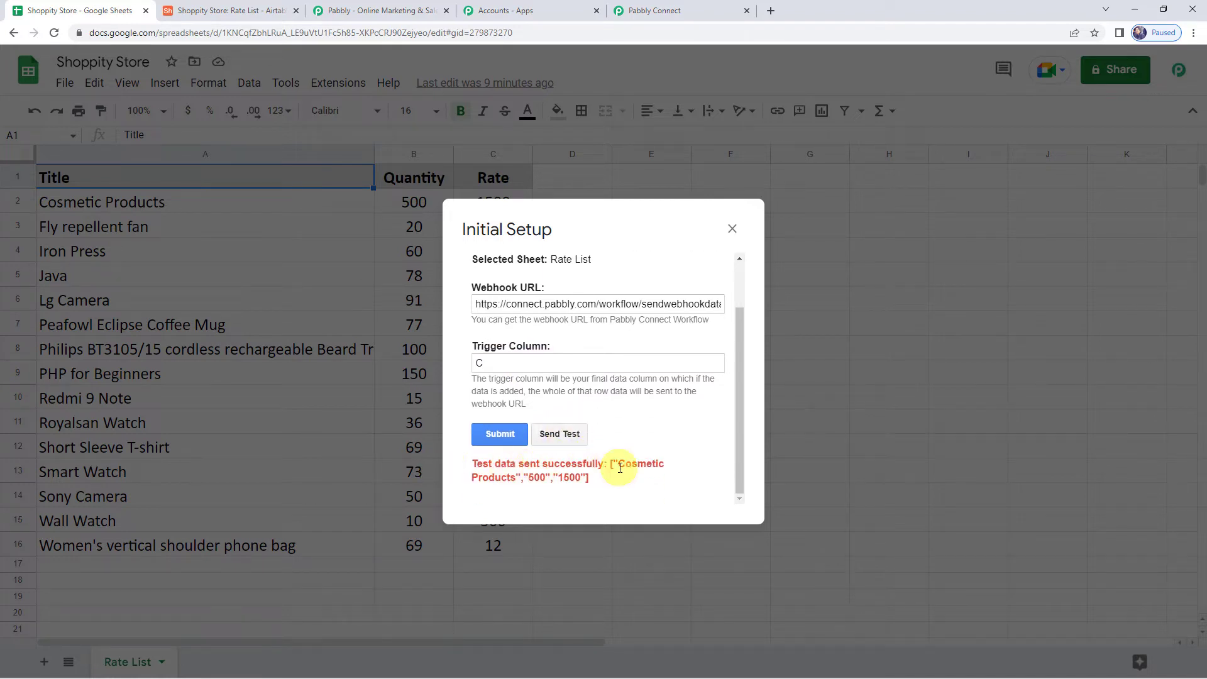
{"action": "left_click", "coordinate": [492, 433]}
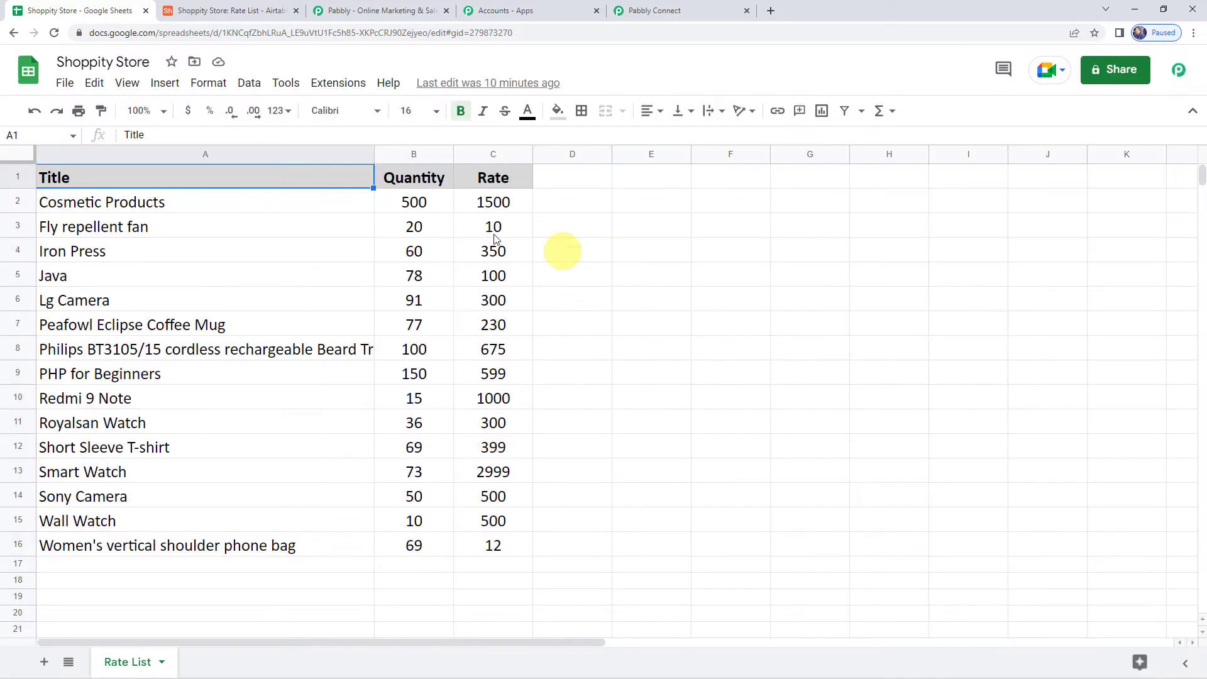
Step: Check the captured webhook response of the Google Sheets trigger in the Pabbly Connect workflow
{"action": "left_click", "coordinate": [703, 8]}
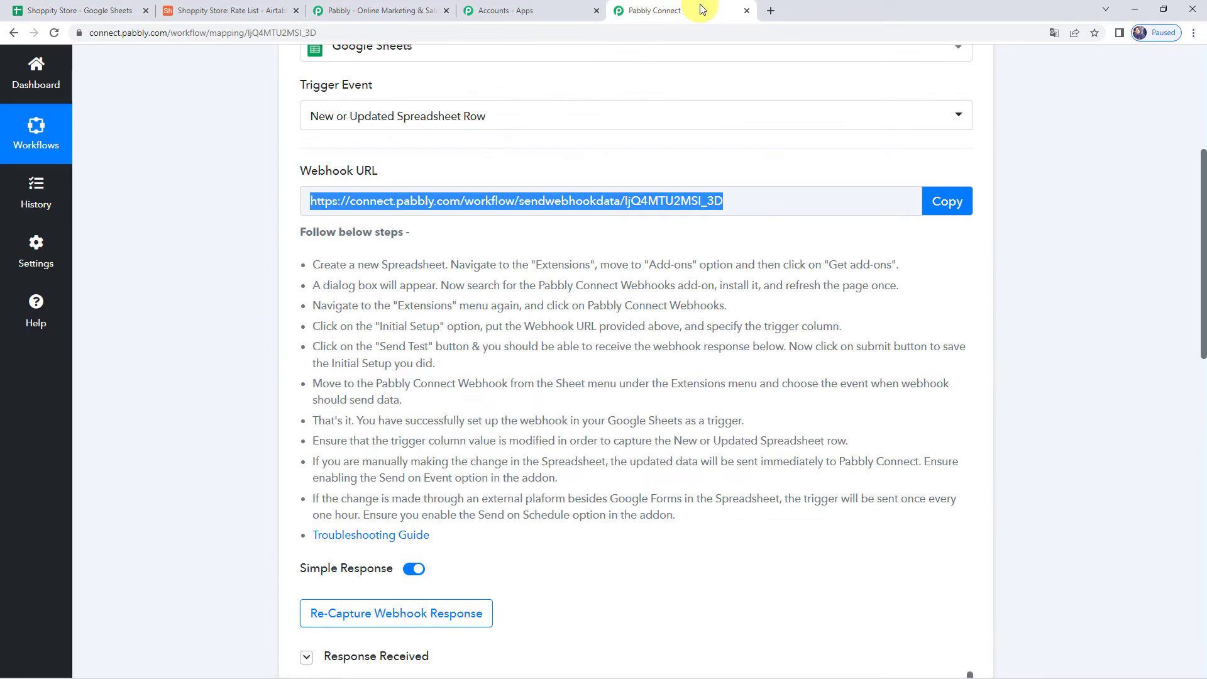
{"action": "scroll", "coordinate": [302, 318], "scroll_direction": "down", "scroll_amount": 5}
{"action": "scroll", "coordinate": [301, 320], "scroll_direction": "down", "scroll_amount": 2}
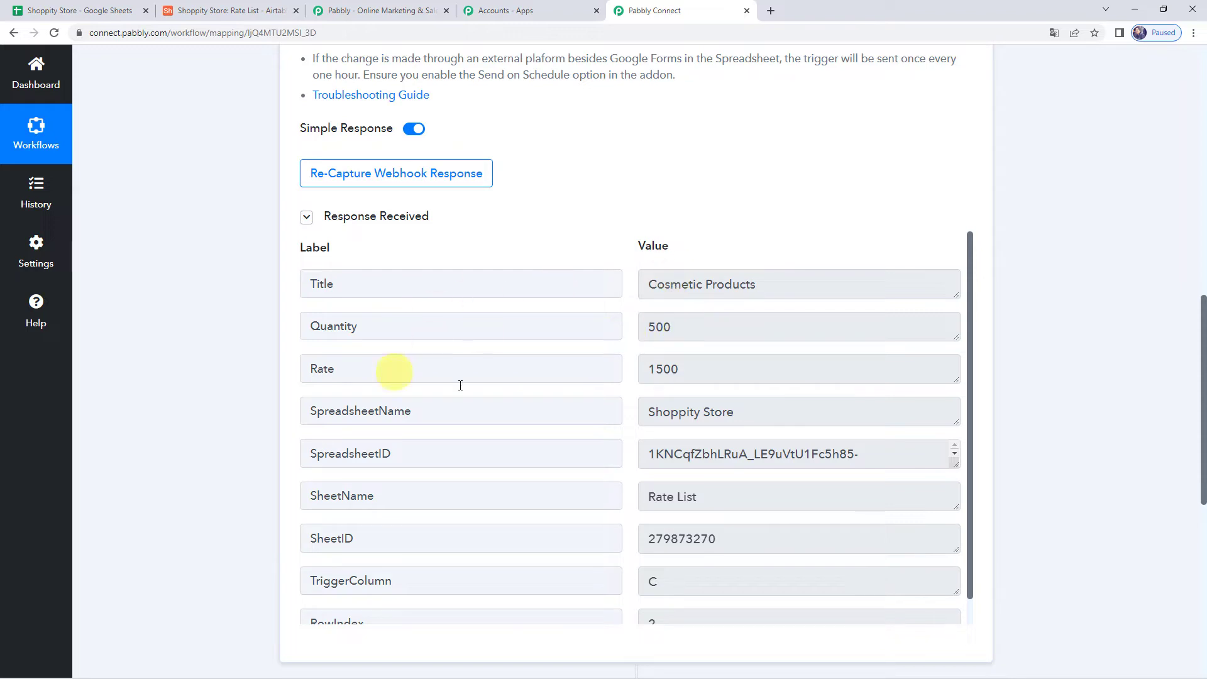
{"action": "scroll", "coordinate": [756, 428], "scroll_direction": "down", "scroll_amount": 1}
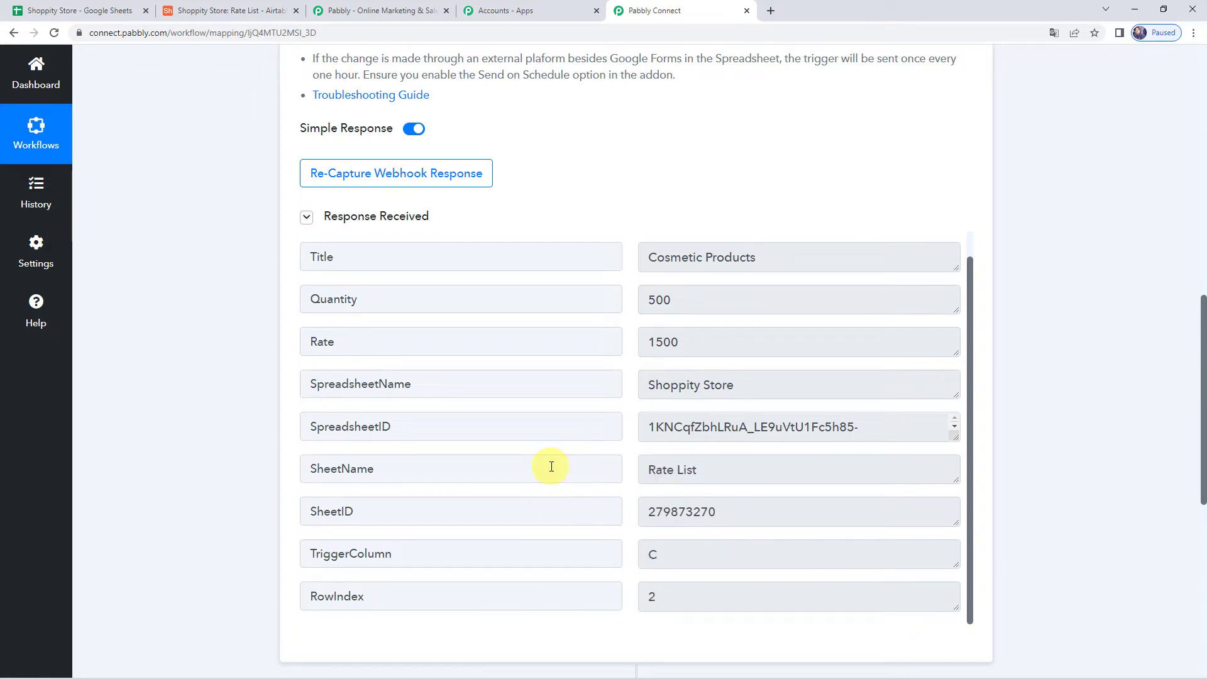
{"action": "scroll", "coordinate": [551, 466], "scroll_direction": "up", "scroll_amount": 3}
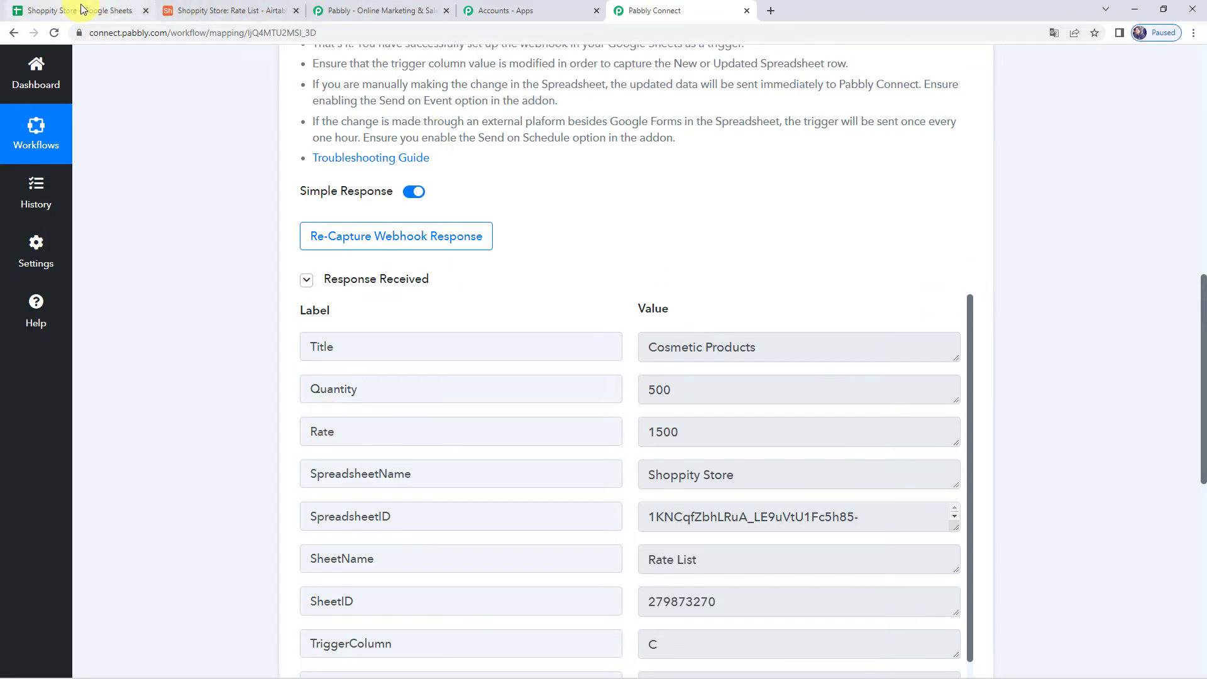
Step: Enable Send On Event for the Pabbly Connect Webhooks add-on in the Shoppity Store spreadsheet and check that it is active
{"action": "left_click", "coordinate": [83, 9]}
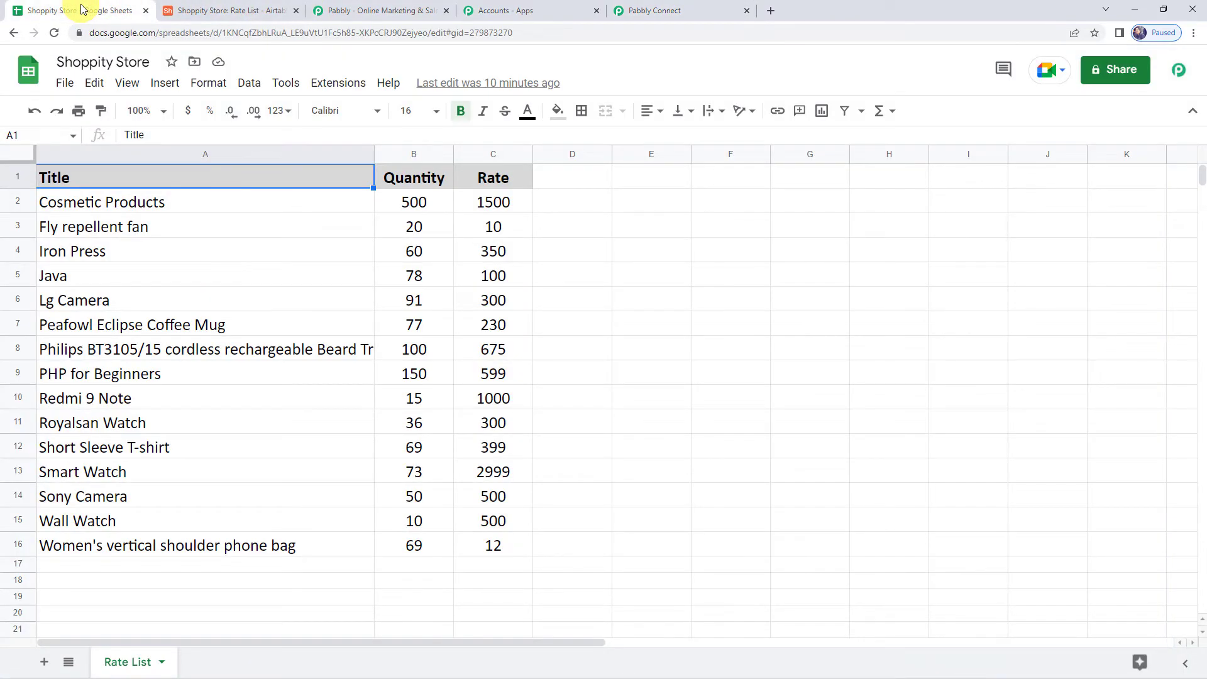
{"action": "left_click", "coordinate": [346, 84]}
{"action": "mouse_move", "coordinate": [335, 288]}
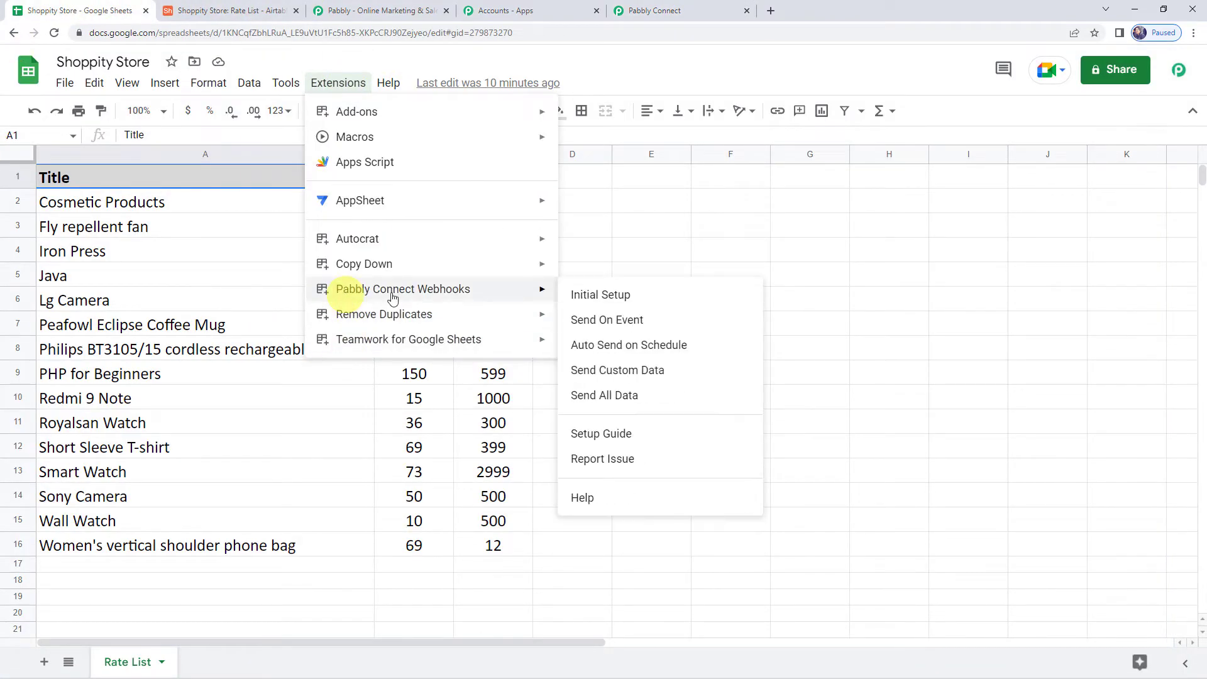
{"action": "left_click", "coordinate": [640, 323]}
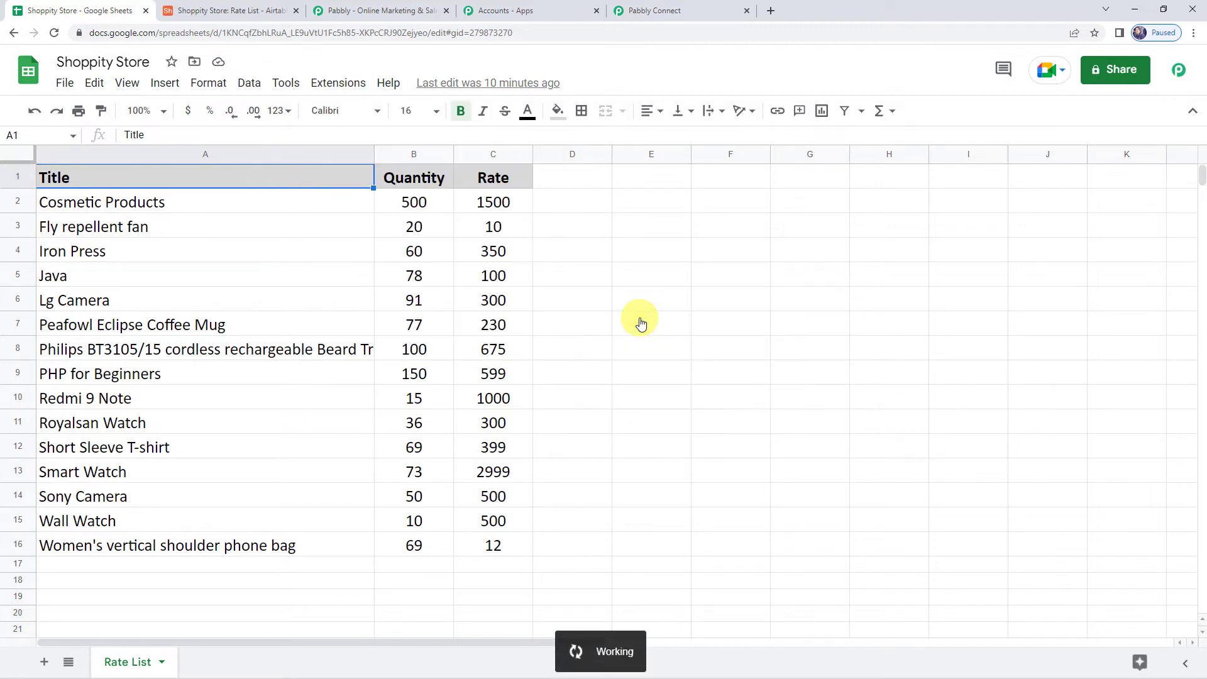
{"action": "left_click", "coordinate": [352, 86]}
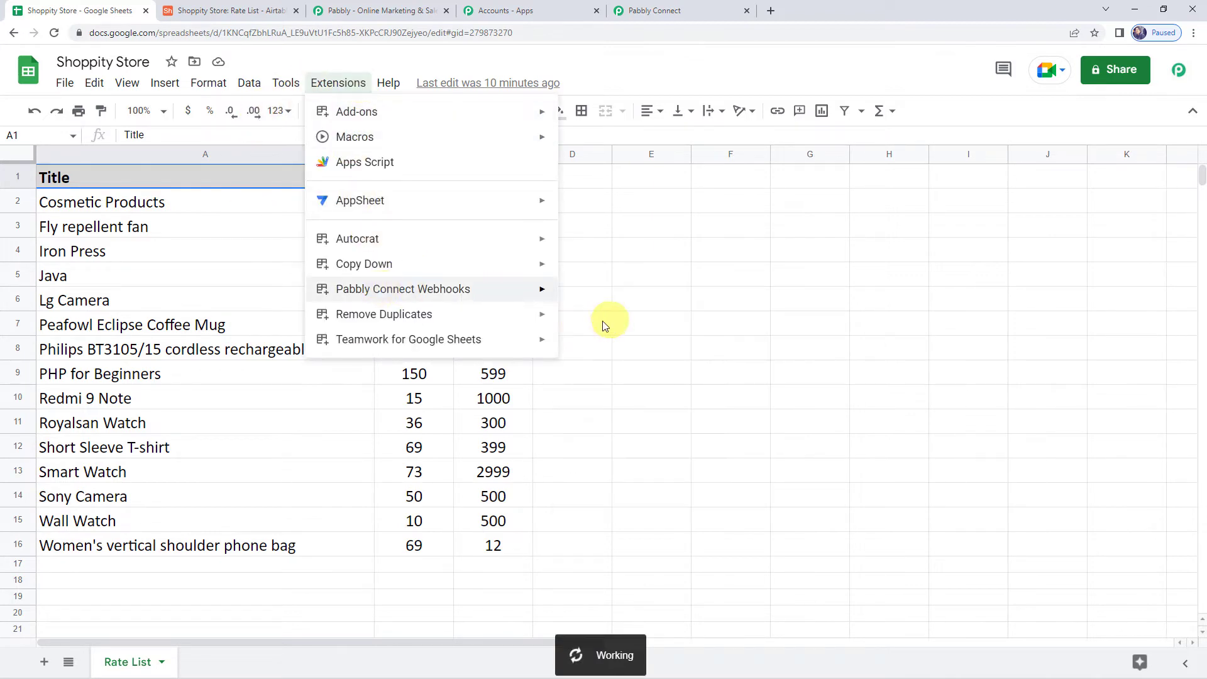
{"action": "mouse_move", "coordinate": [542, 288]}
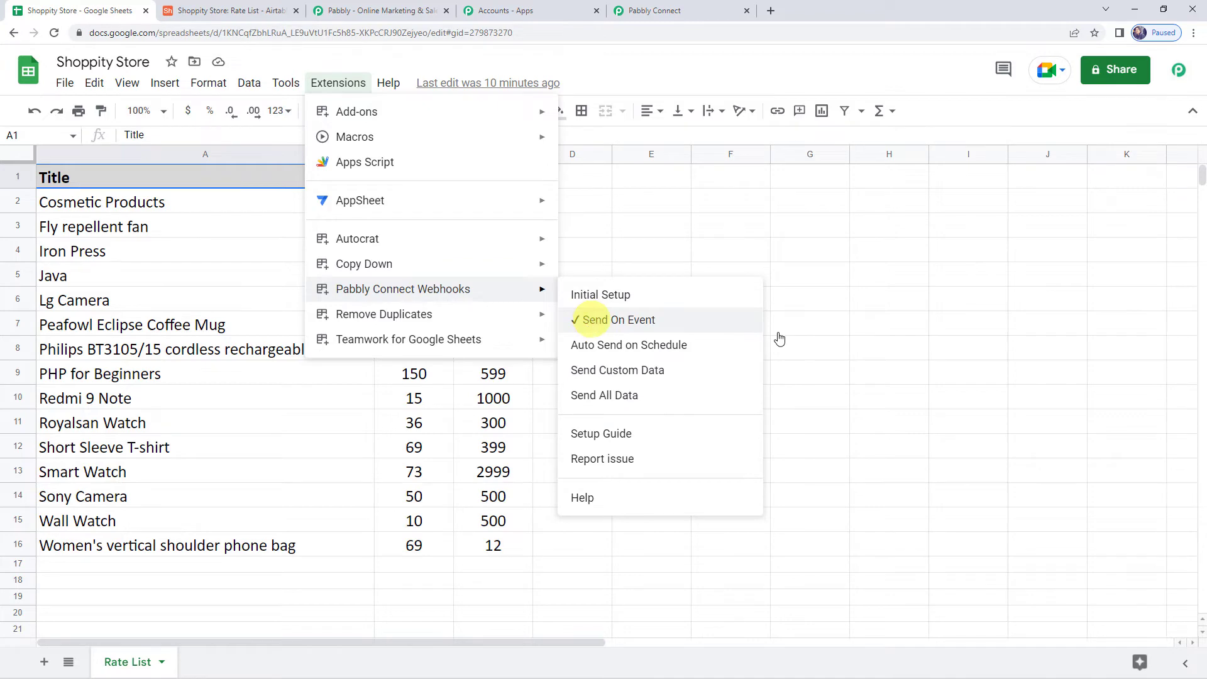
{"action": "left_click", "coordinate": [622, 321]}
{"action": "left_click", "coordinate": [1037, 324]}
Step: Return to the Pabbly Connect workflow and set its action step to Airtable with the Search Record event
{"action": "left_click", "coordinate": [655, 12]}
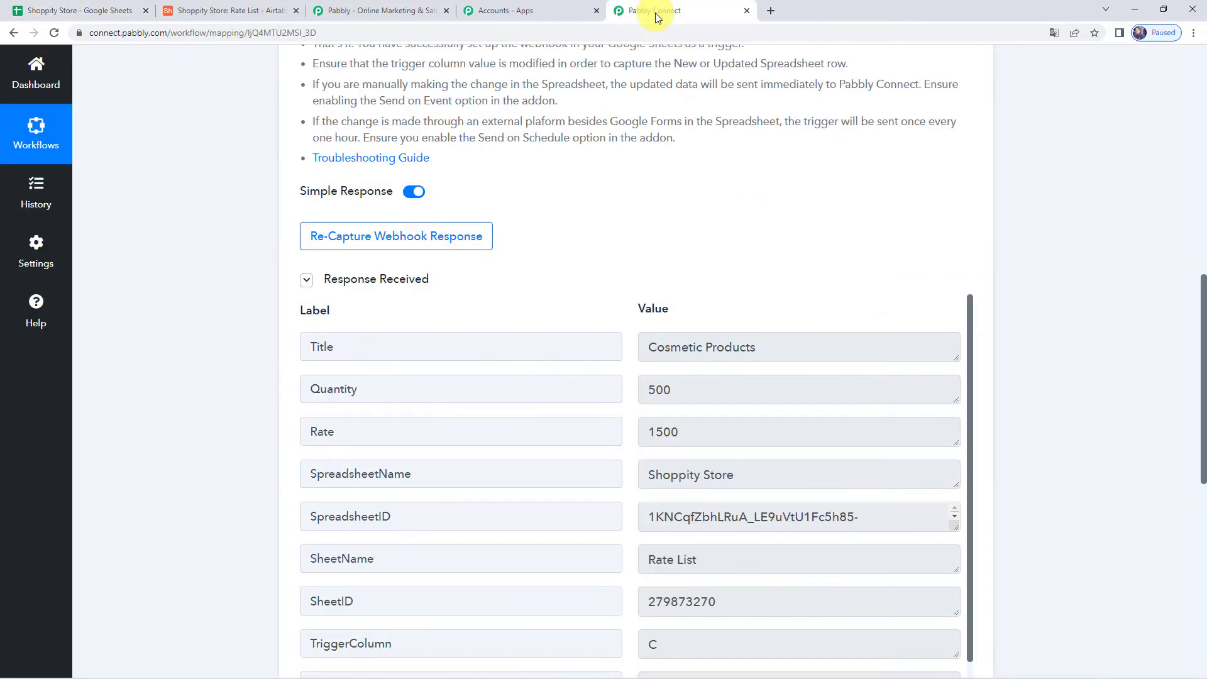
{"action": "scroll", "coordinate": [231, 344], "scroll_direction": "down", "scroll_amount": 2}
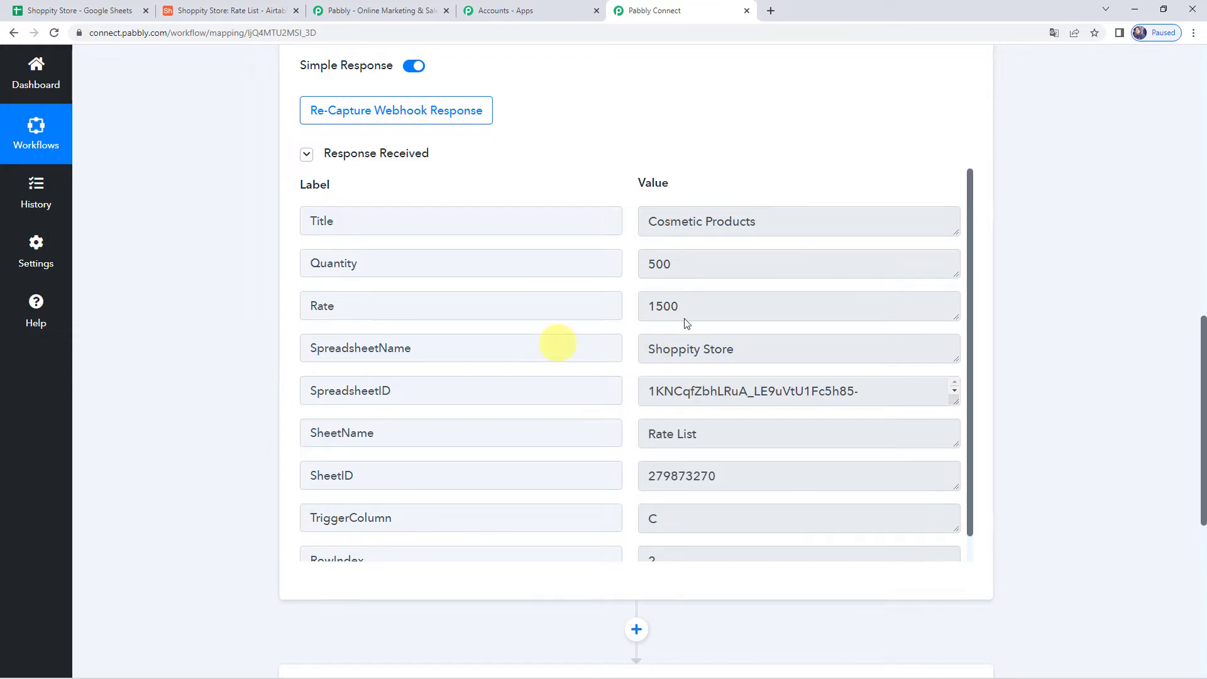
{"action": "left_click", "coordinate": [818, 226]}
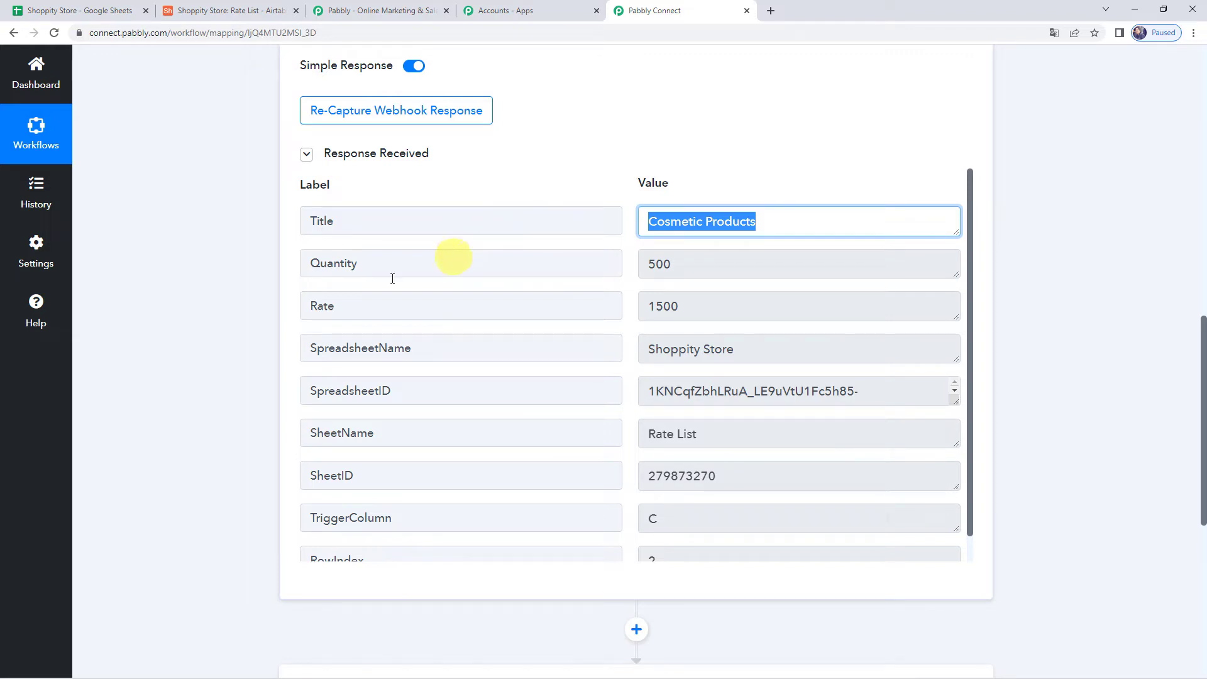
{"action": "scroll", "coordinate": [187, 328], "scroll_direction": "down", "scroll_amount": 7}
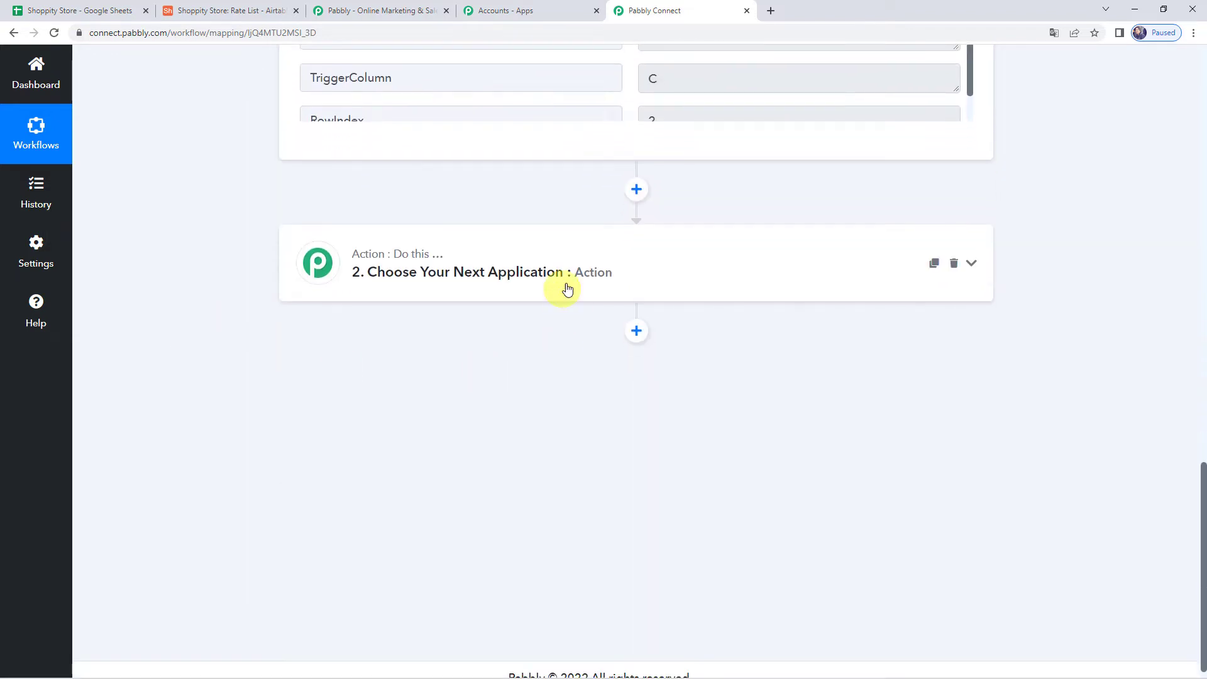
{"action": "left_click", "coordinate": [565, 282]}
{"action": "left_click", "coordinate": [481, 359]}
{"action": "type", "text": "air"}
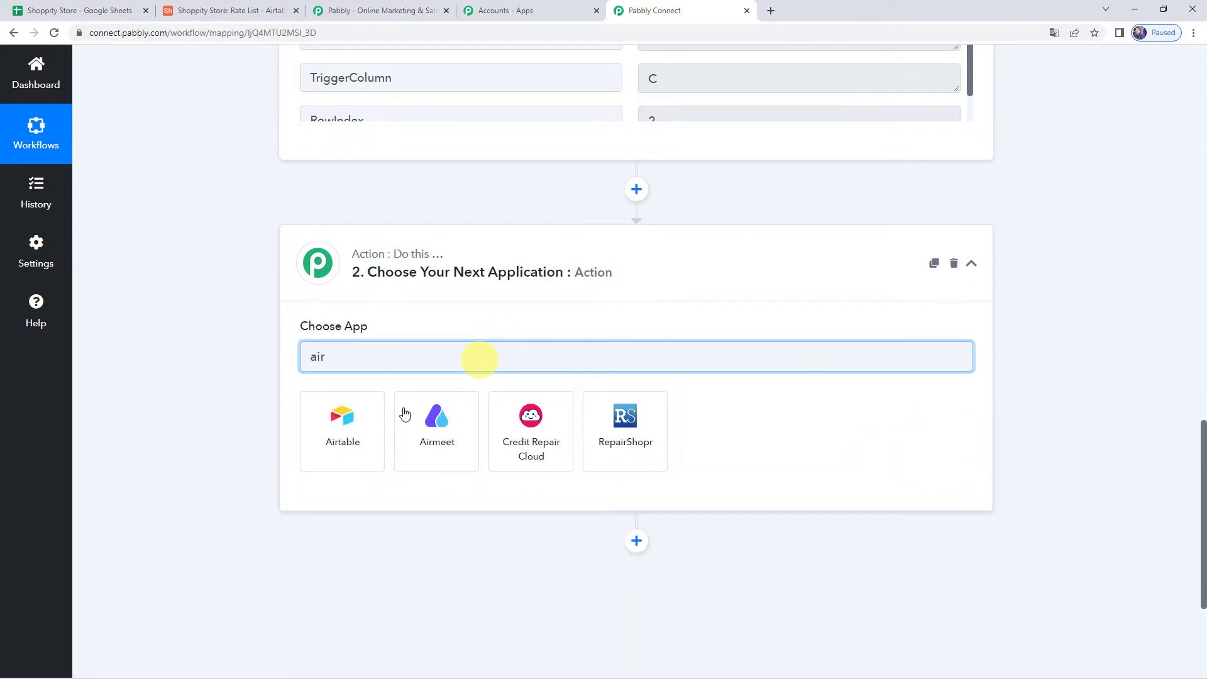
{"action": "left_click", "coordinate": [340, 434]}
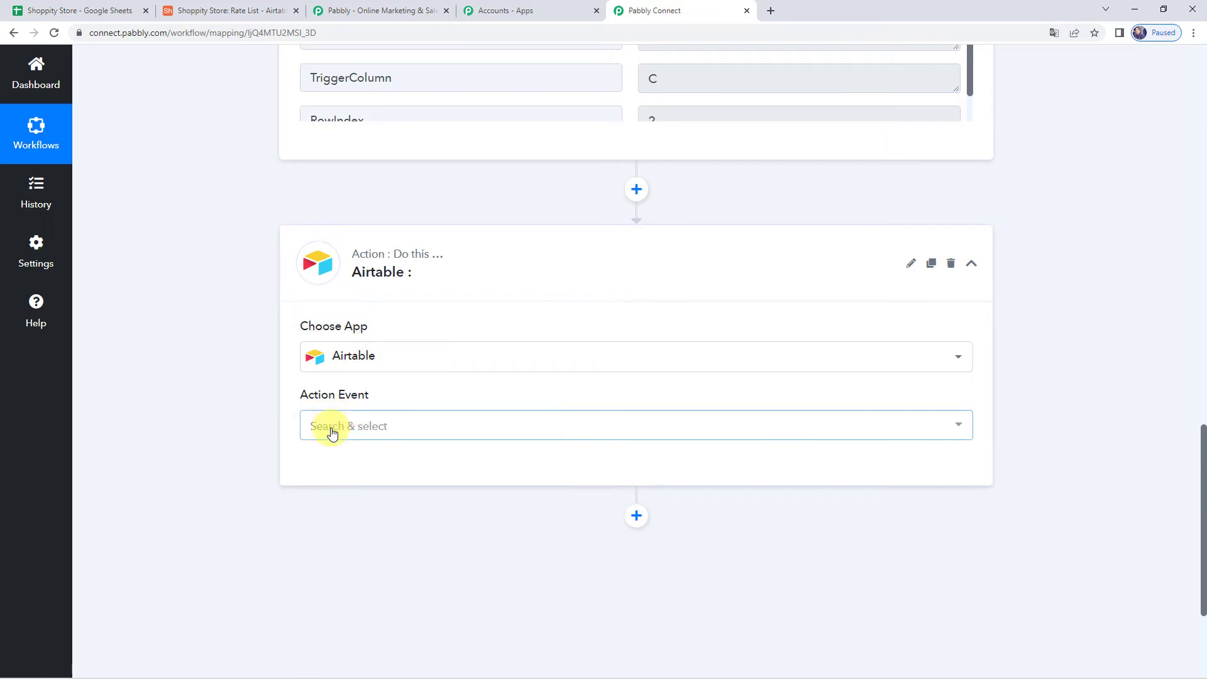
{"action": "left_click", "coordinate": [332, 427]}
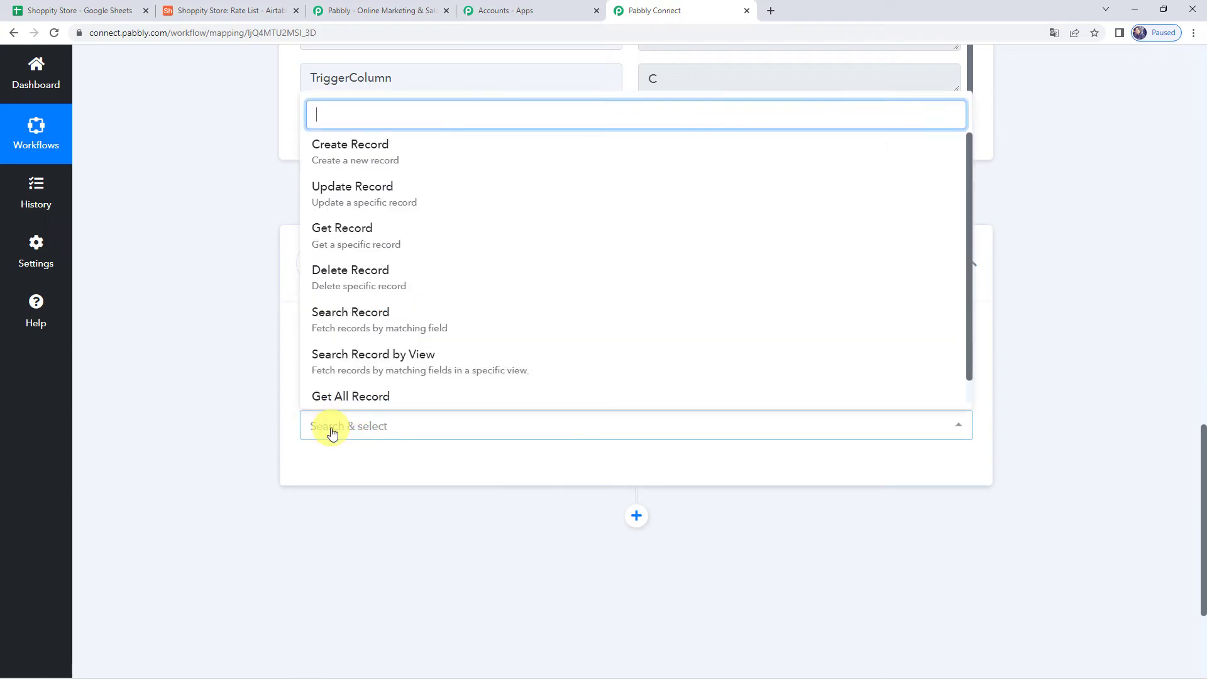
{"action": "left_click", "coordinate": [360, 323]}
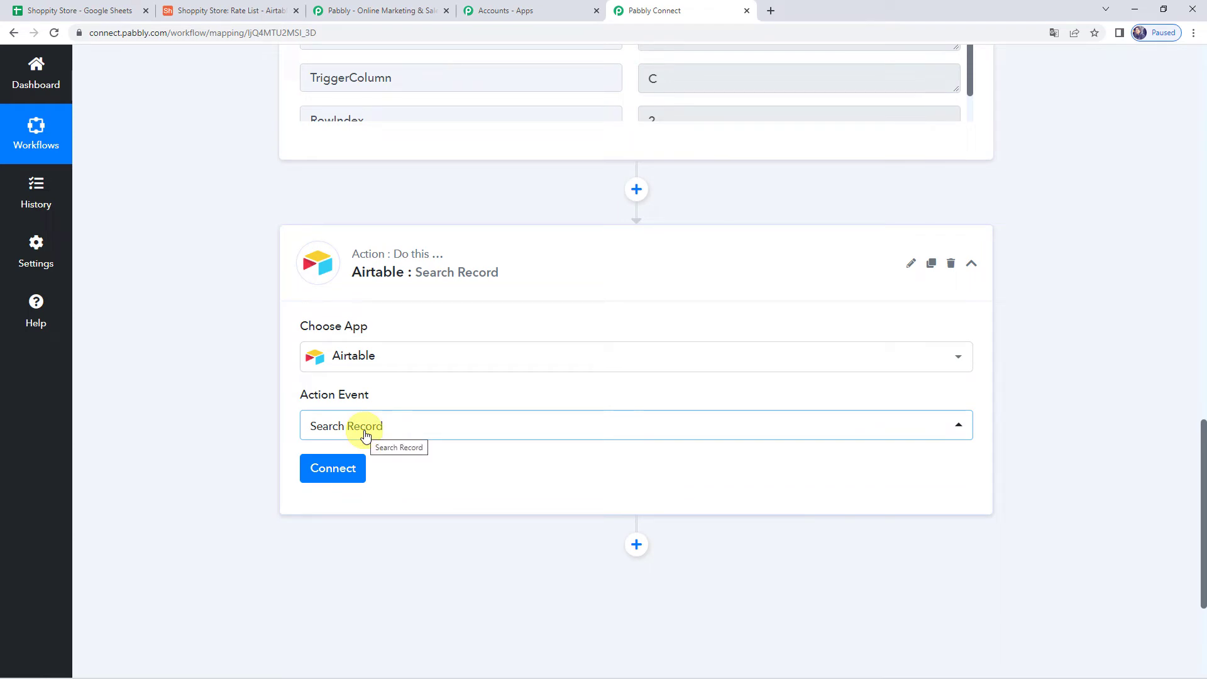
Step: Start adding a new Airtable connection for the Search Record action, and open the account overview in Airtable
{"action": "left_click", "coordinate": [349, 480]}
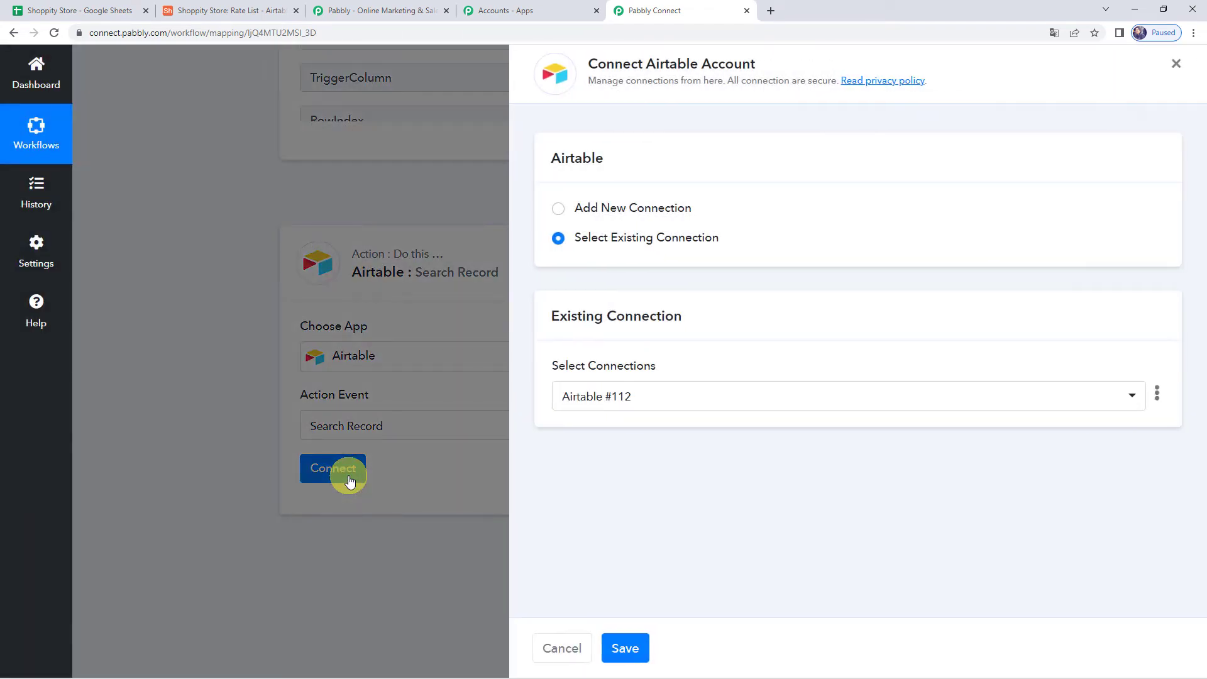
{"action": "left_click", "coordinate": [601, 210]}
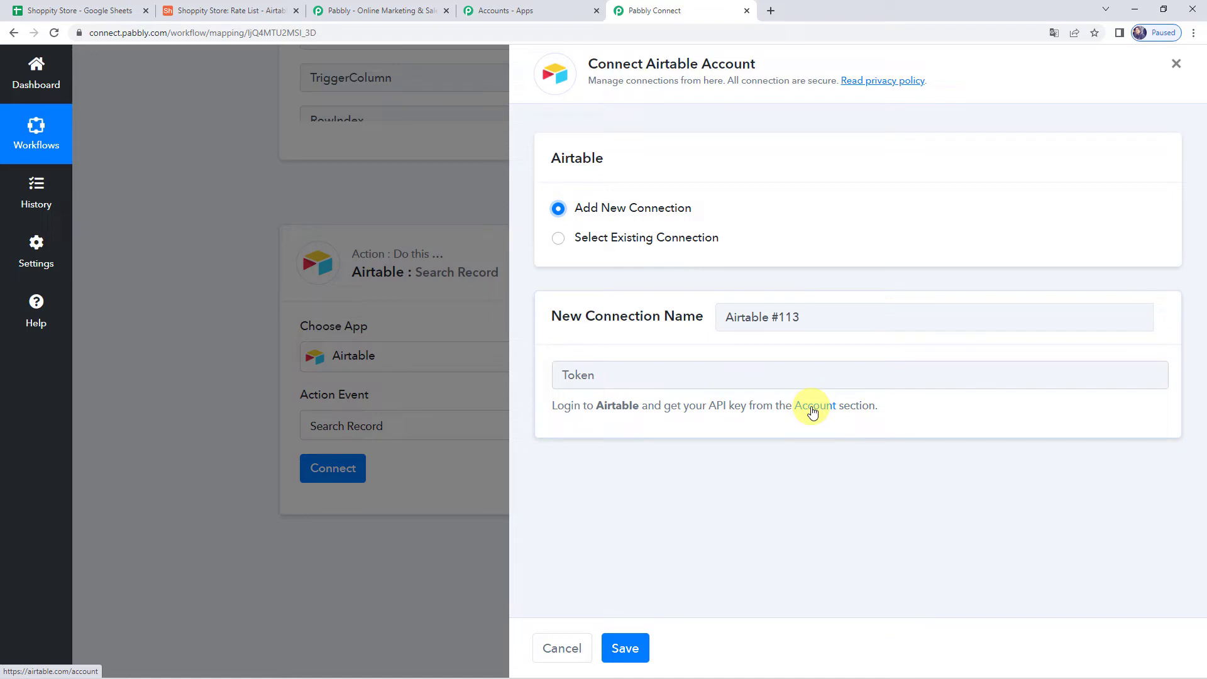
{"action": "left_click", "coordinate": [225, 4]}
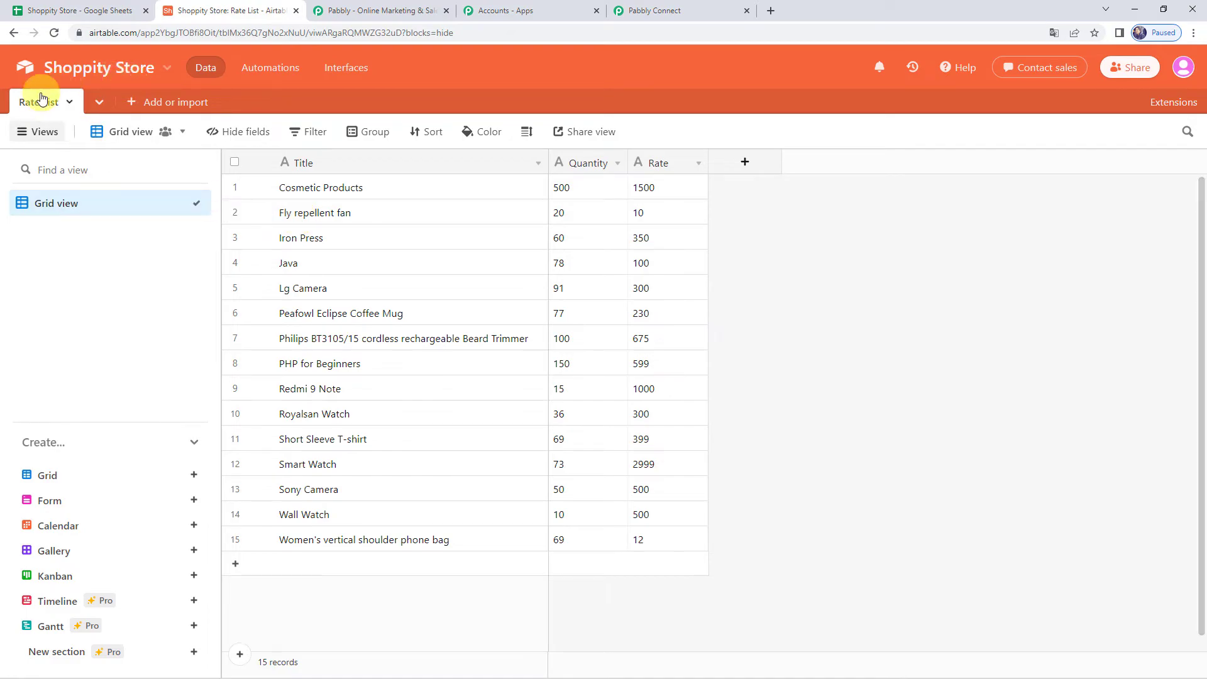
{"action": "left_click", "coordinate": [31, 66]}
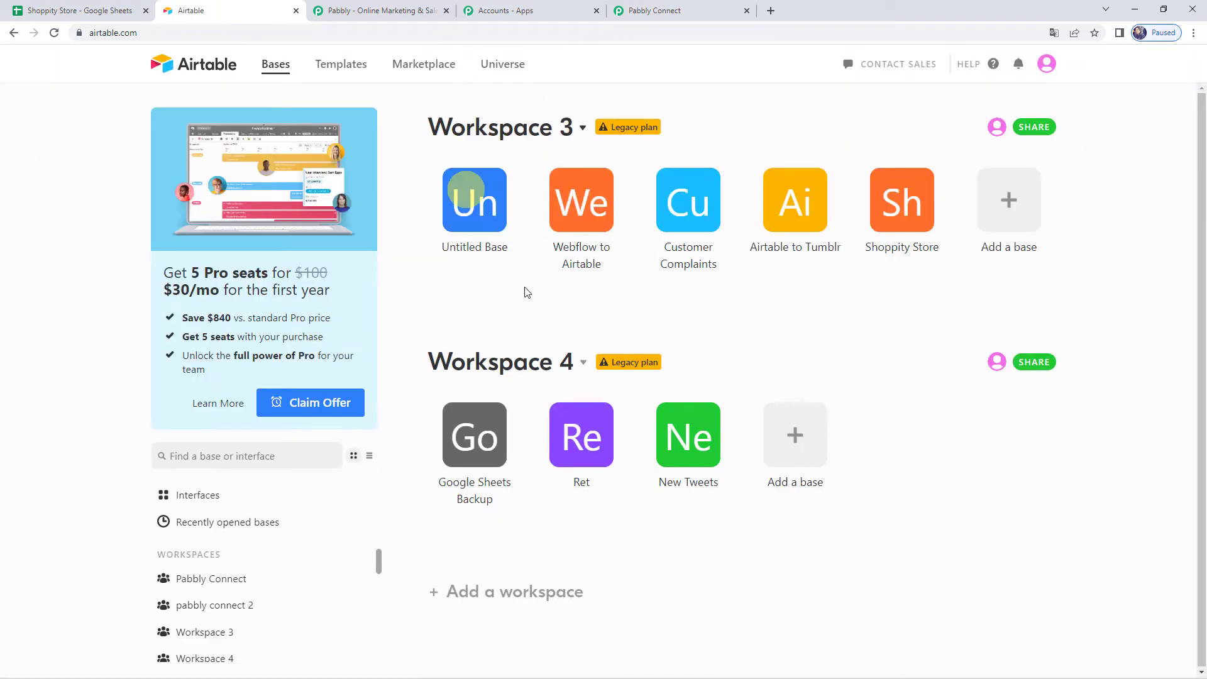
{"action": "scroll", "coordinate": [541, 297], "scroll_direction": "up", "scroll_amount": 15}
{"action": "scroll", "coordinate": [541, 297], "scroll_direction": "up", "scroll_amount": 13}
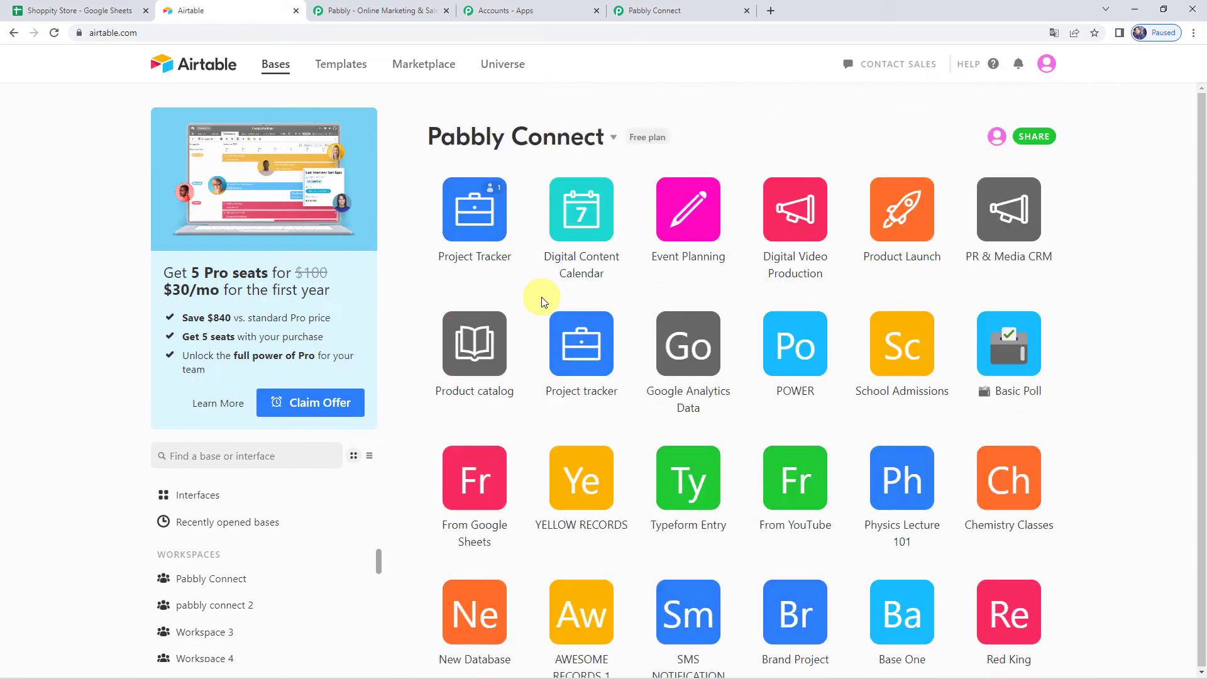
{"action": "left_click", "coordinate": [1044, 66]}
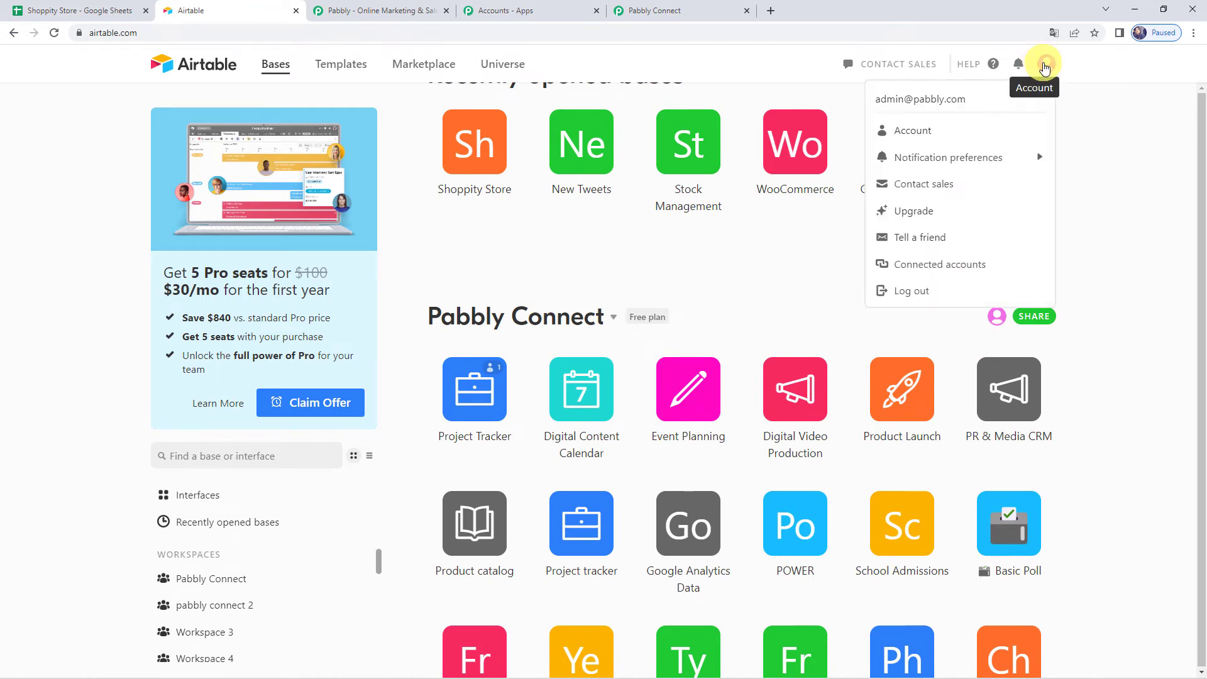
{"action": "left_click", "coordinate": [921, 130]}
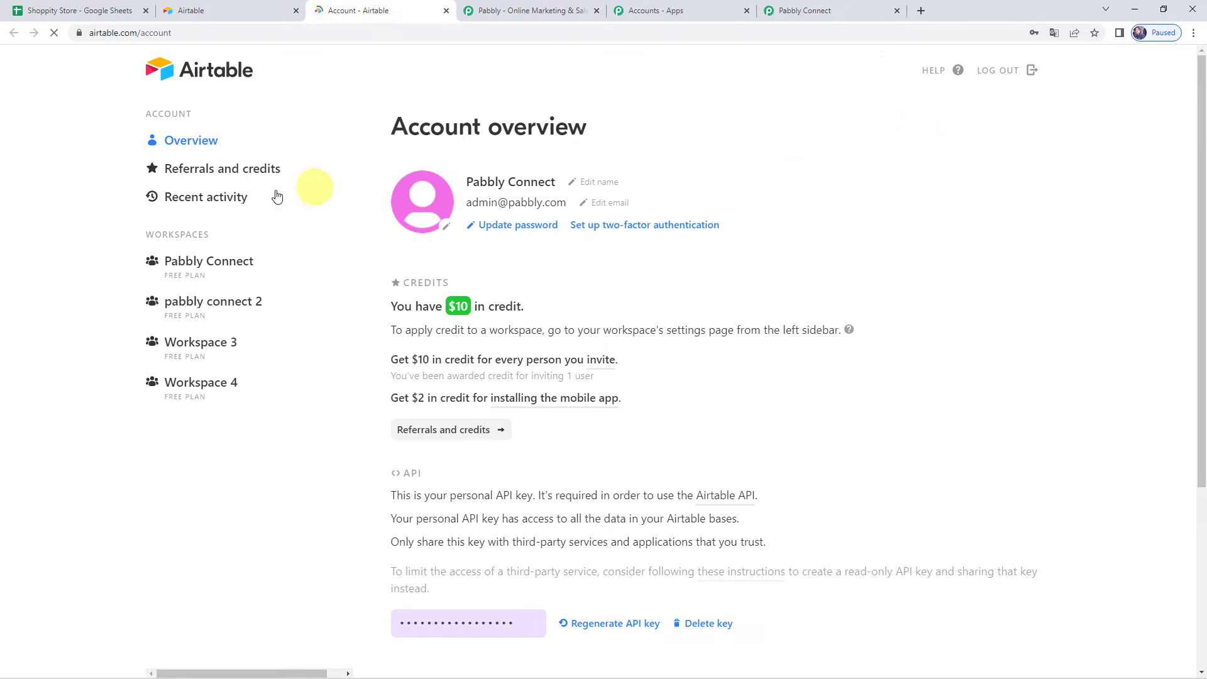
Step: Copy the personal API key from the Airtable account overview
{"action": "scroll", "coordinate": [323, 398], "scroll_direction": "down", "scroll_amount": 3}
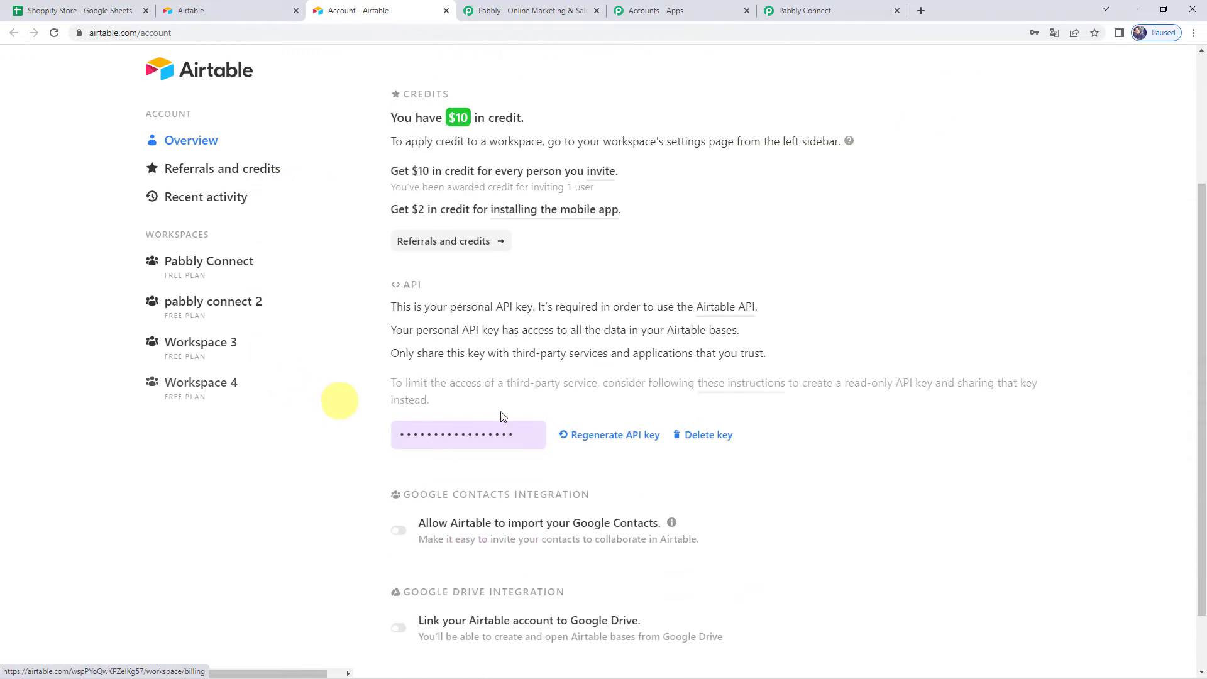
{"action": "left_click", "coordinate": [465, 435]}
{"action": "key", "text": "ctrl+a"}
{"action": "key", "text": "ctrl+c"}
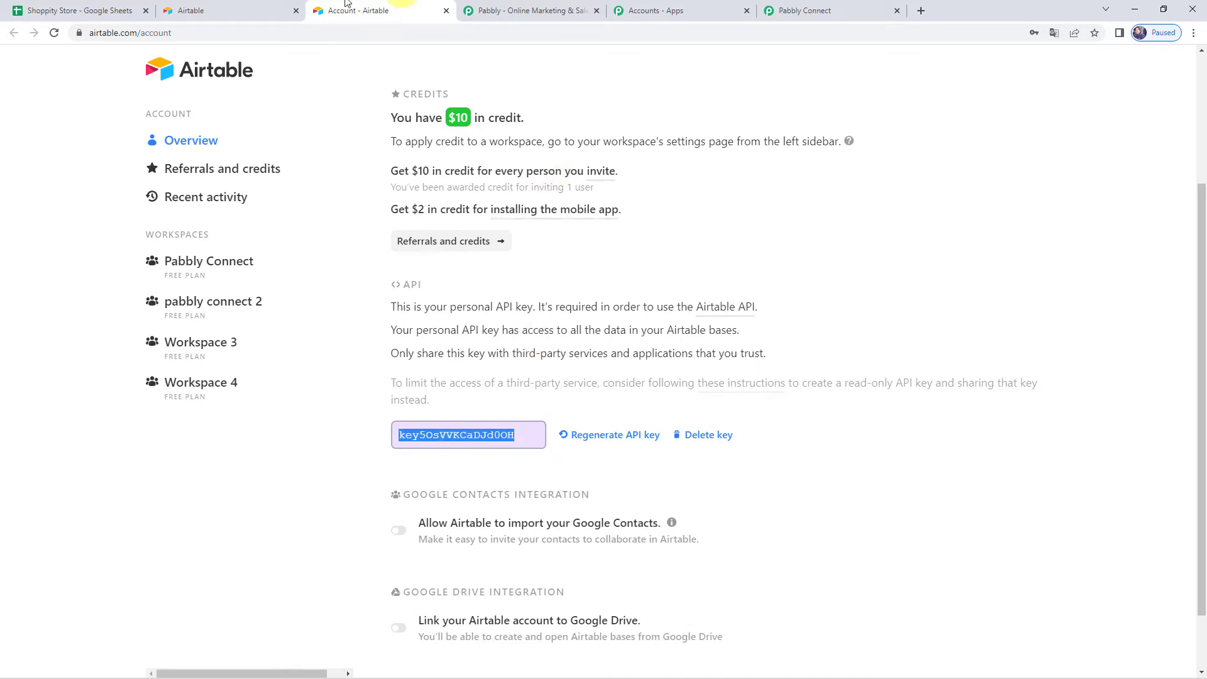
Step: Paste the copied API key as the token of the new Airtable connection in Pabbly Connect and save the connection
{"action": "left_click", "coordinate": [817, 11]}
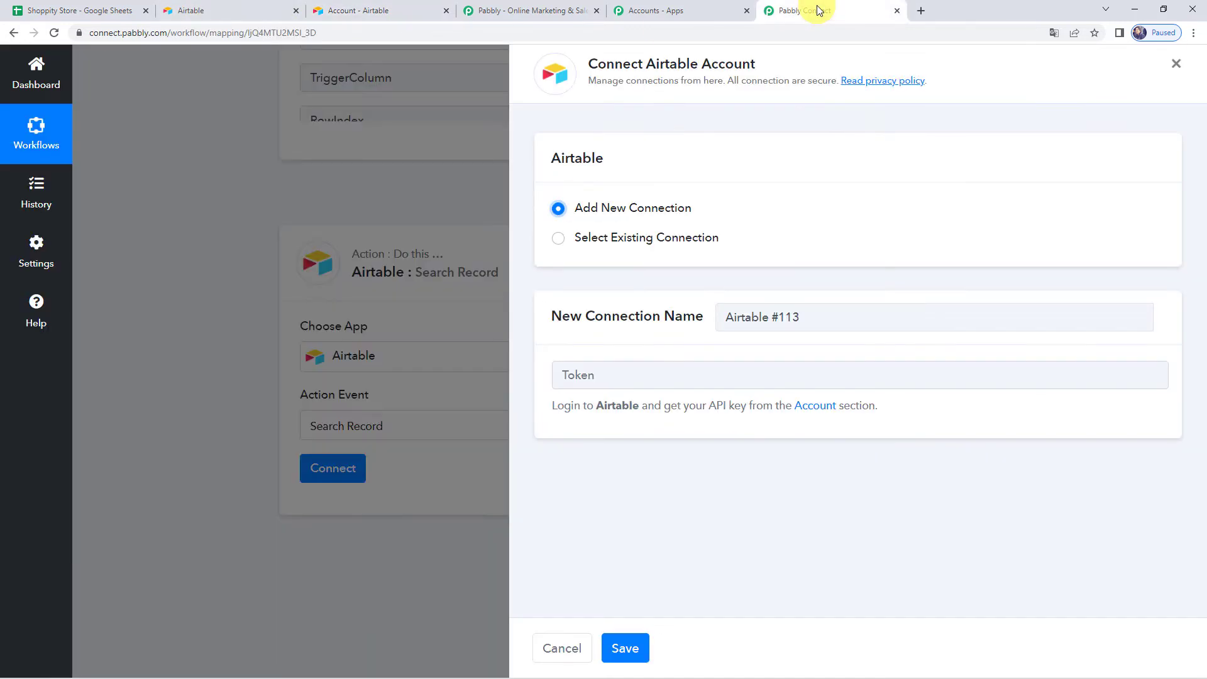
{"action": "right_click", "coordinate": [614, 375]}
{"action": "left_click", "coordinate": [641, 491]}
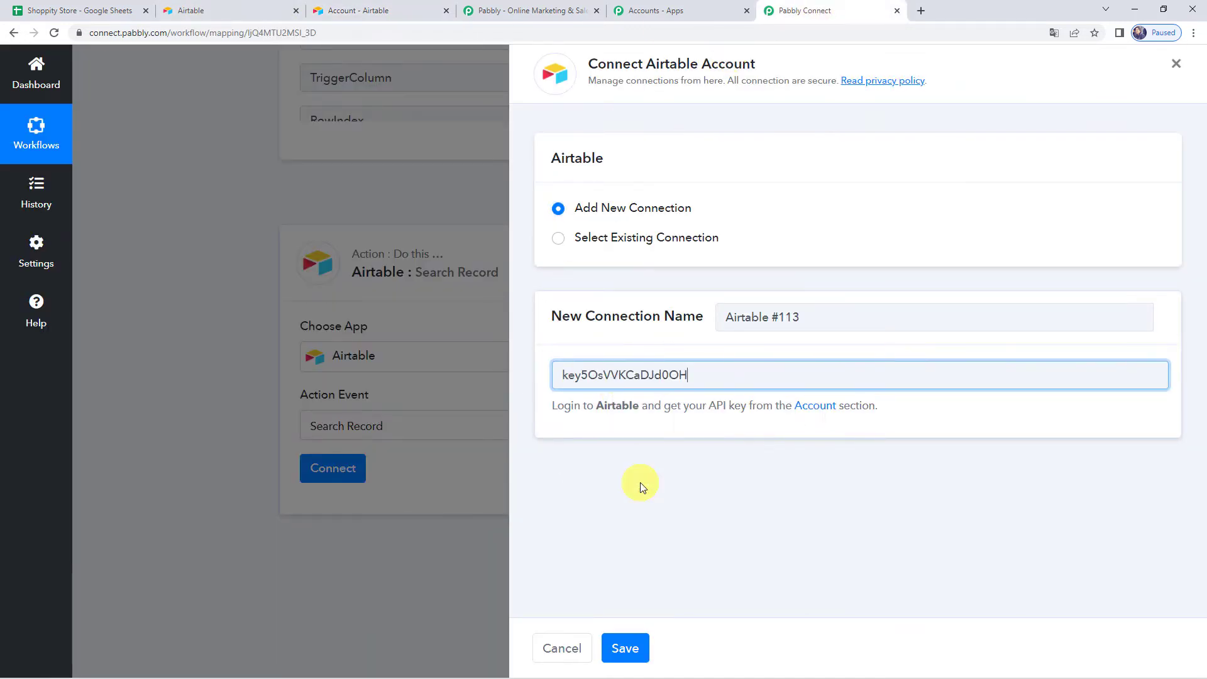
{"action": "left_click", "coordinate": [637, 651]}
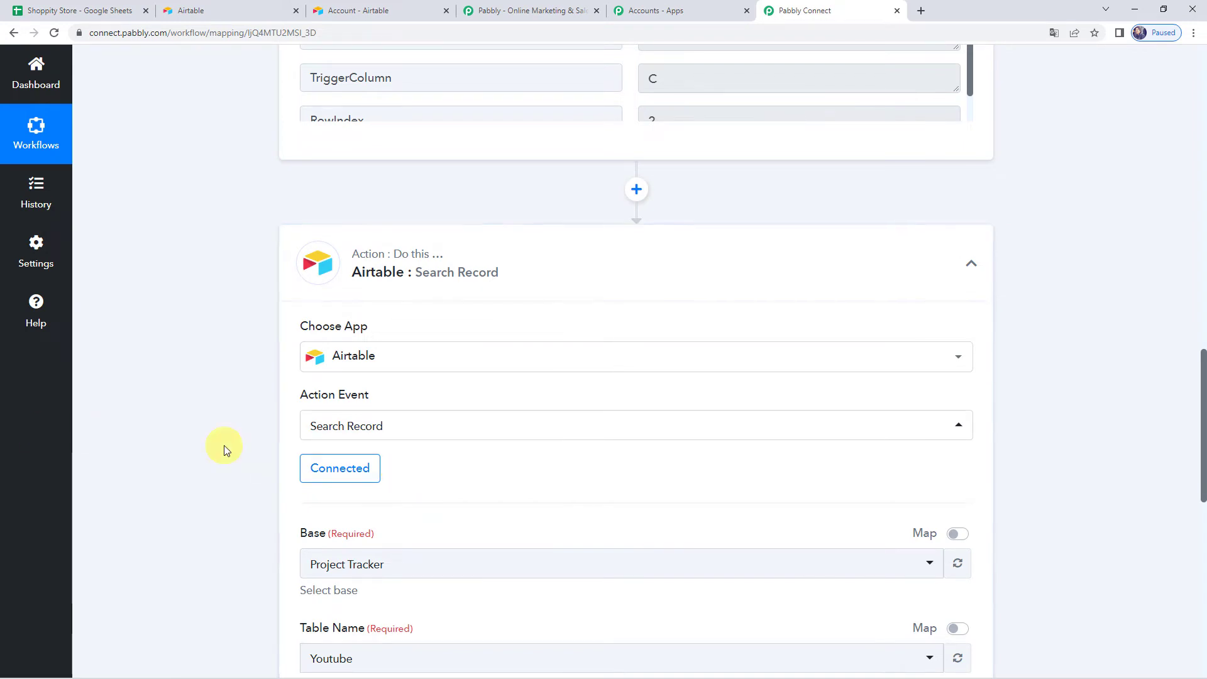
Step: Look up the base and table names for the record search by opening the Shoppity Store base in Airtable
{"action": "scroll", "coordinate": [224, 445], "scroll_direction": "down", "scroll_amount": 4}
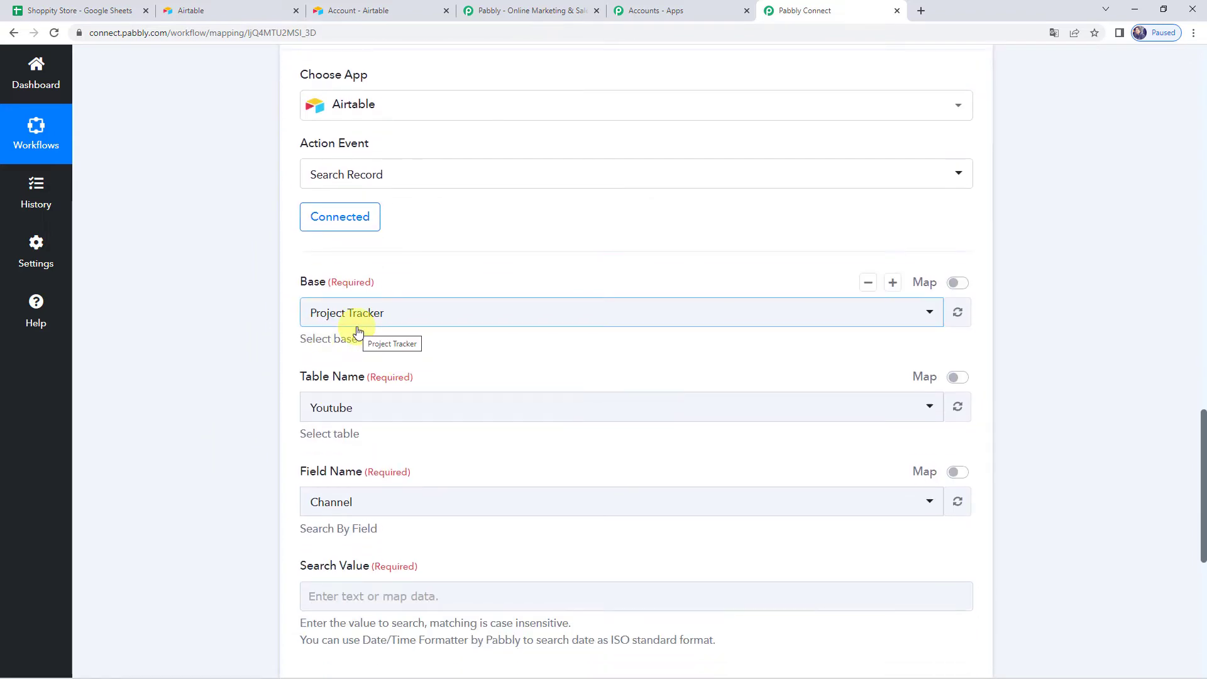
{"action": "left_click", "coordinate": [250, 7]}
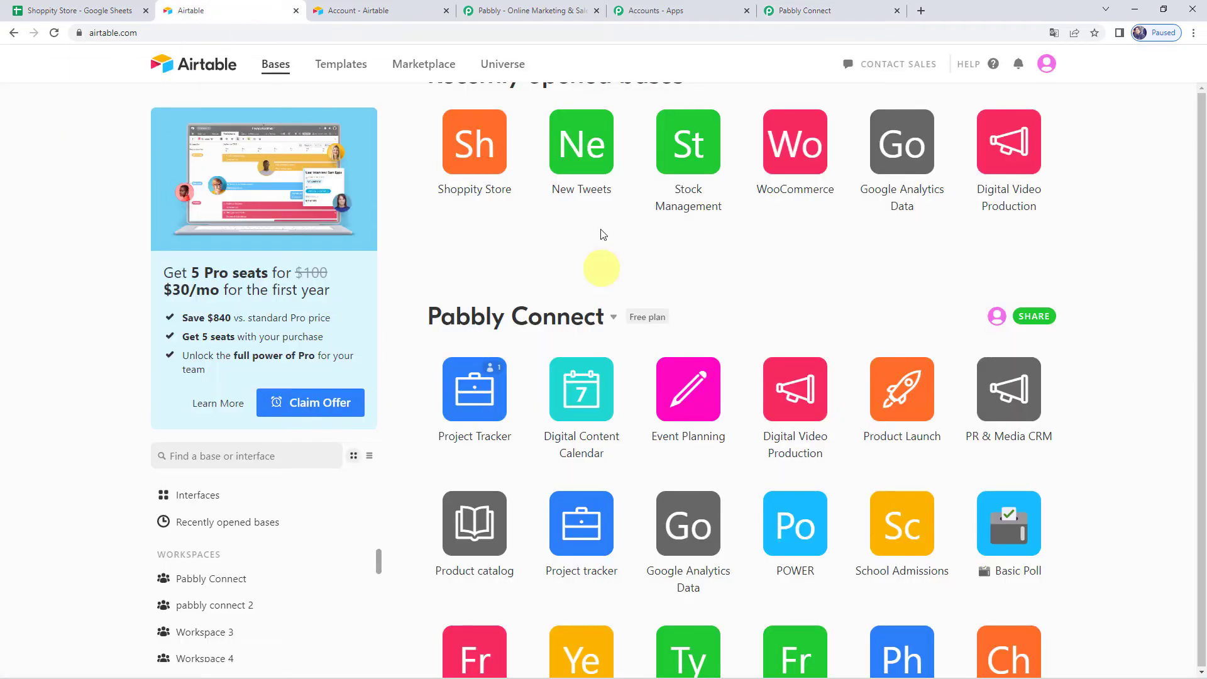
{"action": "scroll", "coordinate": [496, 258], "scroll_direction": "down", "scroll_amount": 2}
{"action": "scroll", "coordinate": [496, 259], "scroll_direction": "down", "scroll_amount": 20}
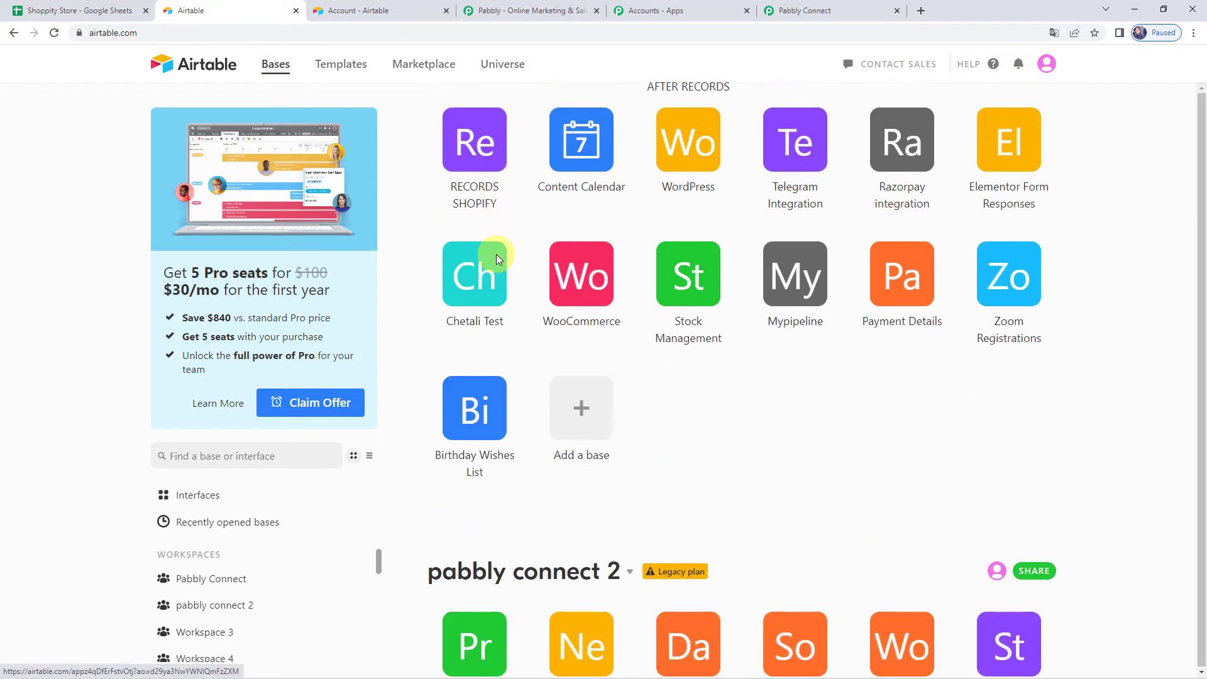
{"action": "scroll", "coordinate": [496, 258], "scroll_direction": "down", "scroll_amount": 9}
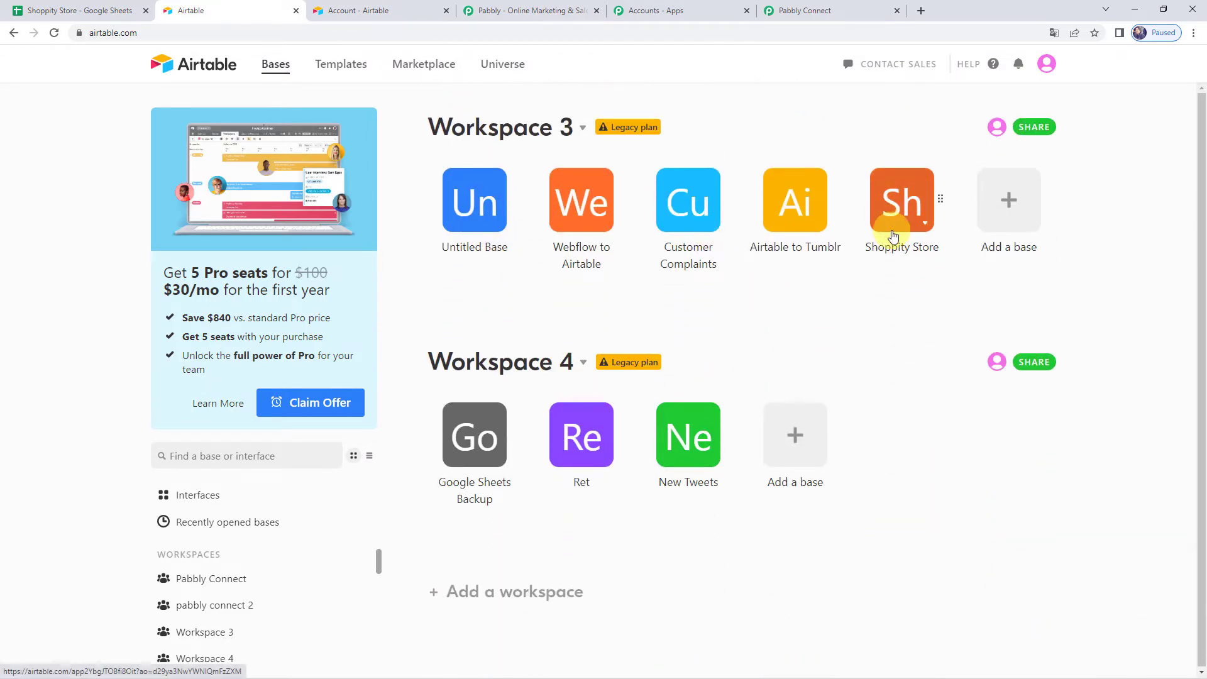
{"action": "left_click", "coordinate": [893, 236]}
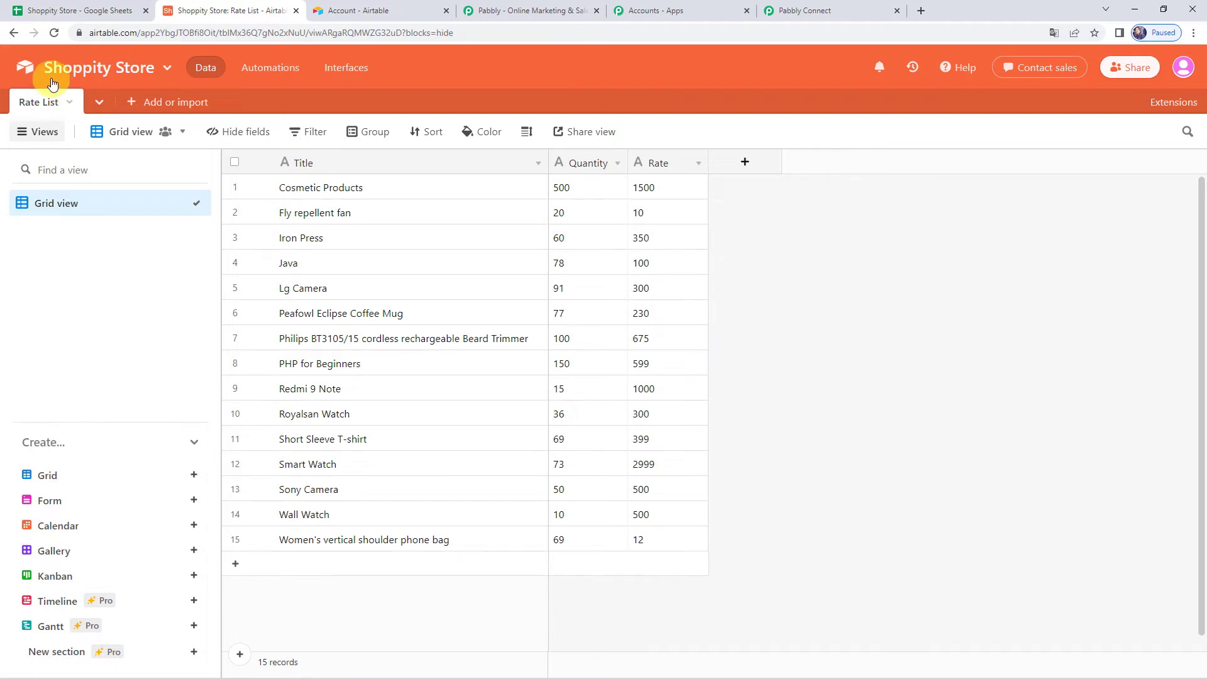
{"action": "left_click", "coordinate": [883, 8]}
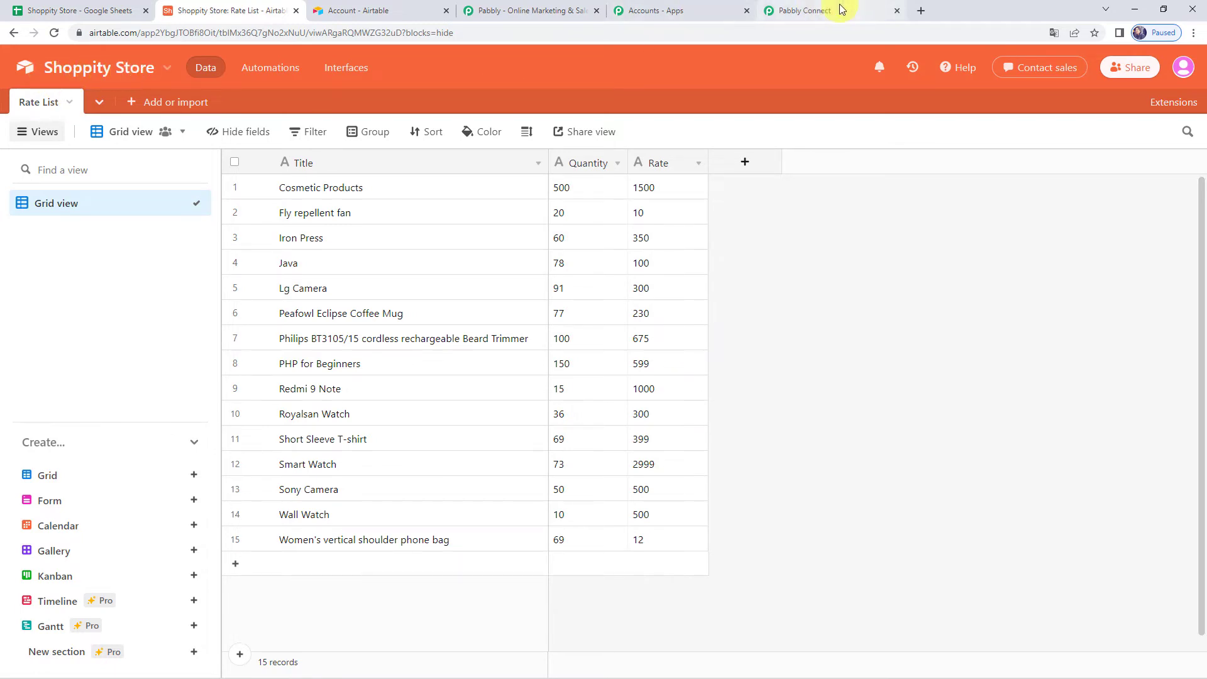
Step: Set the Search Record action's base to Shoppity Store and its table to Rate List in Pabbly Connect
{"action": "left_click", "coordinate": [366, 318]}
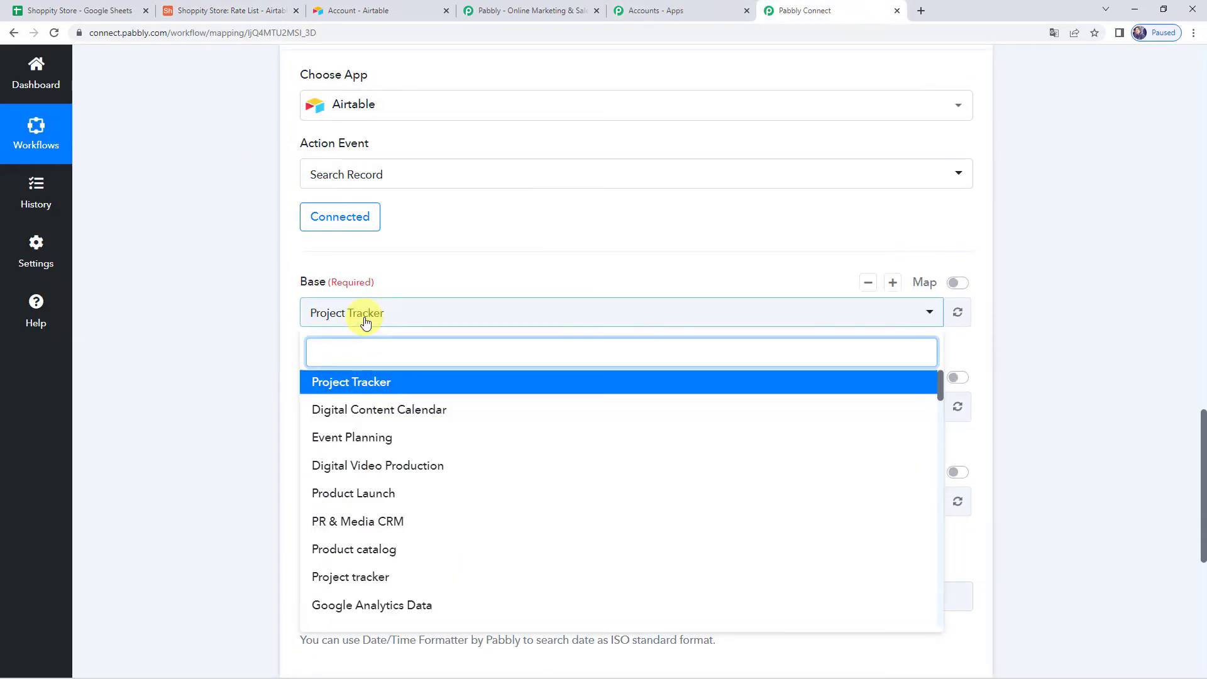
{"action": "type", "text": "sho"}
{"action": "left_click", "coordinate": [370, 404]}
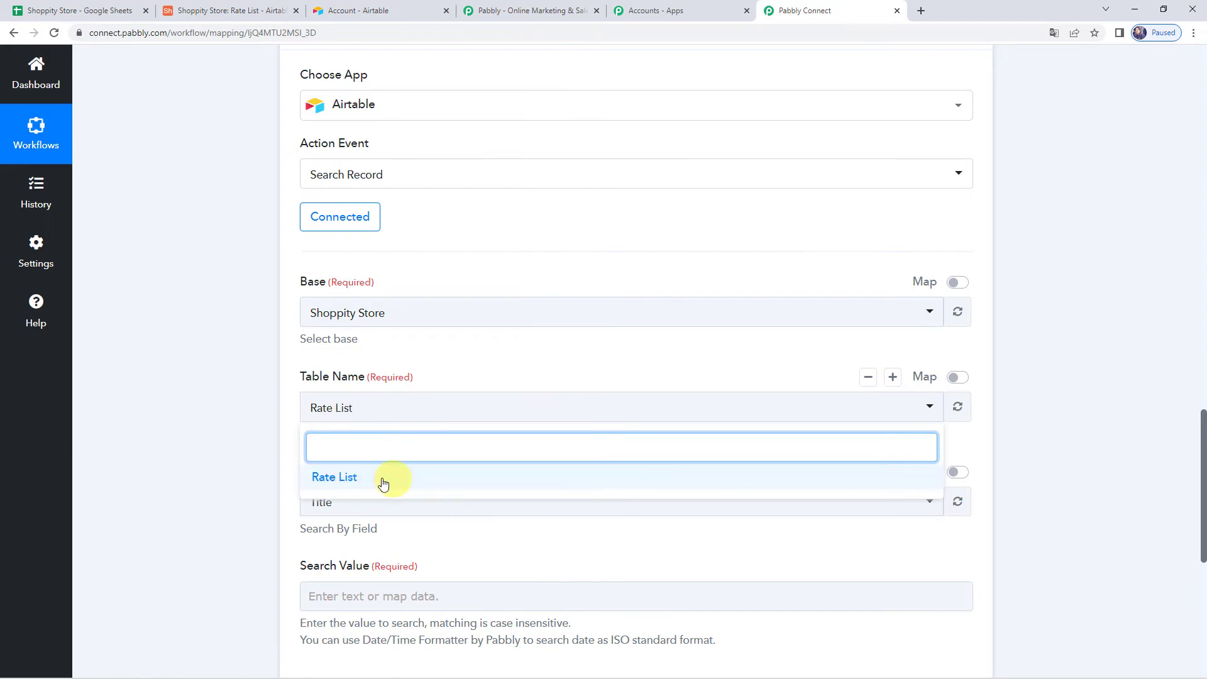
{"action": "left_click", "coordinate": [382, 481]}
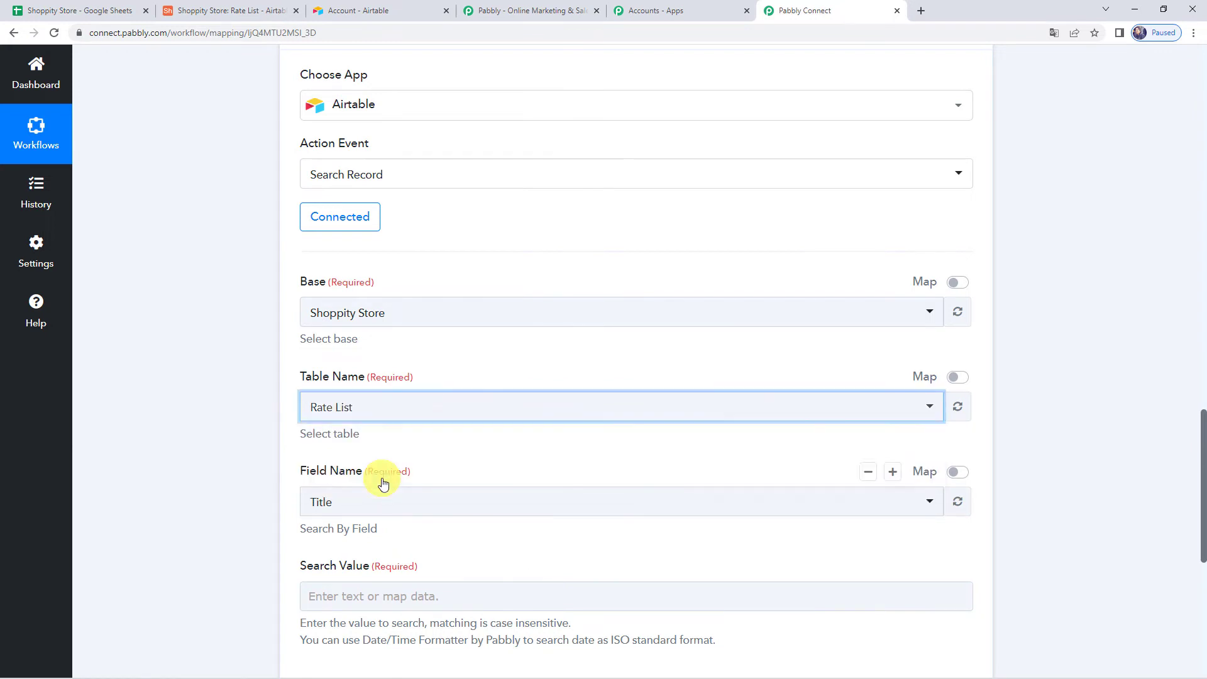
Step: Check the product titles in the Google Sheets spreadsheet, and choose Title as the search field in Pabbly Connect
{"action": "scroll", "coordinate": [171, 408], "scroll_direction": "down", "scroll_amount": 3}
{"action": "scroll", "coordinate": [171, 409], "scroll_direction": "down", "scroll_amount": 2}
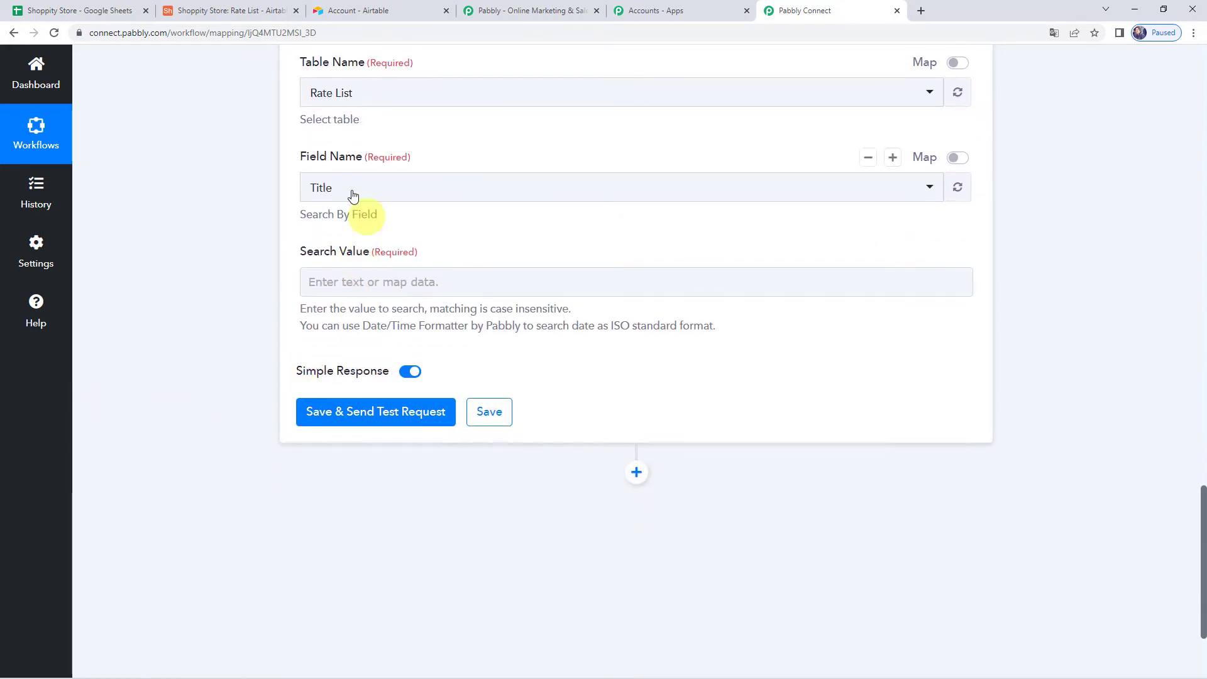
{"action": "scroll", "coordinate": [373, 272], "scroll_direction": "up", "scroll_amount": 1}
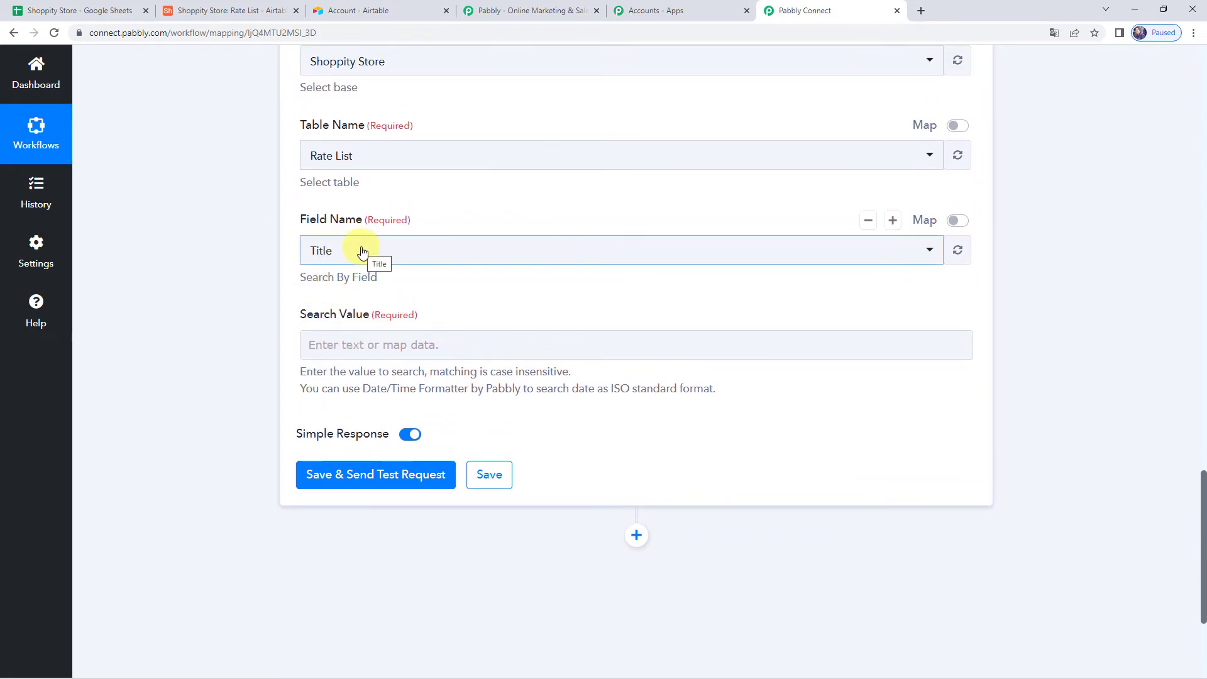
{"action": "left_click", "coordinate": [99, 10]}
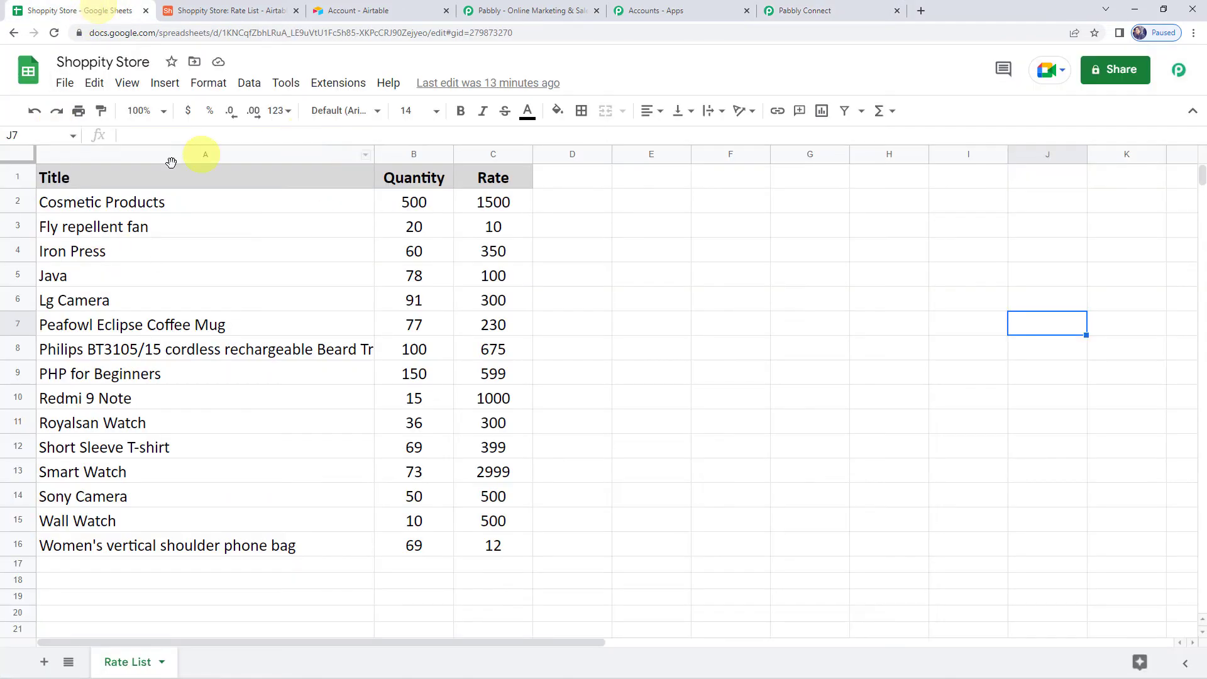
{"action": "left_click", "coordinate": [120, 208]}
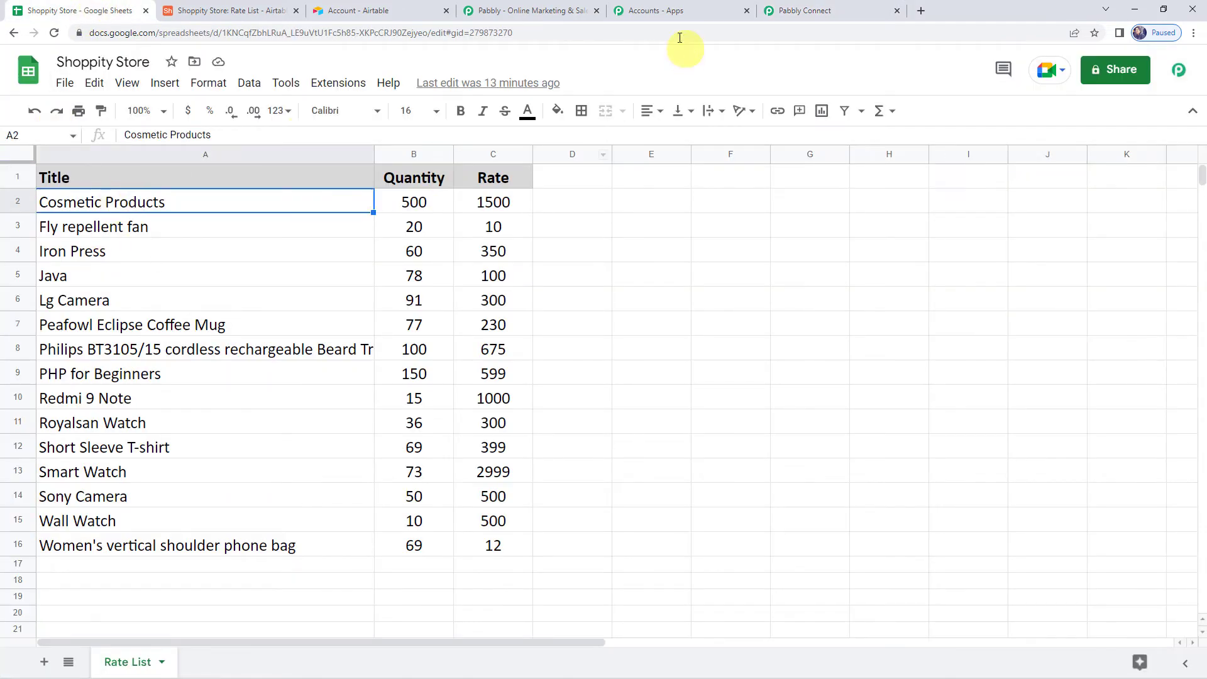
{"action": "left_click", "coordinate": [786, 10]}
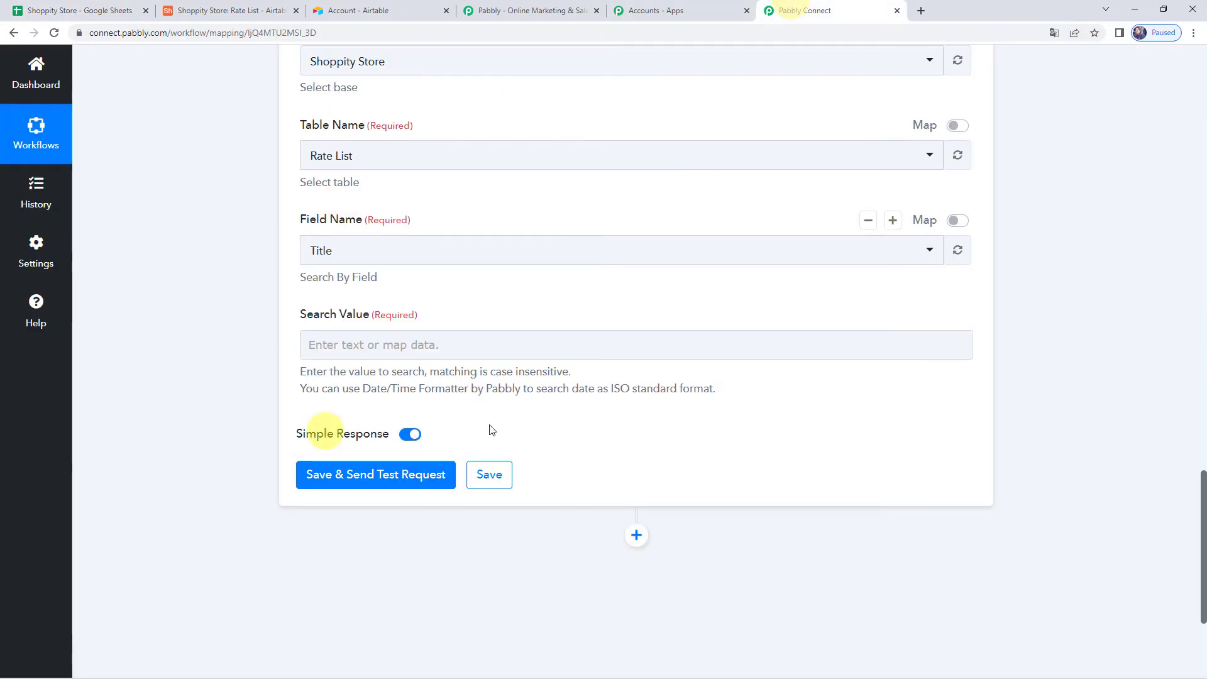
{"action": "left_click", "coordinate": [343, 253]}
{"action": "left_click", "coordinate": [337, 324]}
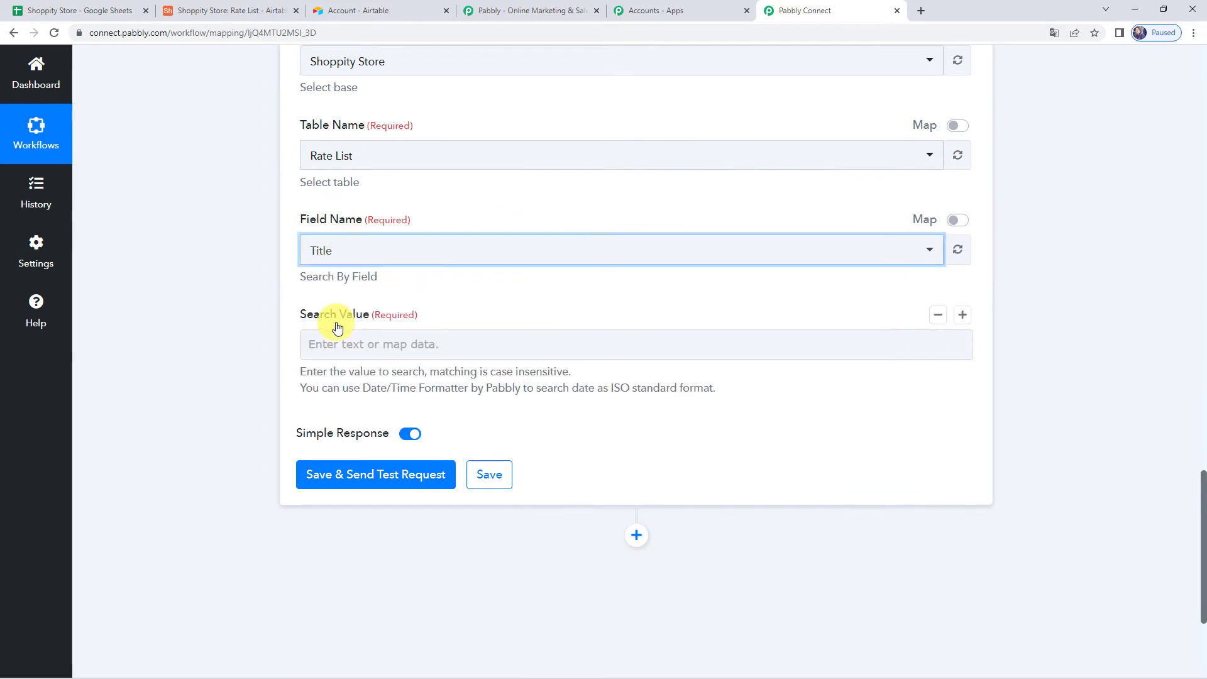
Step: Examine the Title value received in the Google Sheets trigger response as the source for the record search
{"action": "left_click", "coordinate": [352, 351]}
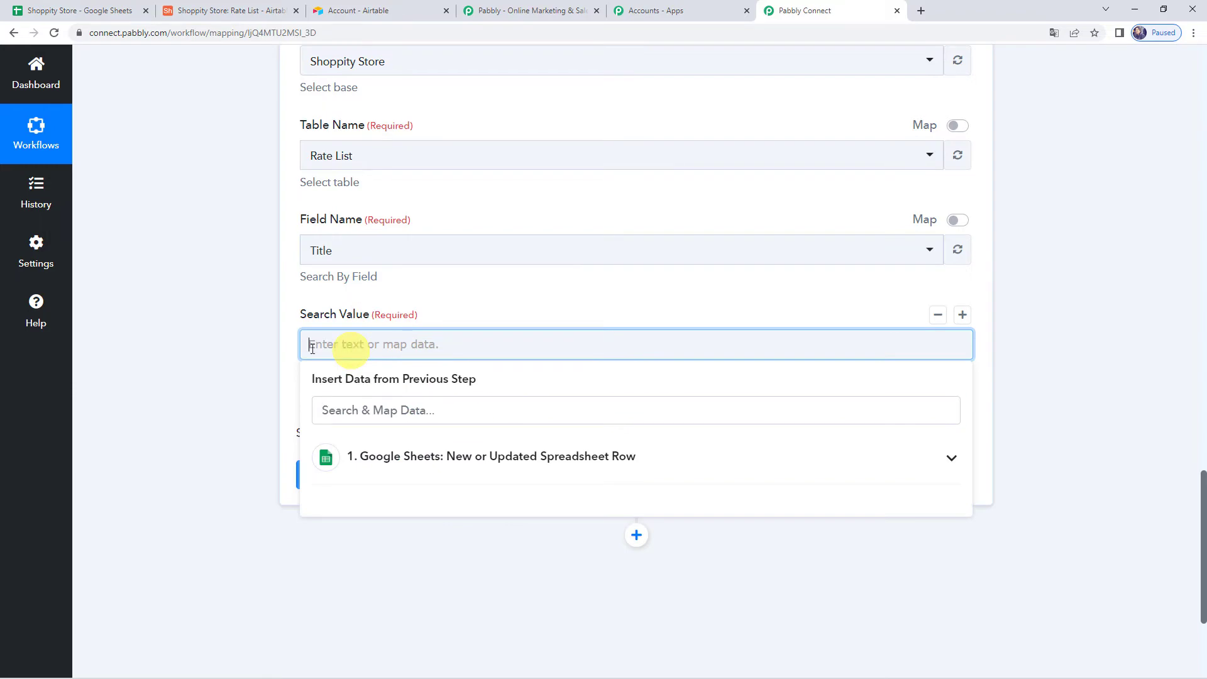
{"action": "left_click", "coordinate": [254, 348]}
{"action": "scroll", "coordinate": [254, 348], "scroll_direction": "up", "scroll_amount": 12}
{"action": "scroll", "coordinate": [254, 349], "scroll_direction": "up", "scroll_amount": 3}
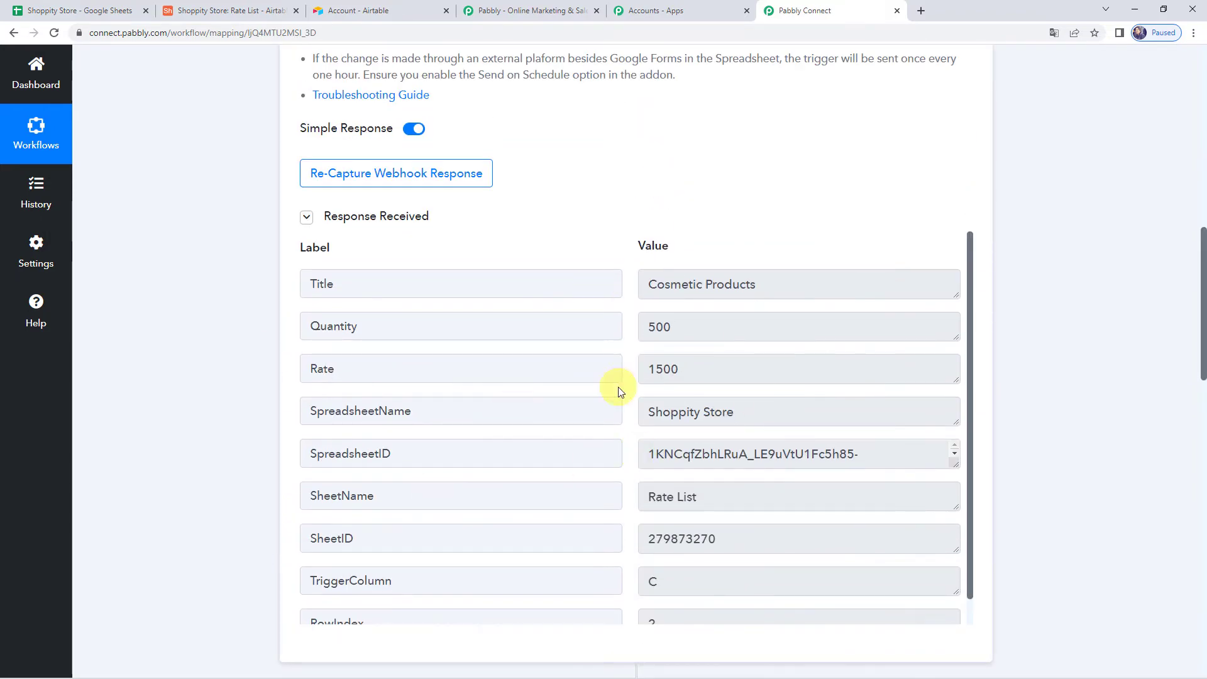
{"action": "left_click", "coordinate": [778, 289]}
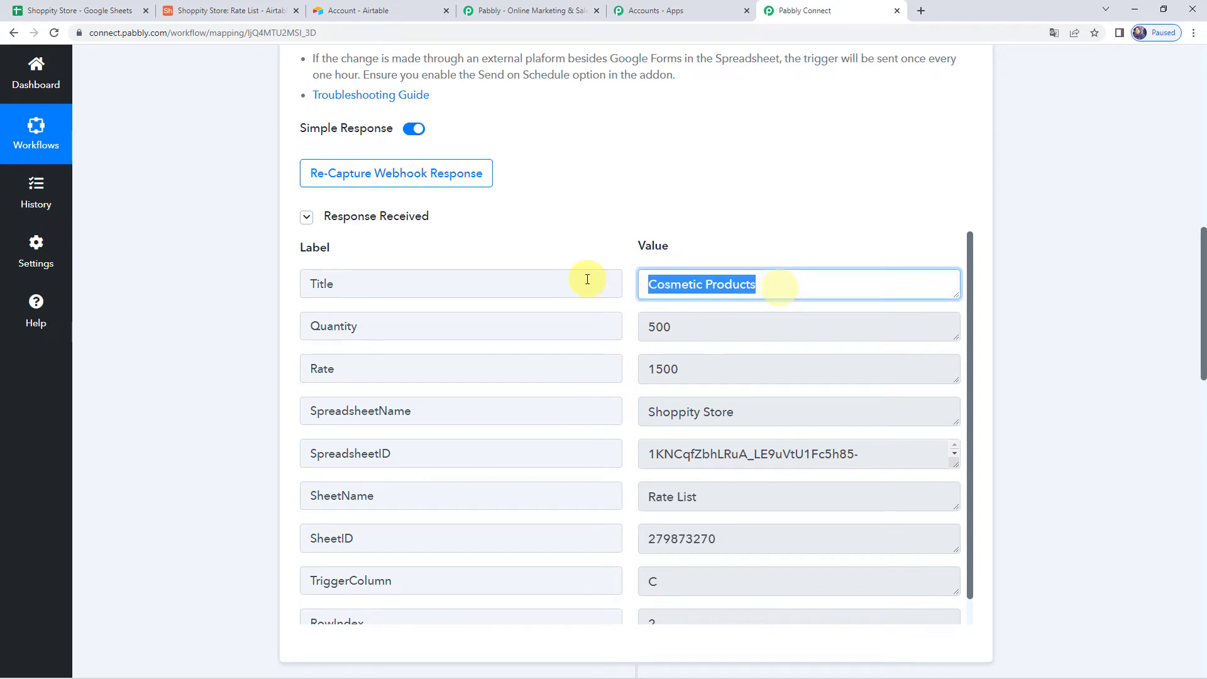
{"action": "left_click", "coordinate": [376, 280]}
{"action": "left_click", "coordinate": [833, 289]}
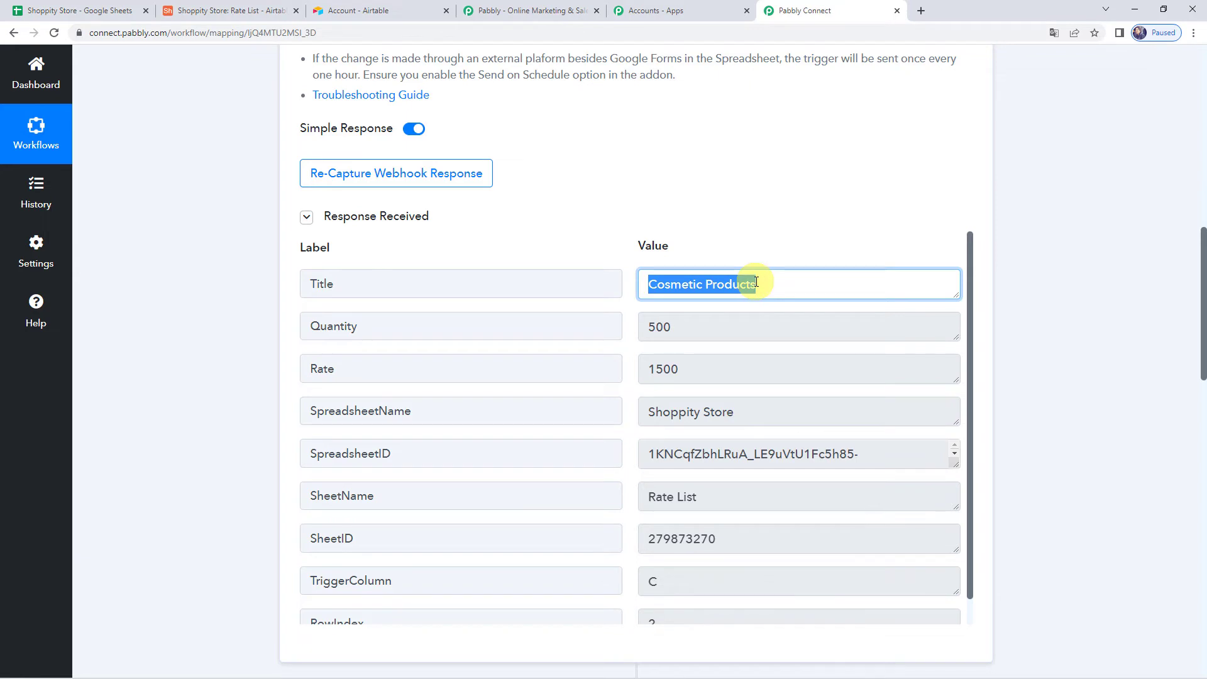
{"action": "left_click", "coordinate": [810, 285]}
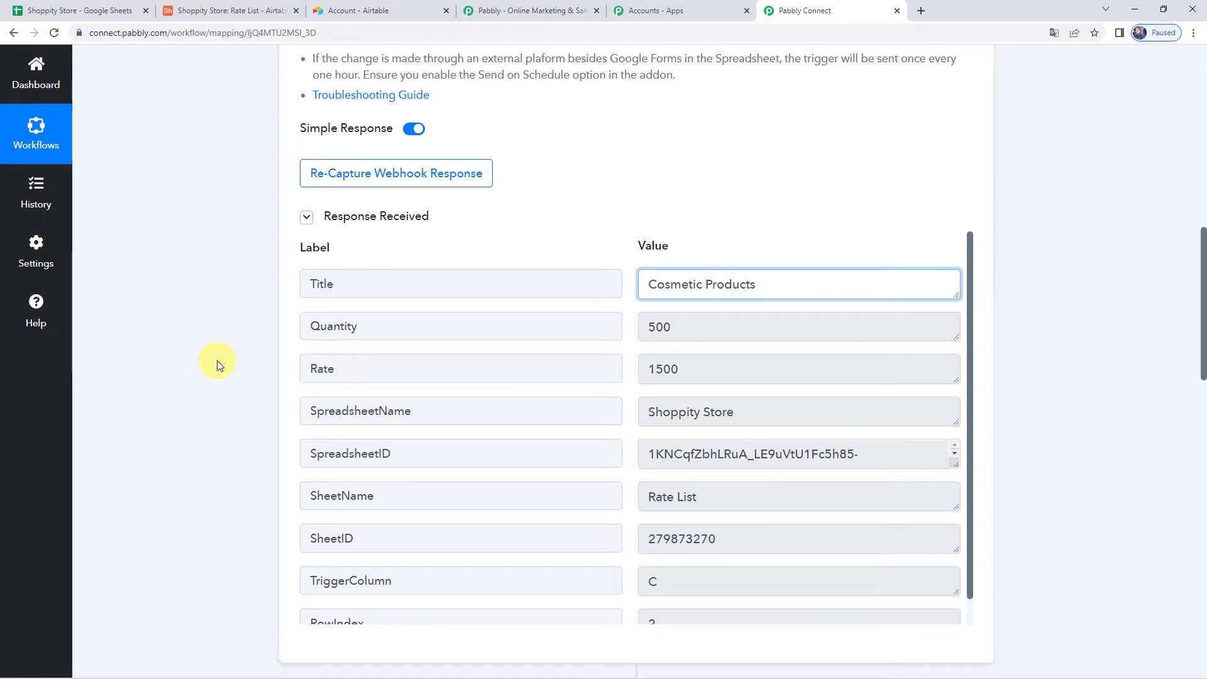
{"action": "left_click_drag", "start_coordinate": [786, 280], "coordinate": [615, 280]}
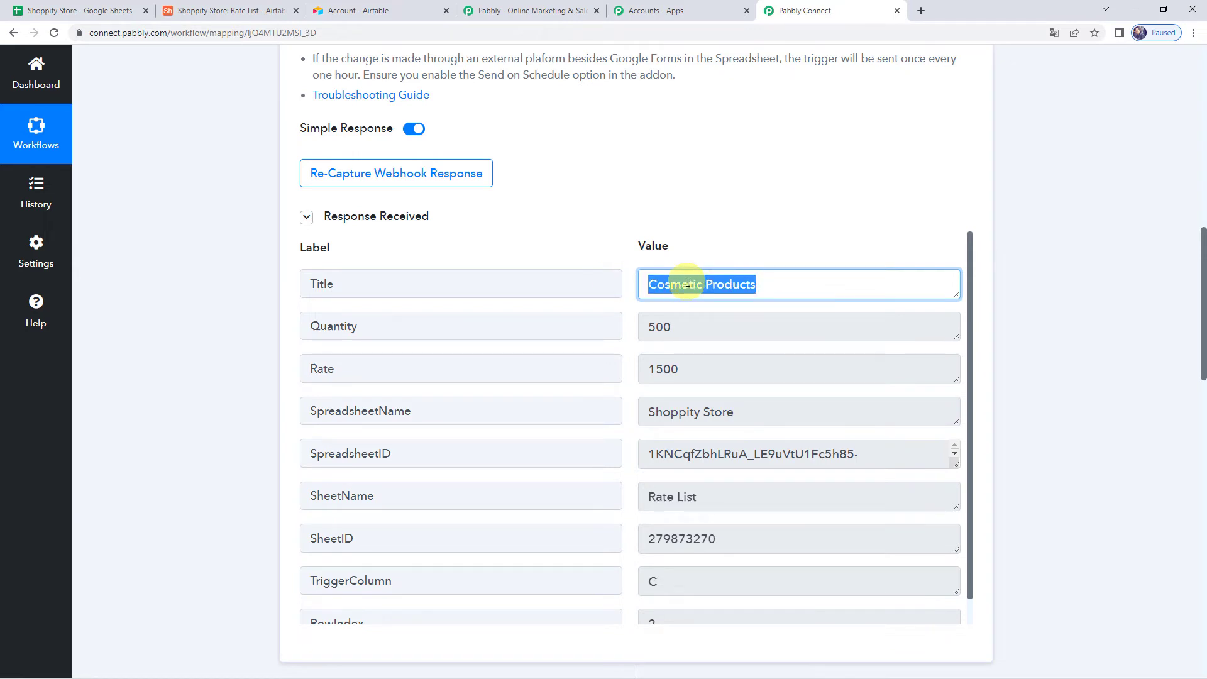
Step: Map the Search Record action's search value to the Title from the Google Sheets trigger step
{"action": "scroll", "coordinate": [233, 382], "scroll_direction": "down", "scroll_amount": 15}
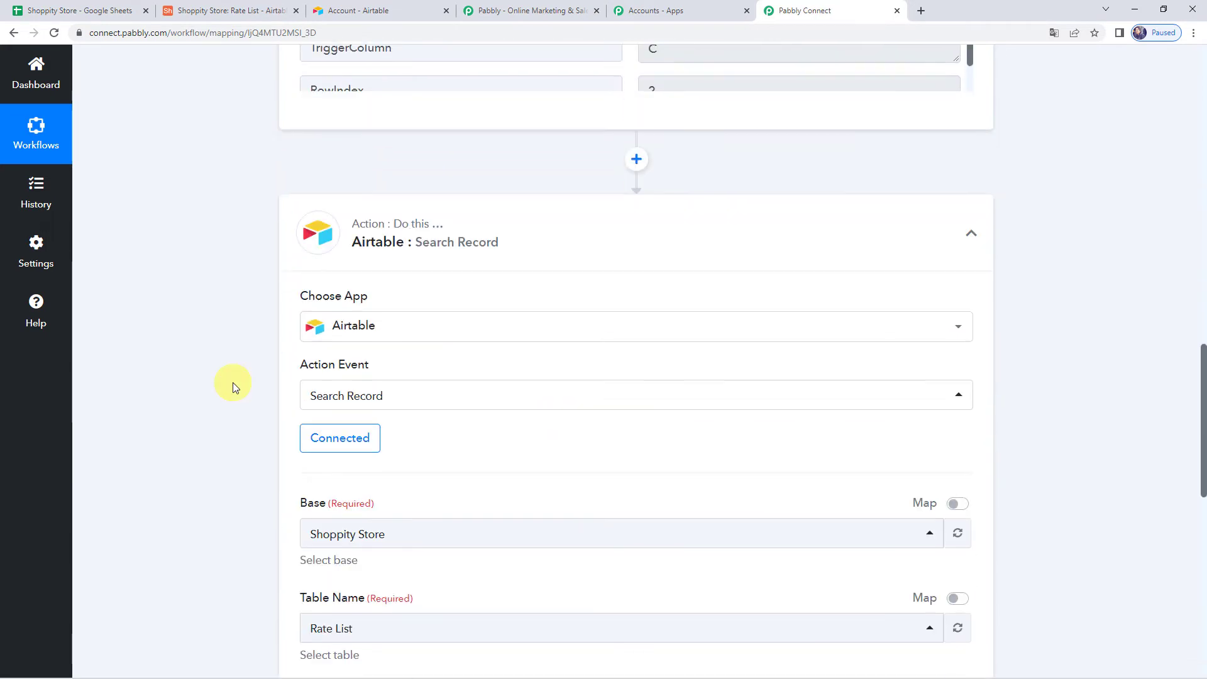
{"action": "left_click", "coordinate": [308, 410]}
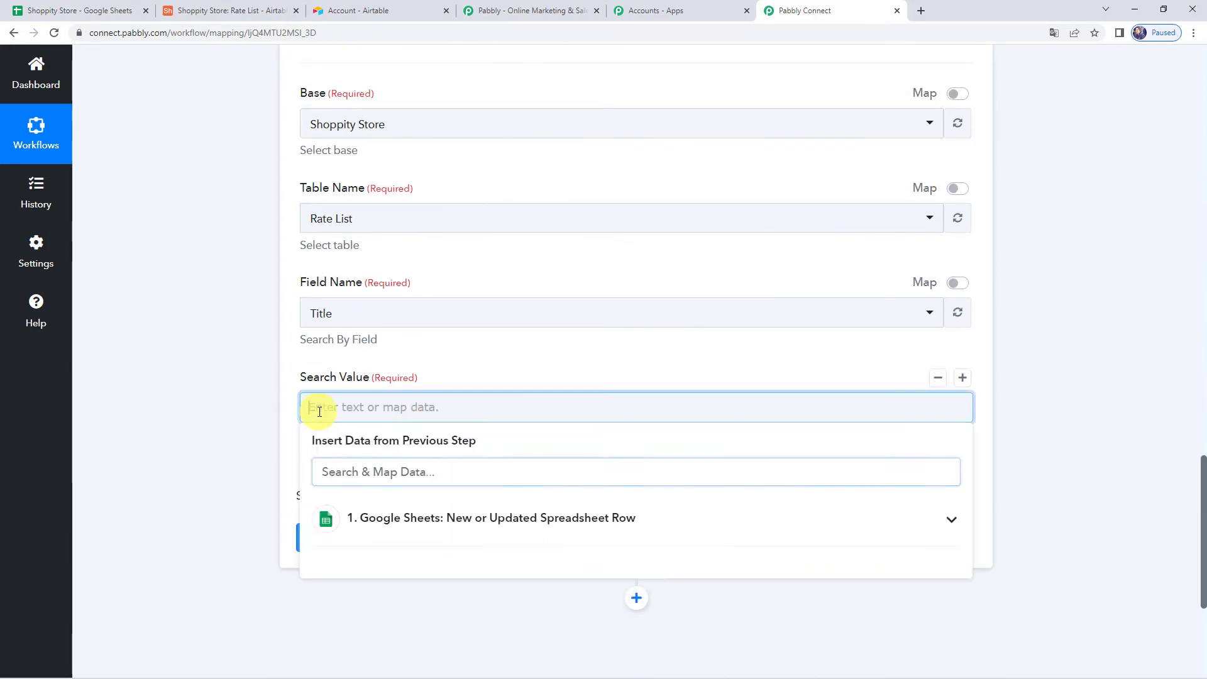
{"action": "left_click", "coordinate": [396, 518]}
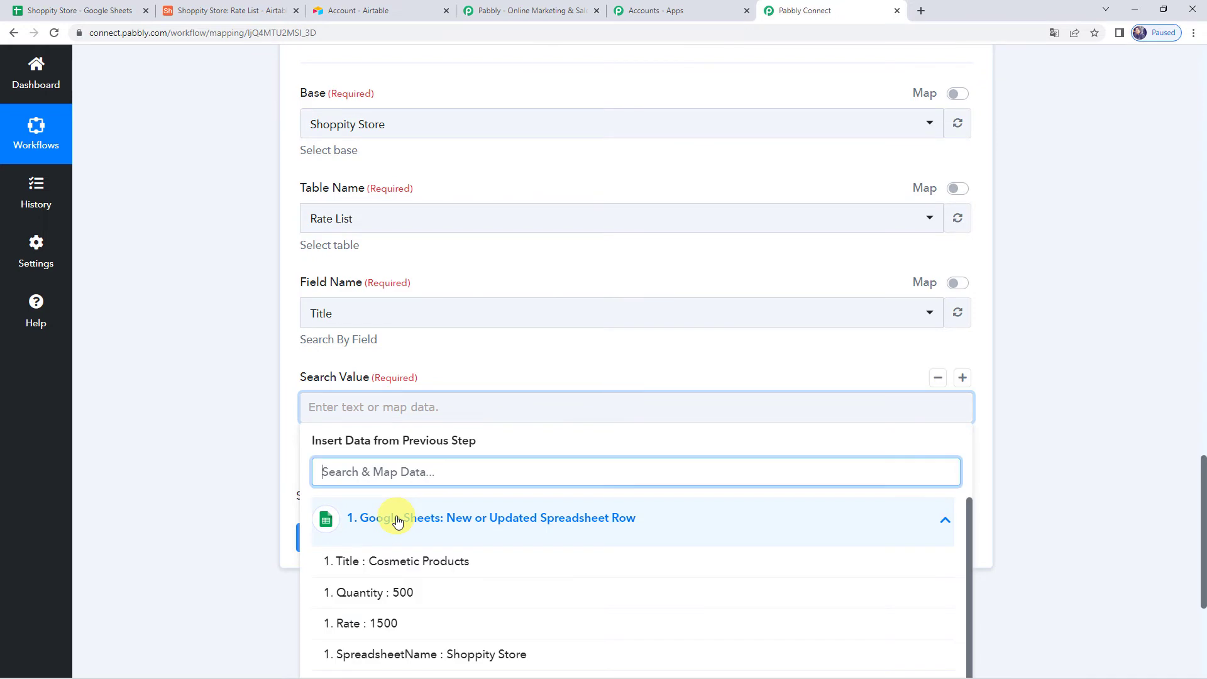
{"action": "left_click", "coordinate": [413, 569]}
{"action": "left_click", "coordinate": [202, 384]}
{"action": "scroll", "coordinate": [201, 384], "scroll_direction": "down", "scroll_amount": 2}
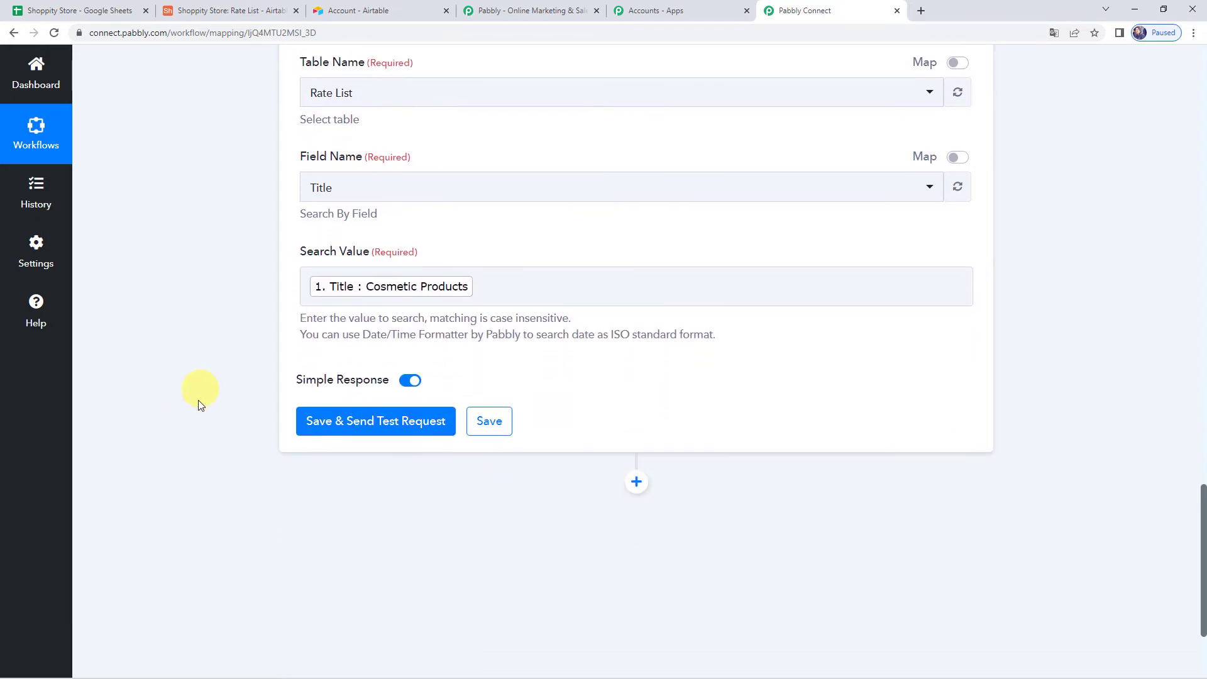
Step: Save the Search Record action with a test request and review the creation time, rate, title and quantity of the returned record
{"action": "left_click", "coordinate": [351, 431]}
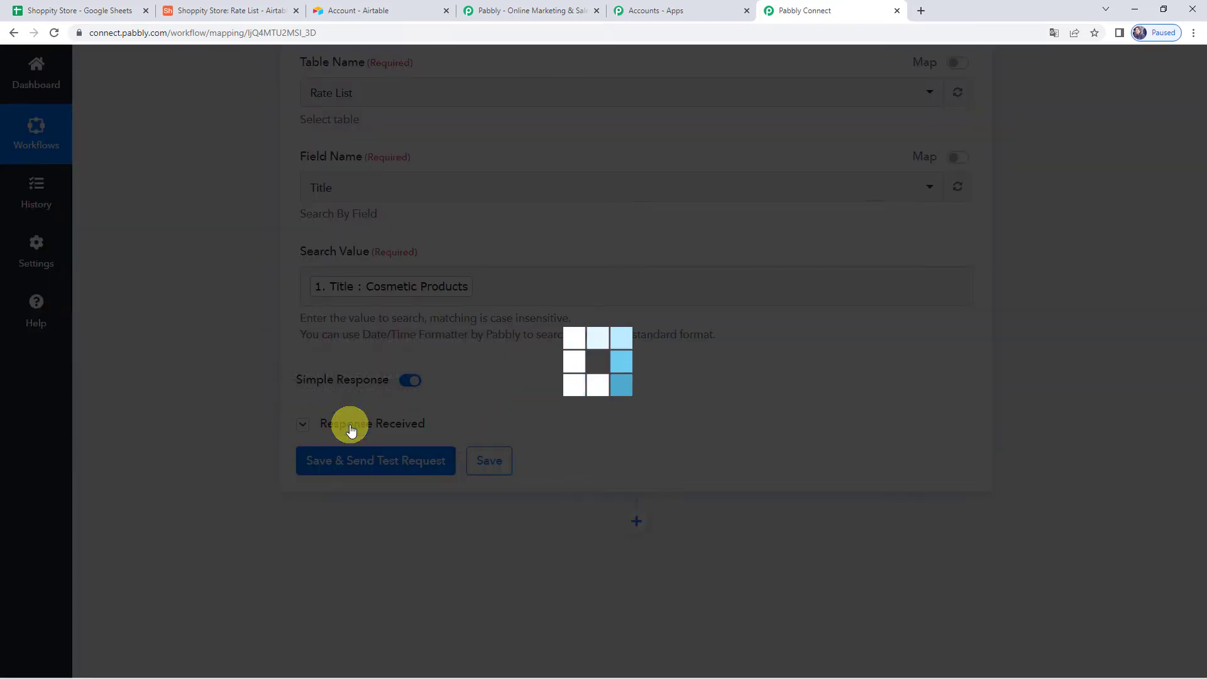
{"action": "scroll", "coordinate": [247, 439], "scroll_direction": "down", "scroll_amount": 4}
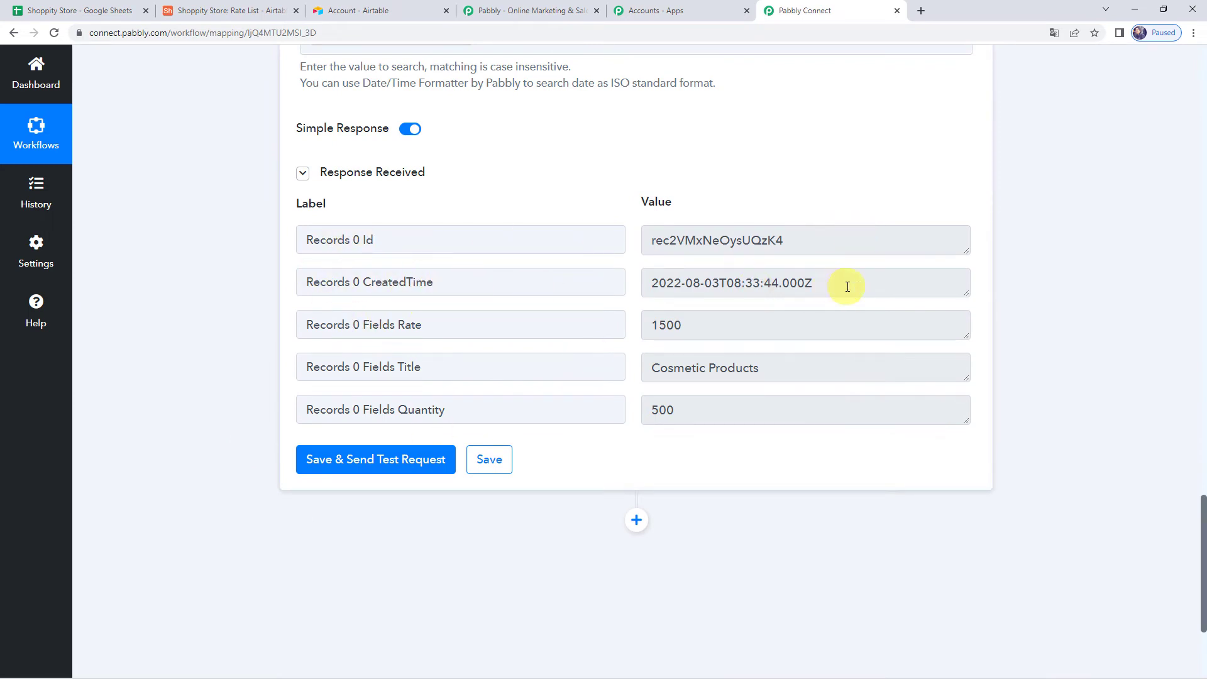
{"action": "left_click_drag", "start_coordinate": [848, 286], "coordinate": [574, 281]}
{"action": "left_click", "coordinate": [431, 323]}
{"action": "left_click", "coordinate": [748, 320]}
{"action": "left_click", "coordinate": [773, 366]}
{"action": "left_click", "coordinate": [730, 407]}
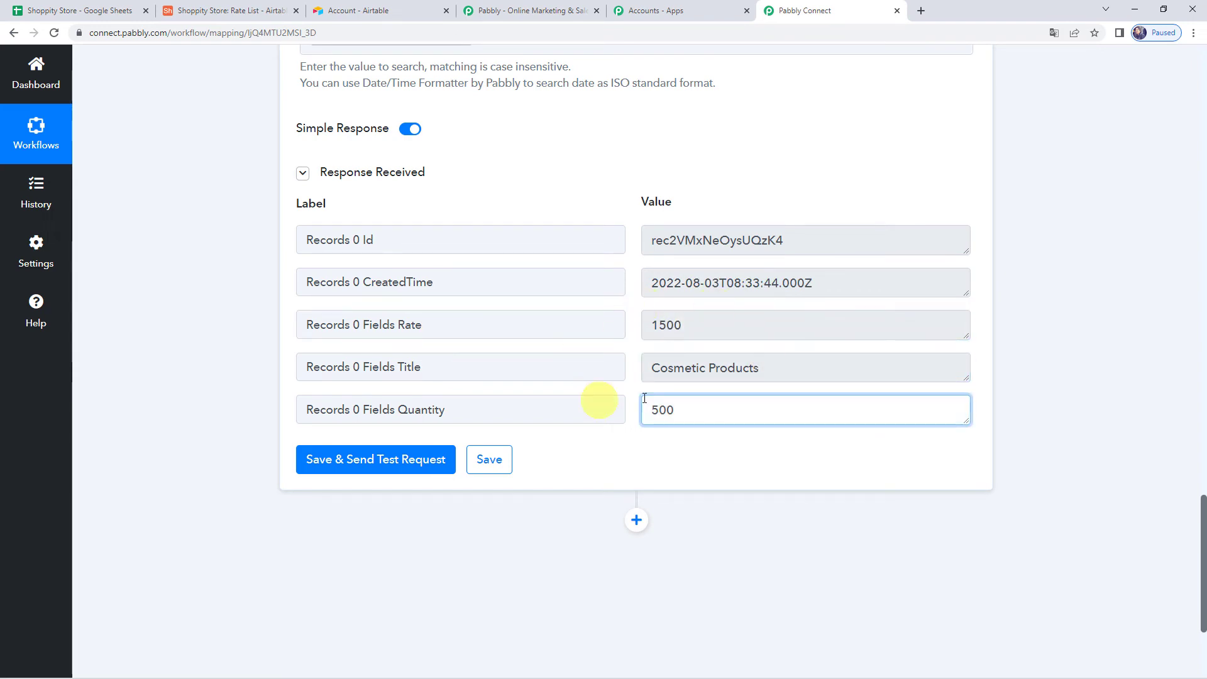
Step: Add another action step after the record search, using Airtable with the Update Record event
{"action": "scroll", "coordinate": [678, 342], "scroll_direction": "down", "scroll_amount": 3}
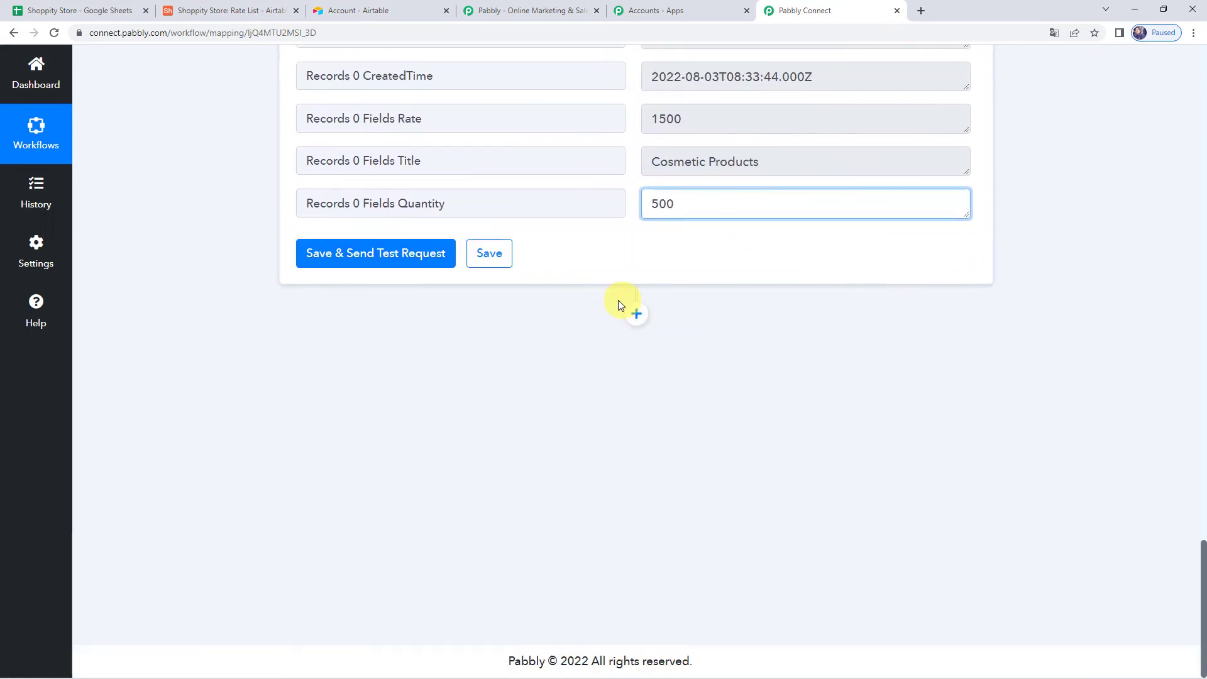
{"action": "left_click", "coordinate": [637, 313]}
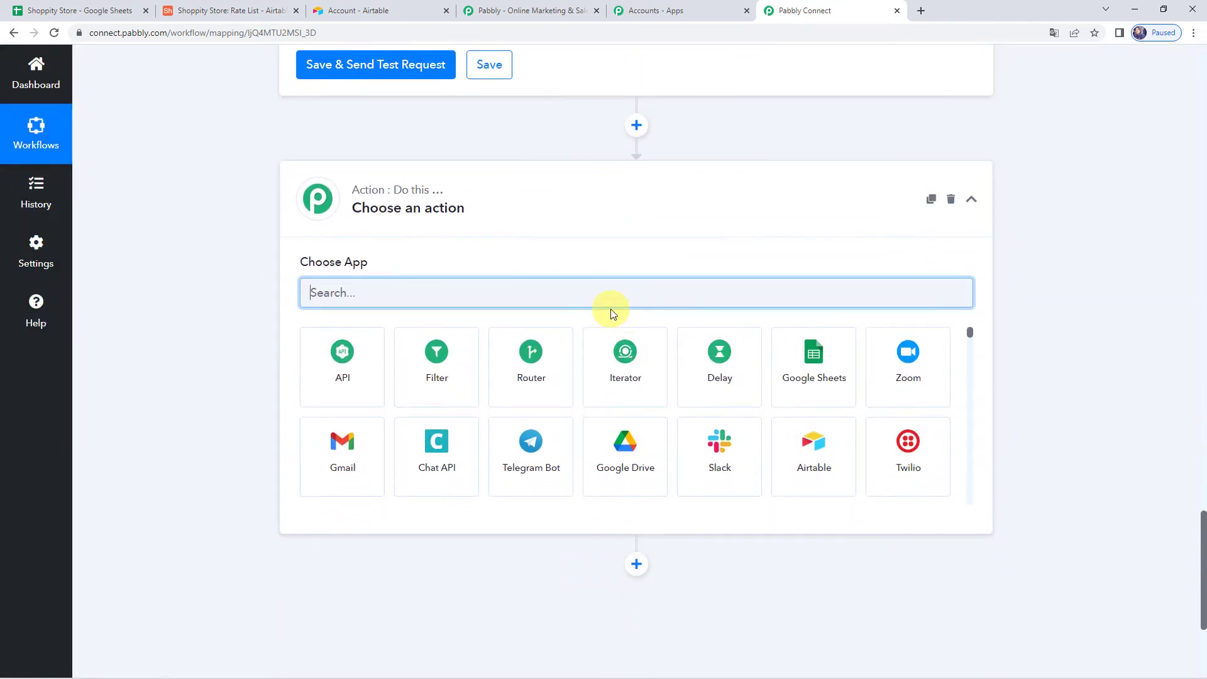
{"action": "type", "text": "ai"}
{"action": "scroll", "coordinate": [609, 312], "scroll_direction": "down", "scroll_amount": 1}
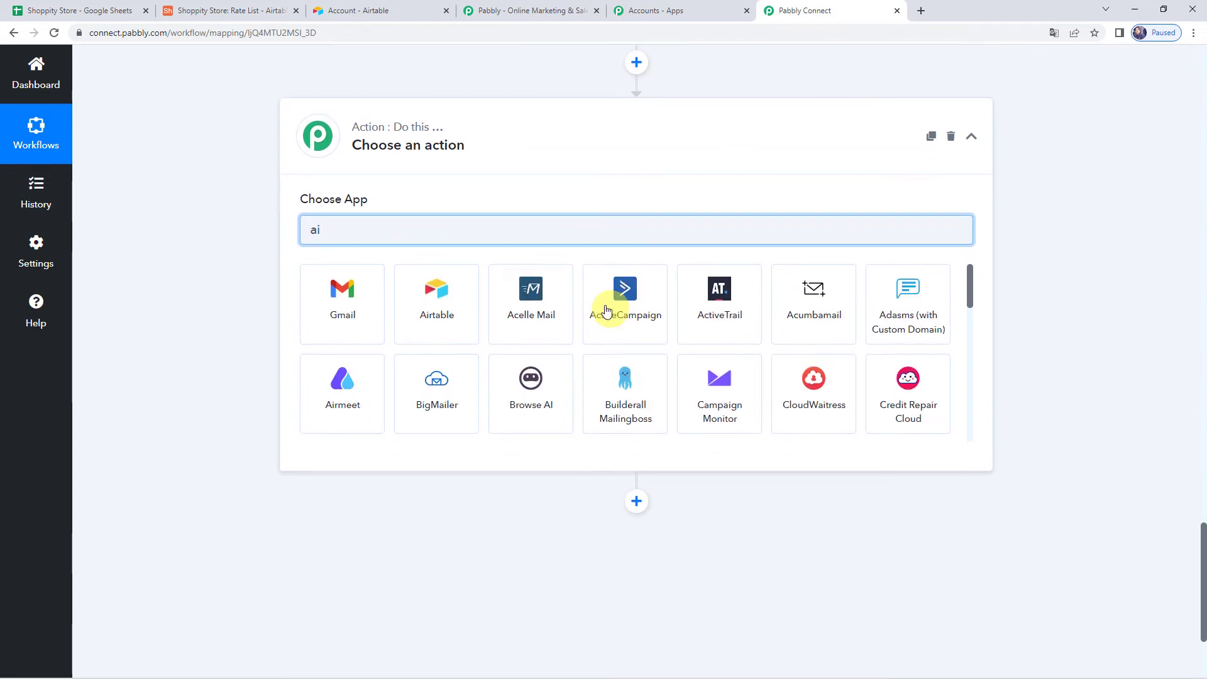
{"action": "left_click", "coordinate": [452, 311]}
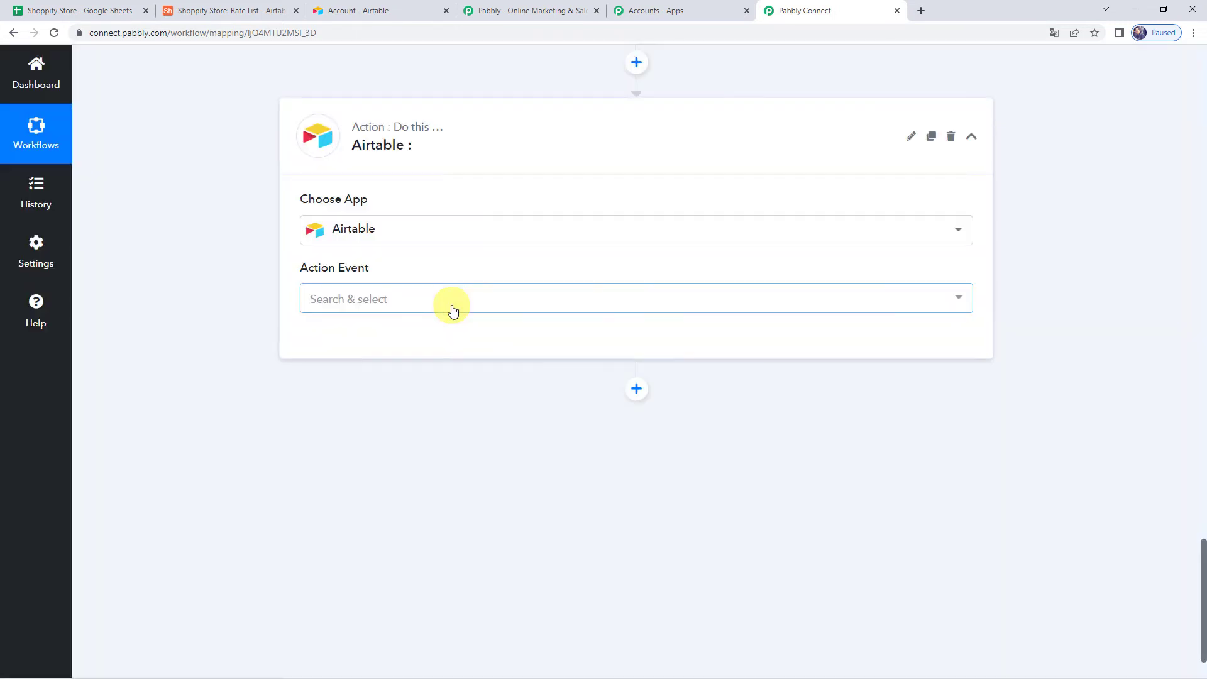
{"action": "left_click", "coordinate": [353, 302]}
{"action": "left_click", "coordinate": [339, 415]}
Step: Connect the Update Record action through the existing connection Airtable #113 and save it
{"action": "left_click", "coordinate": [349, 357]}
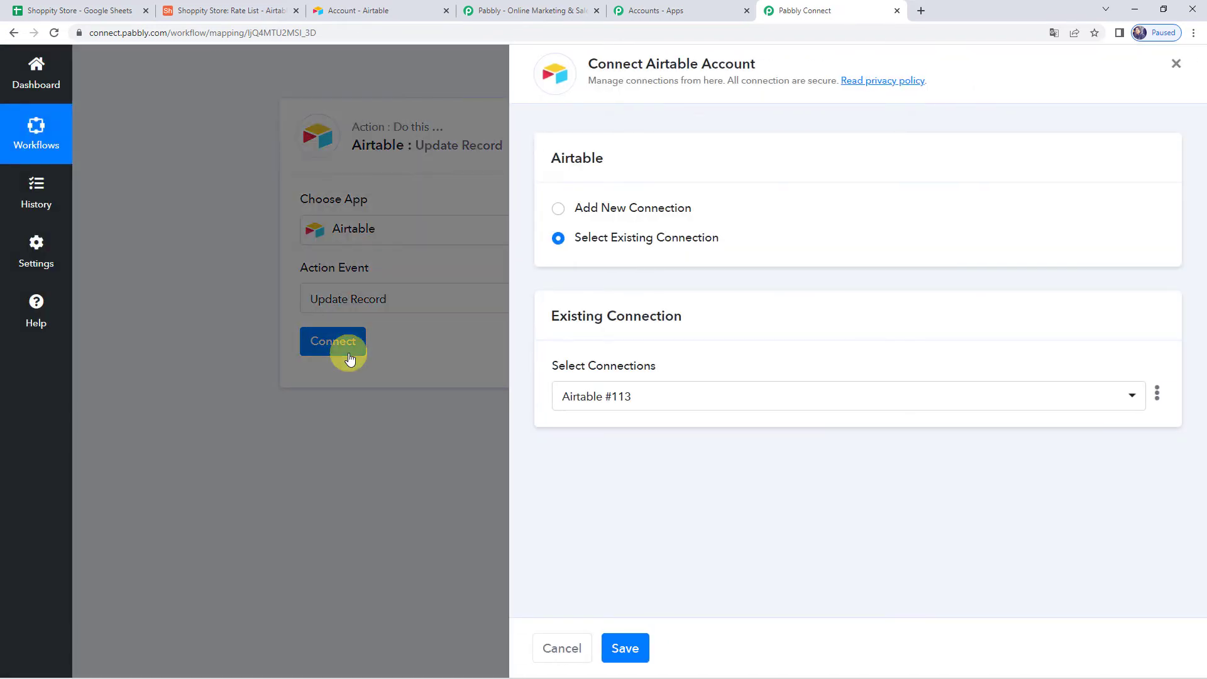
{"action": "left_click", "coordinate": [581, 240]}
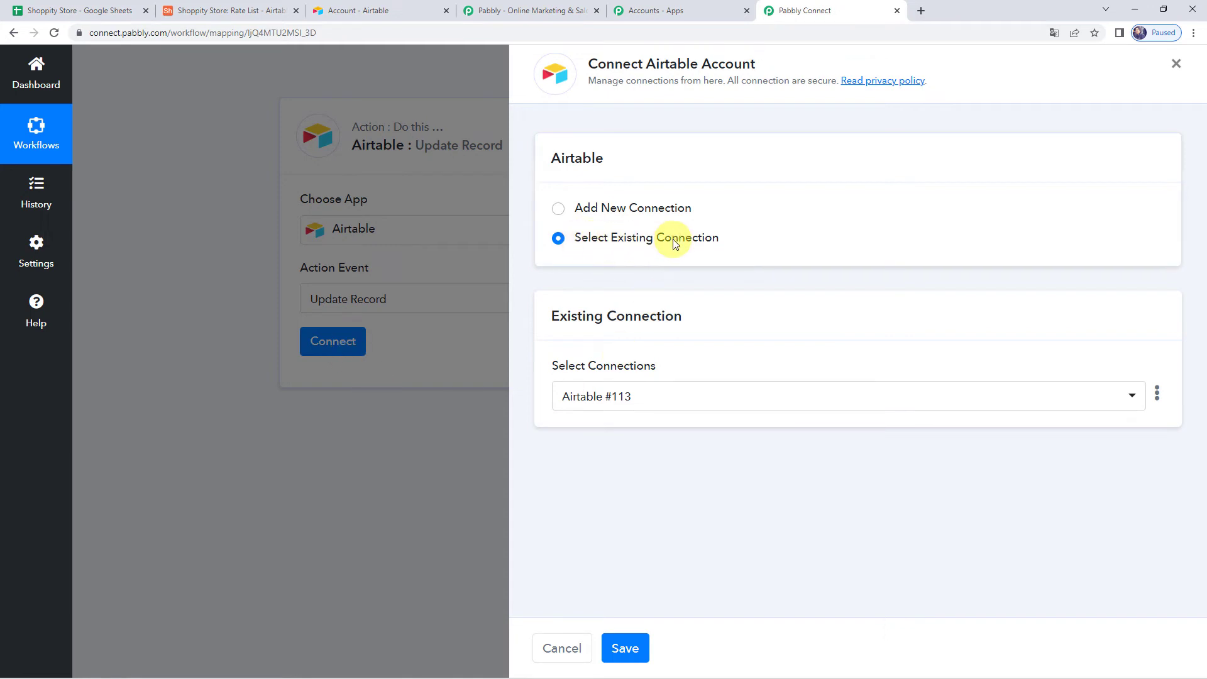
{"action": "left_click", "coordinate": [631, 651]}
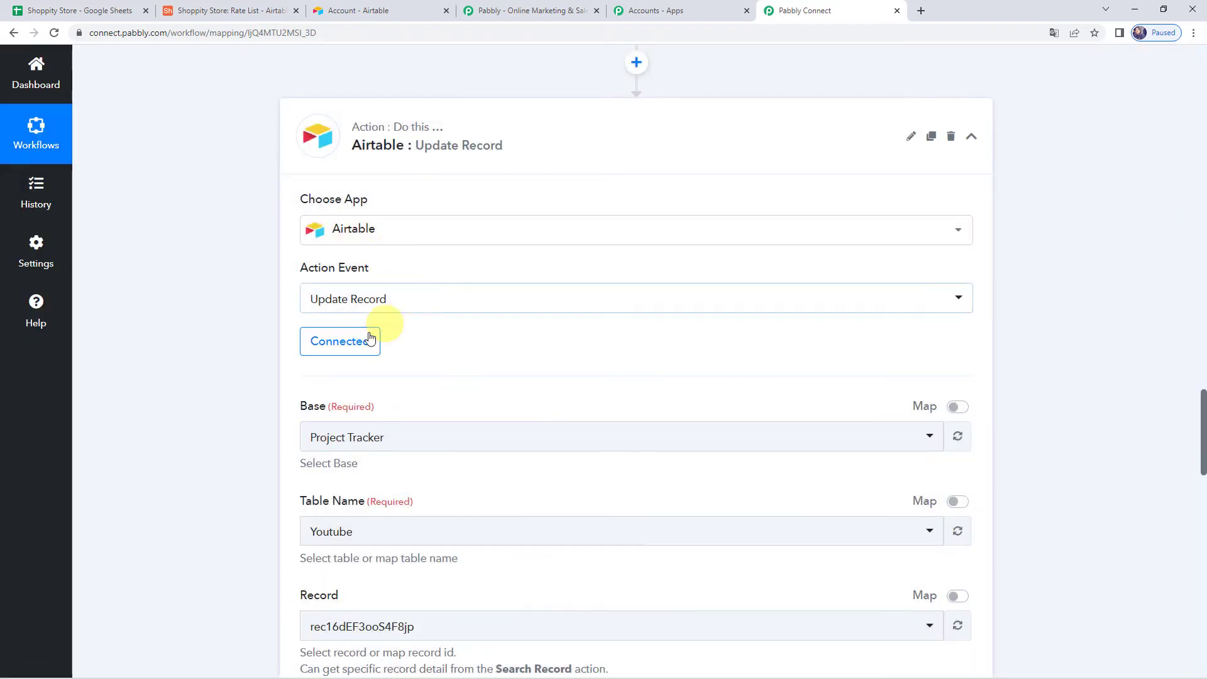
Step: Set the Update Record action's base to Shoppity Store with Rate List as its table
{"action": "scroll", "coordinate": [352, 333], "scroll_direction": "down", "scroll_amount": 2}
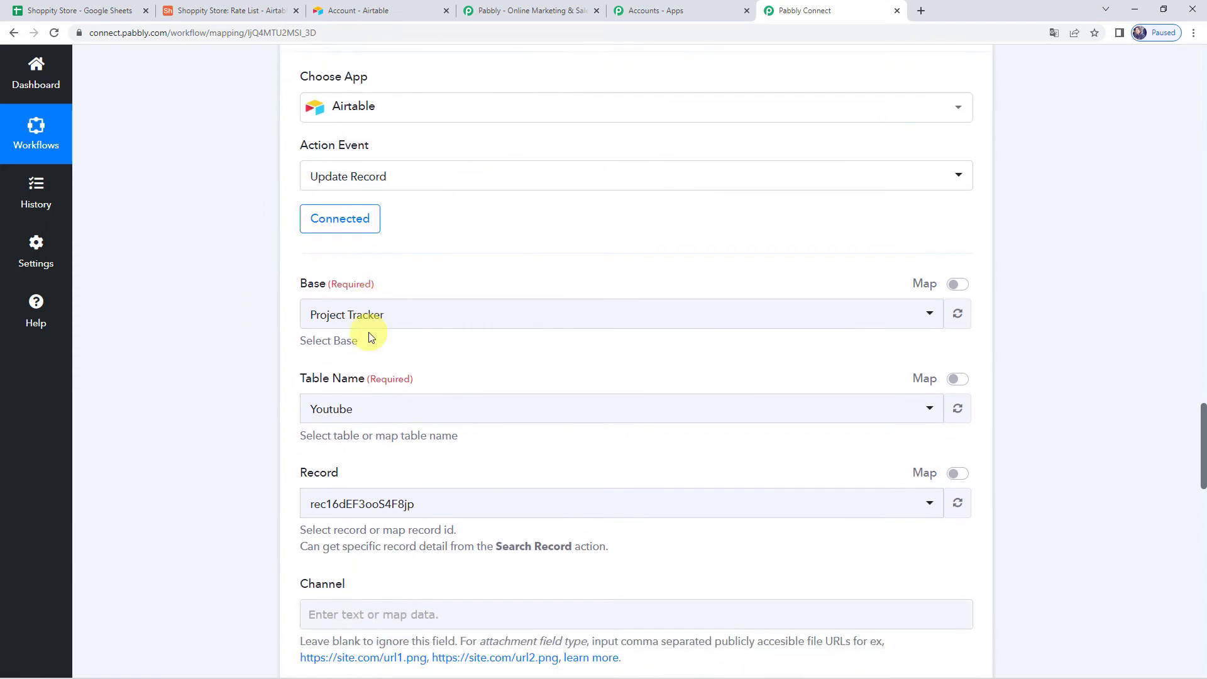
{"action": "left_click", "coordinate": [344, 313]}
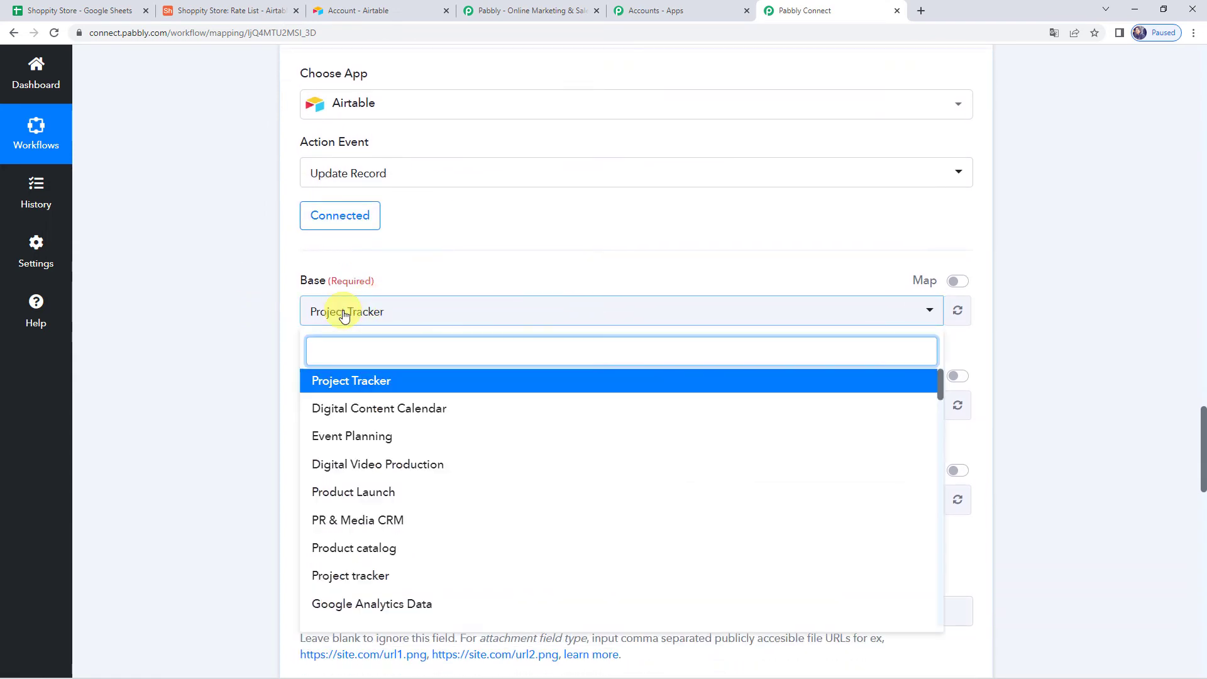
{"action": "type", "text": "sho"}
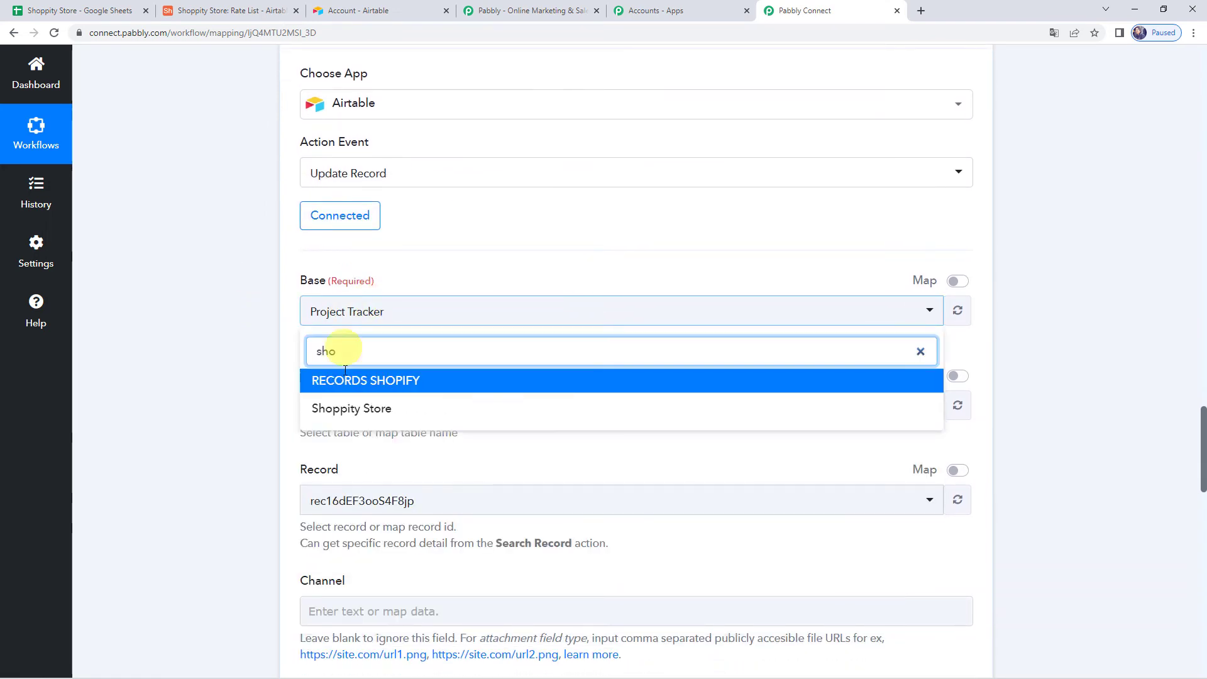
{"action": "left_click", "coordinate": [345, 409]}
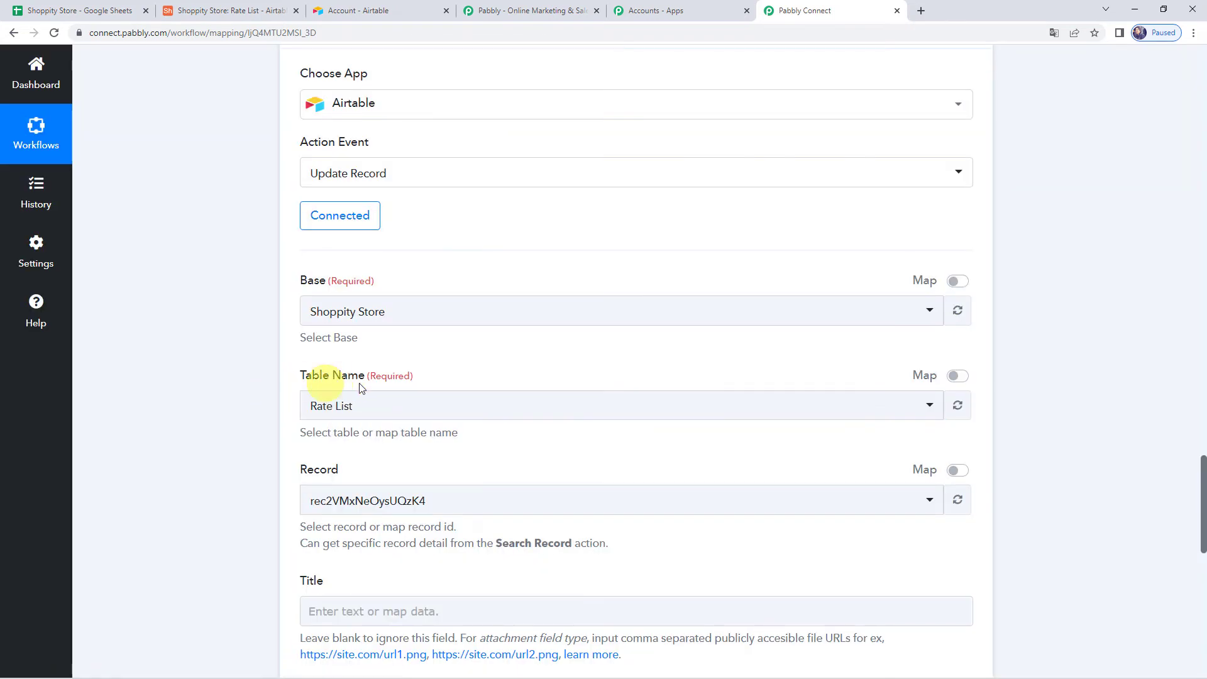
{"action": "left_click", "coordinate": [340, 409]}
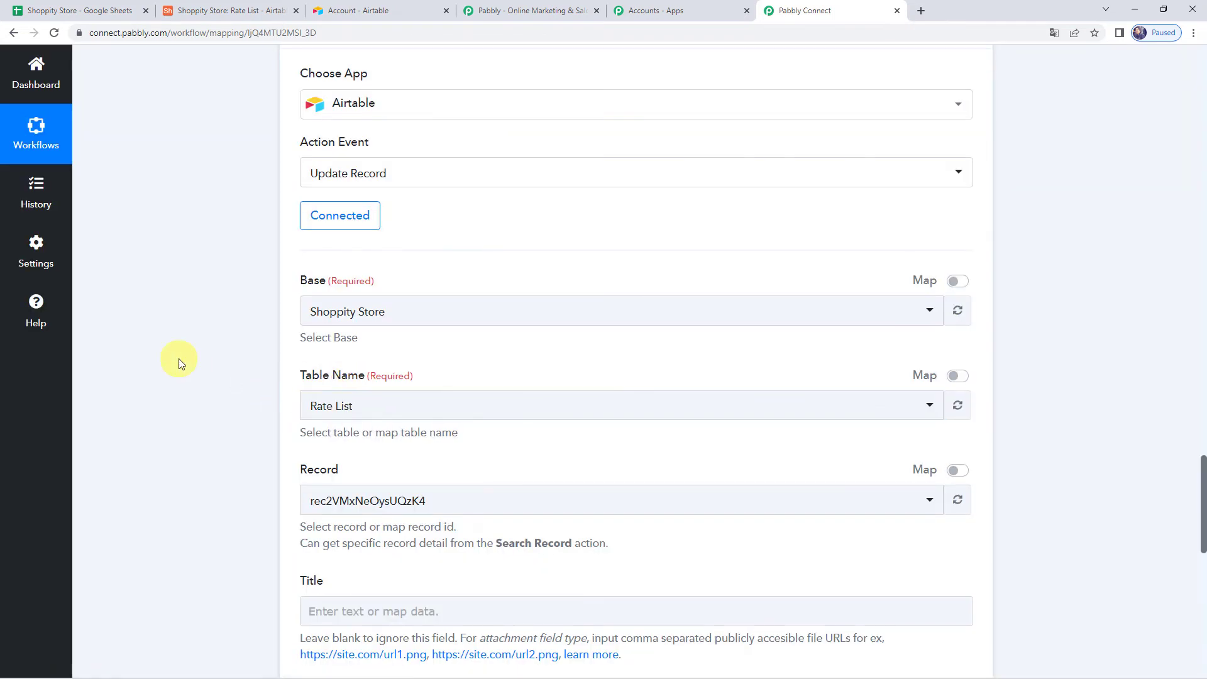
{"action": "scroll", "coordinate": [178, 358], "scroll_direction": "down", "scroll_amount": 3}
{"action": "key", "text": "Tab"}
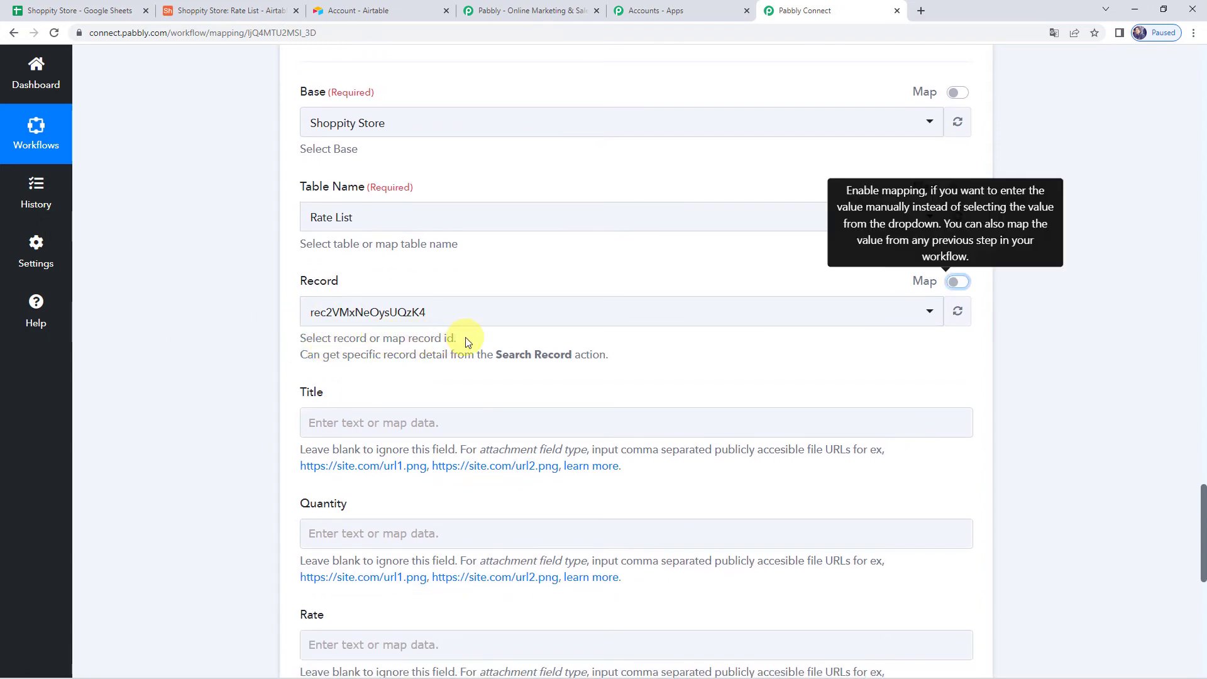
Step: Map the Update Record action's Record field to the Records 0 Id value from the Search Record step
{"action": "left_click", "coordinate": [957, 283]}
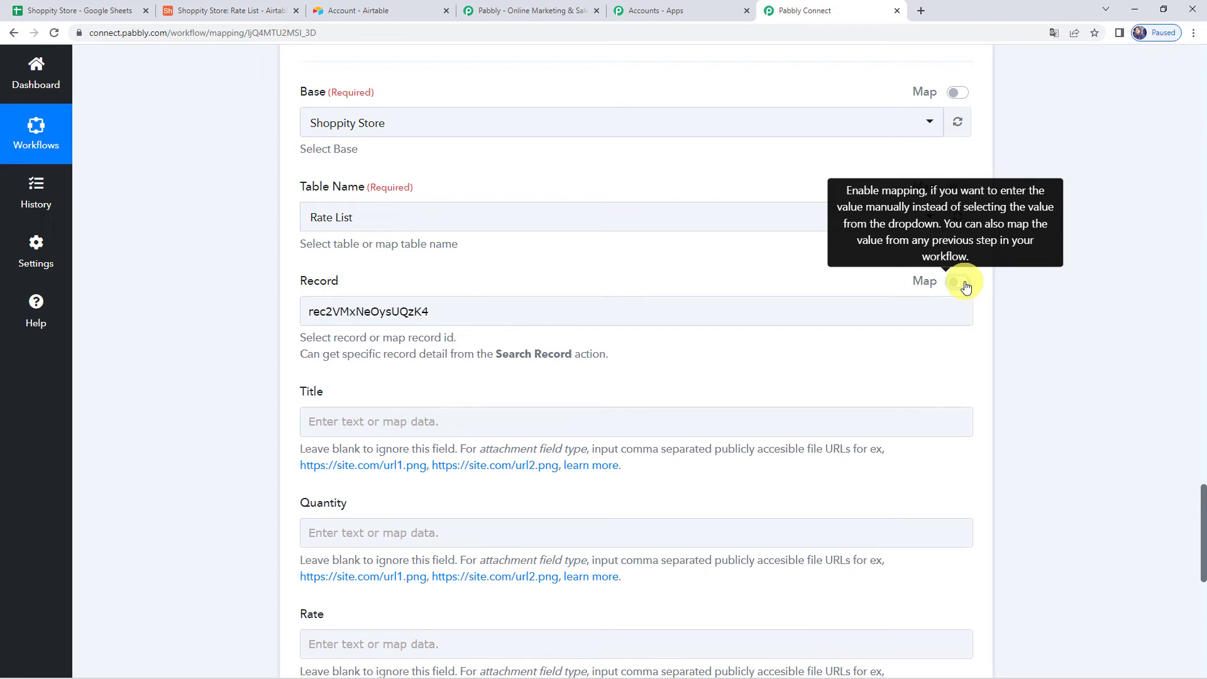
{"action": "left_click", "coordinate": [961, 284]}
{"action": "left_click", "coordinate": [550, 308]}
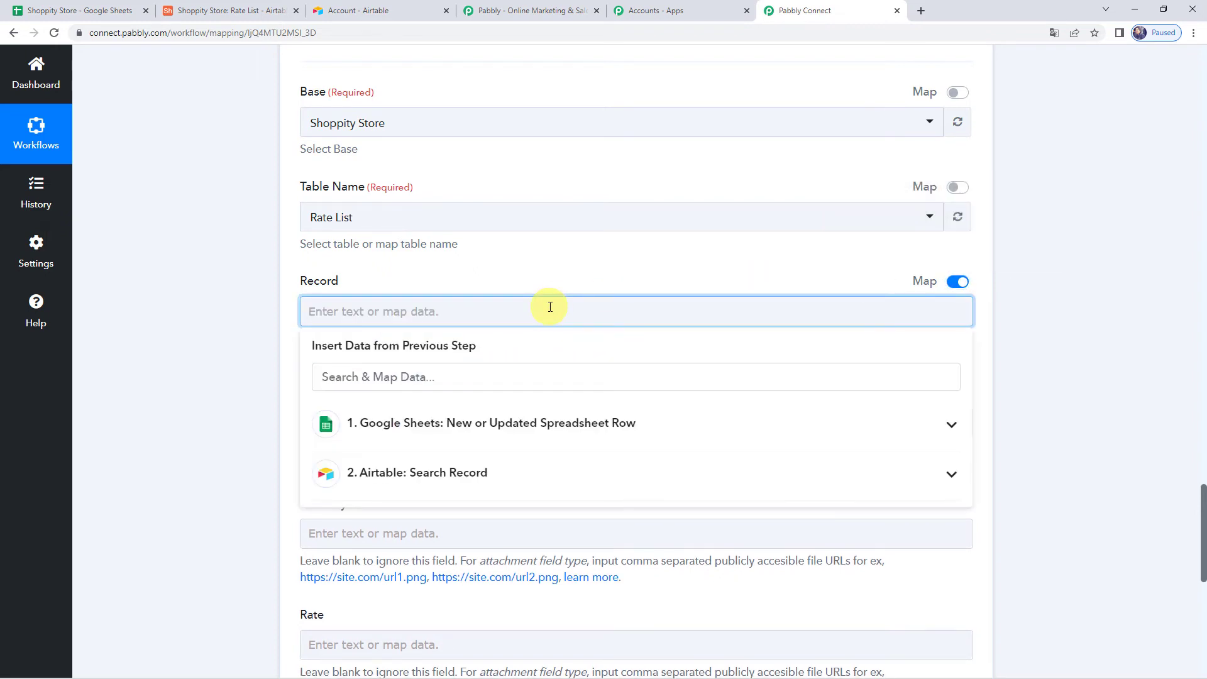
{"action": "left_click", "coordinate": [418, 473]}
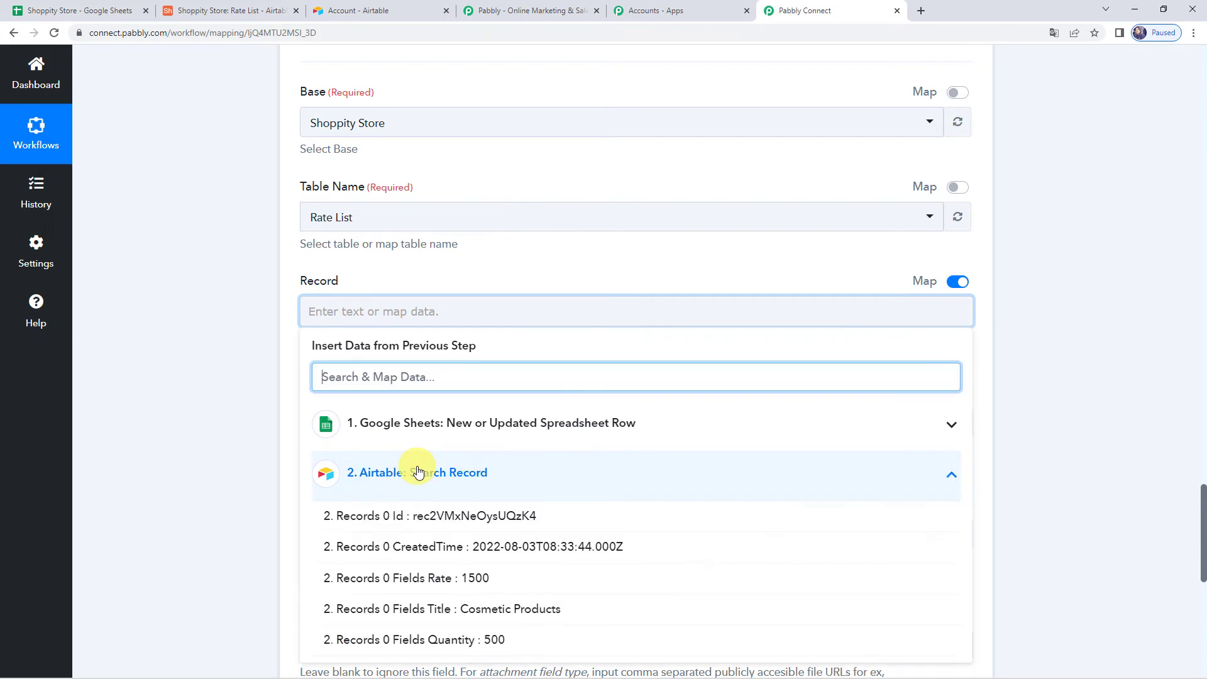
{"action": "left_click", "coordinate": [433, 519]}
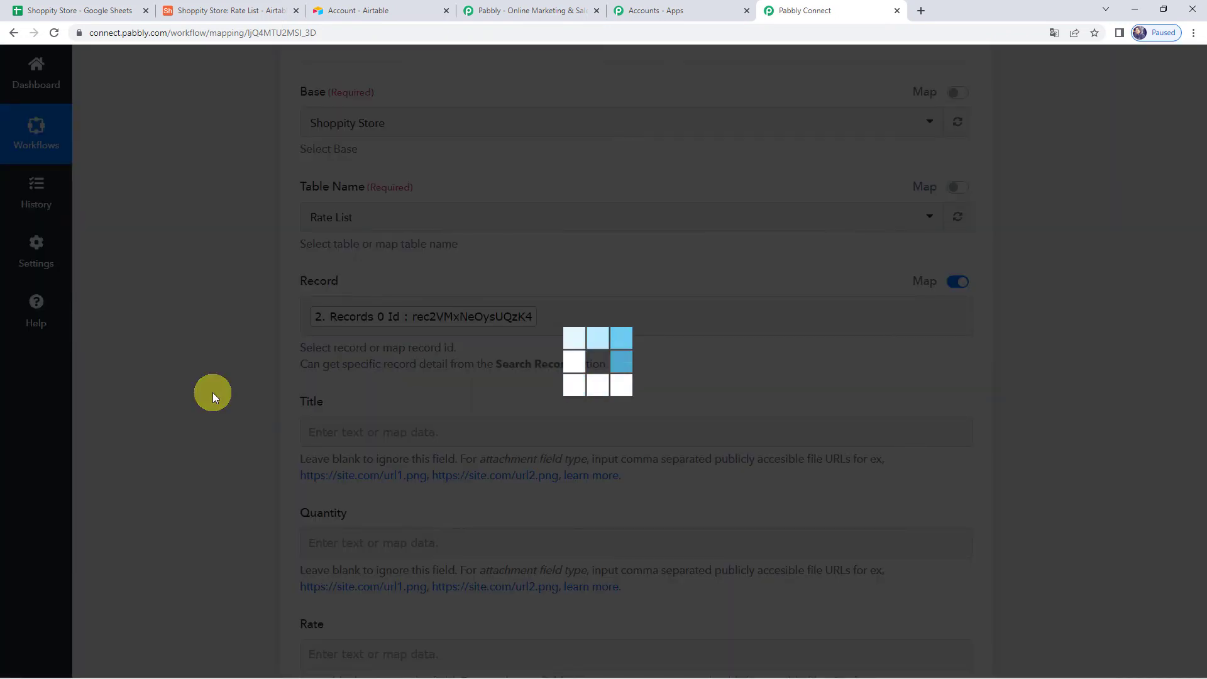
Step: Map the Title field of the Update Record action to the Title from the Google Sheets trigger
{"action": "scroll", "coordinate": [330, 367], "scroll_direction": "down", "scroll_amount": 2}
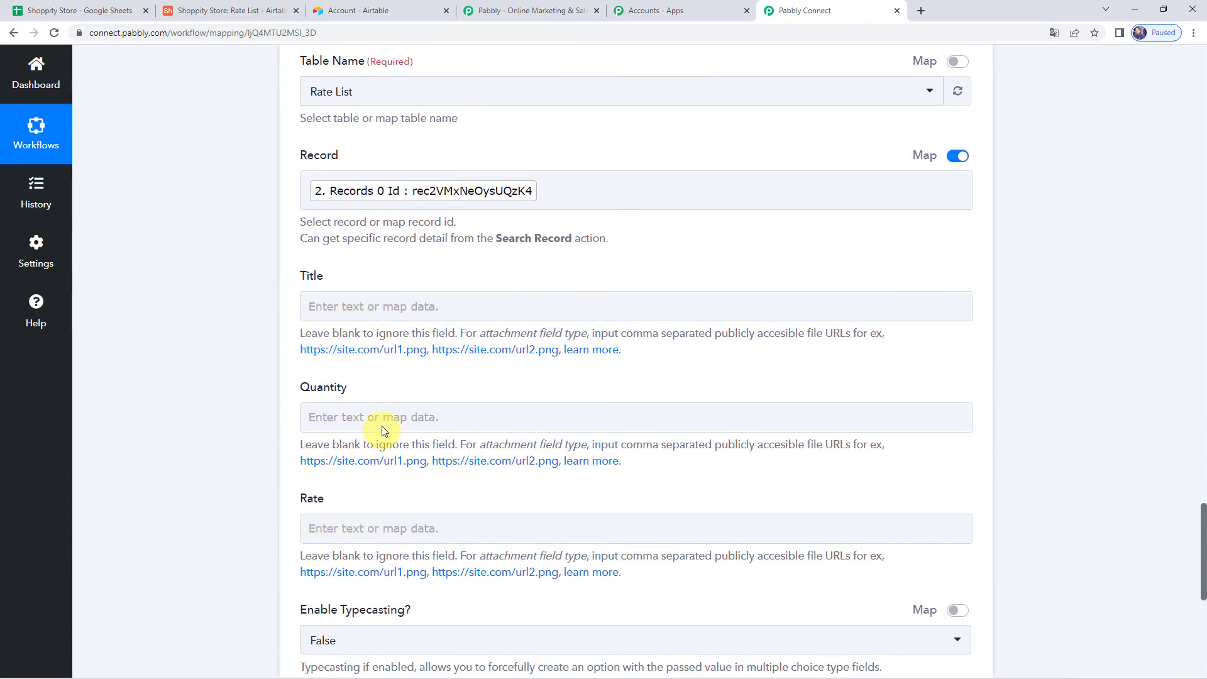
{"action": "left_click", "coordinate": [339, 305]}
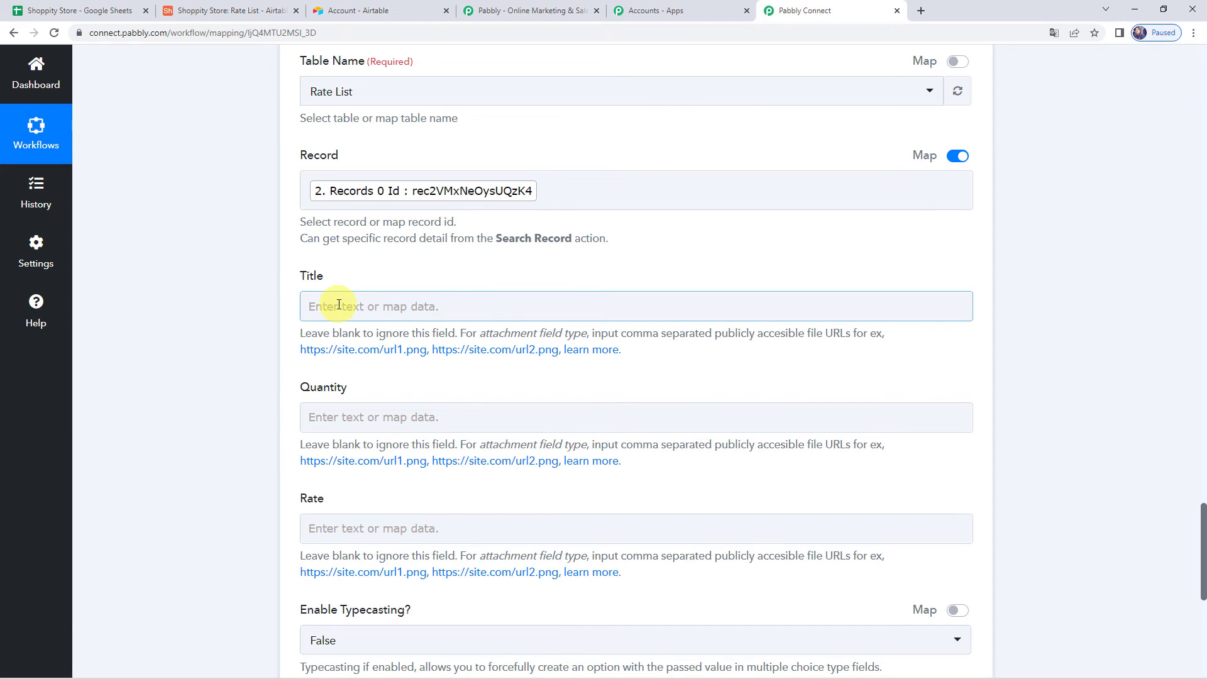
{"action": "left_click", "coordinate": [339, 305]}
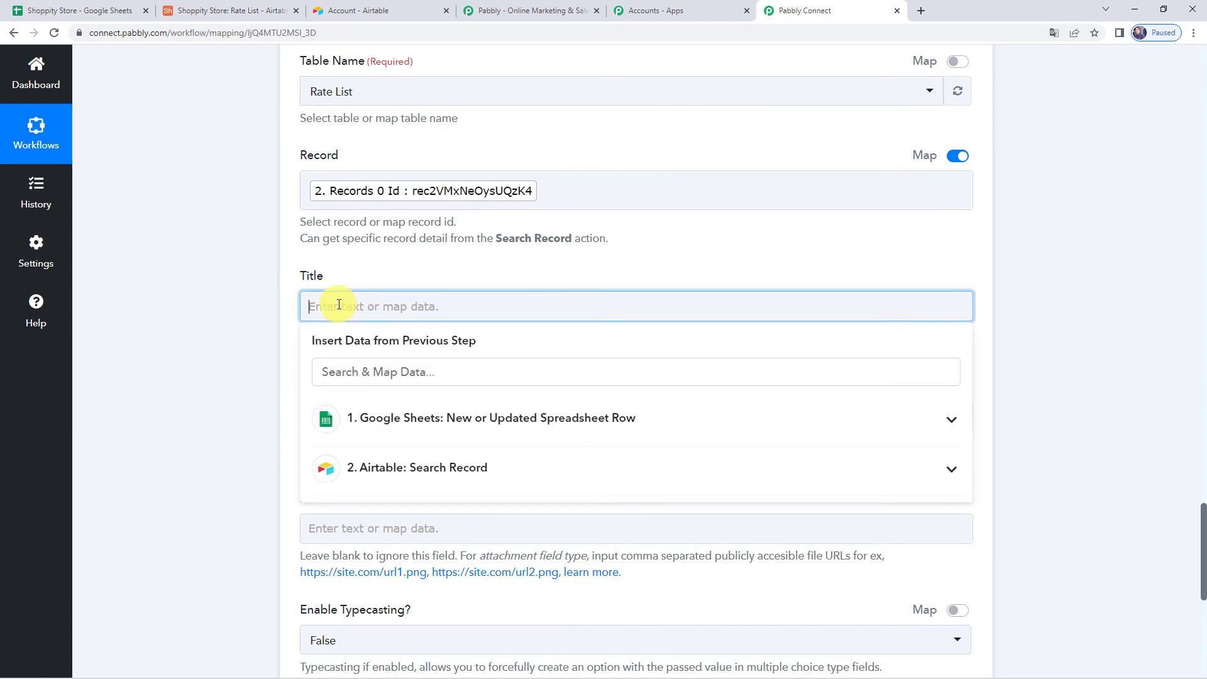
{"action": "left_click", "coordinate": [418, 433]}
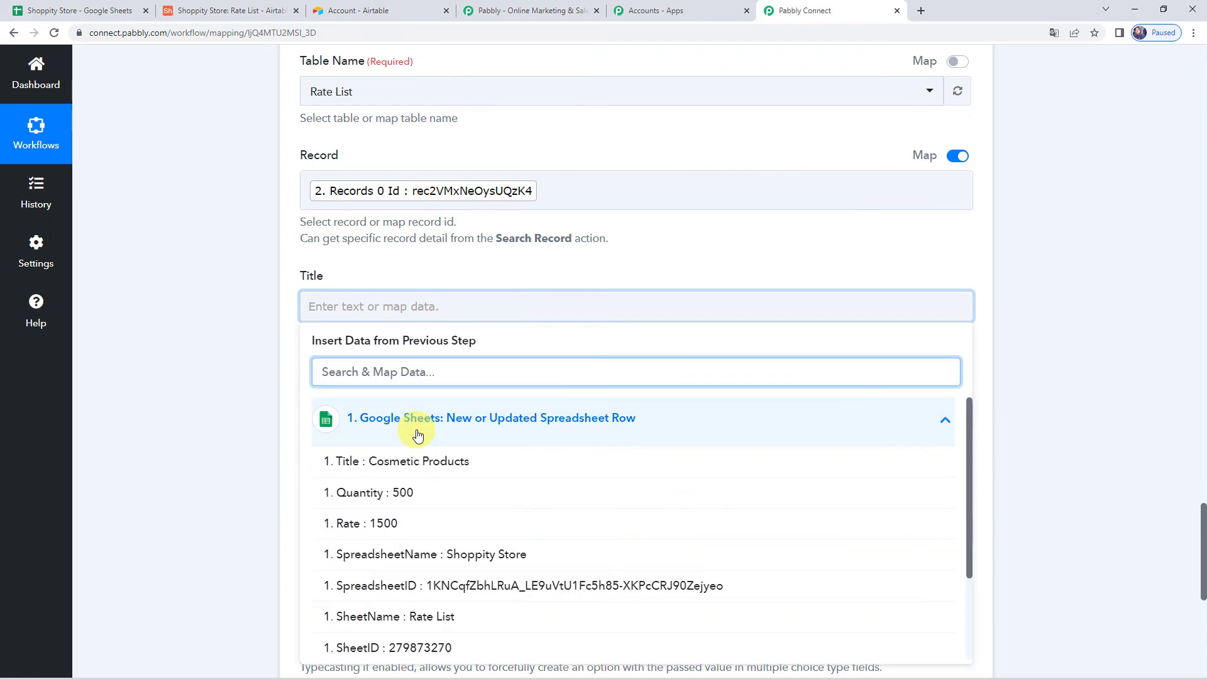
{"action": "left_click", "coordinate": [363, 470]}
{"action": "left_click", "coordinate": [277, 430]}
Step: Map the Quantity field of the Update Record action to the Quantity from the Google Sheets trigger
{"action": "scroll", "coordinate": [345, 314], "scroll_direction": "down", "scroll_amount": 2}
{"action": "left_click", "coordinate": [341, 302]}
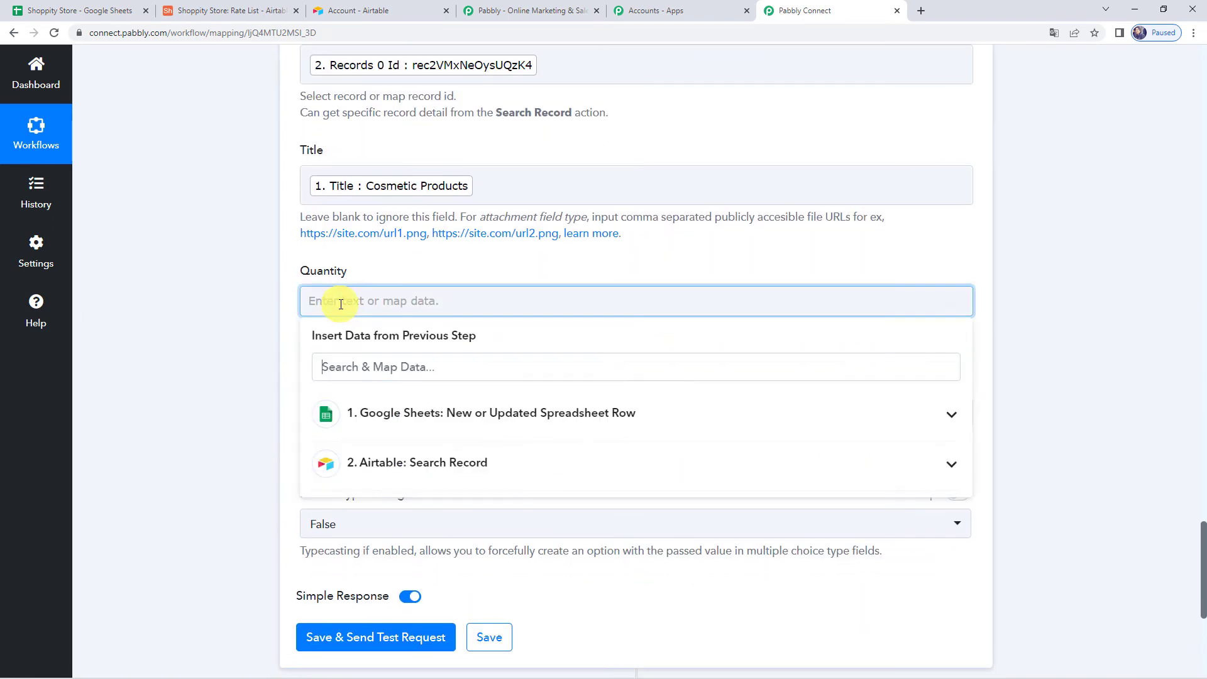
{"action": "left_click", "coordinate": [369, 417]}
{"action": "left_click", "coordinate": [352, 484]}
{"action": "left_click", "coordinate": [216, 423]}
Step: Map the Rate field of the Update Record action to the Rate from the Google Sheets trigger
{"action": "scroll", "coordinate": [215, 424], "scroll_direction": "down", "scroll_amount": 1}
{"action": "left_click", "coordinate": [313, 356]}
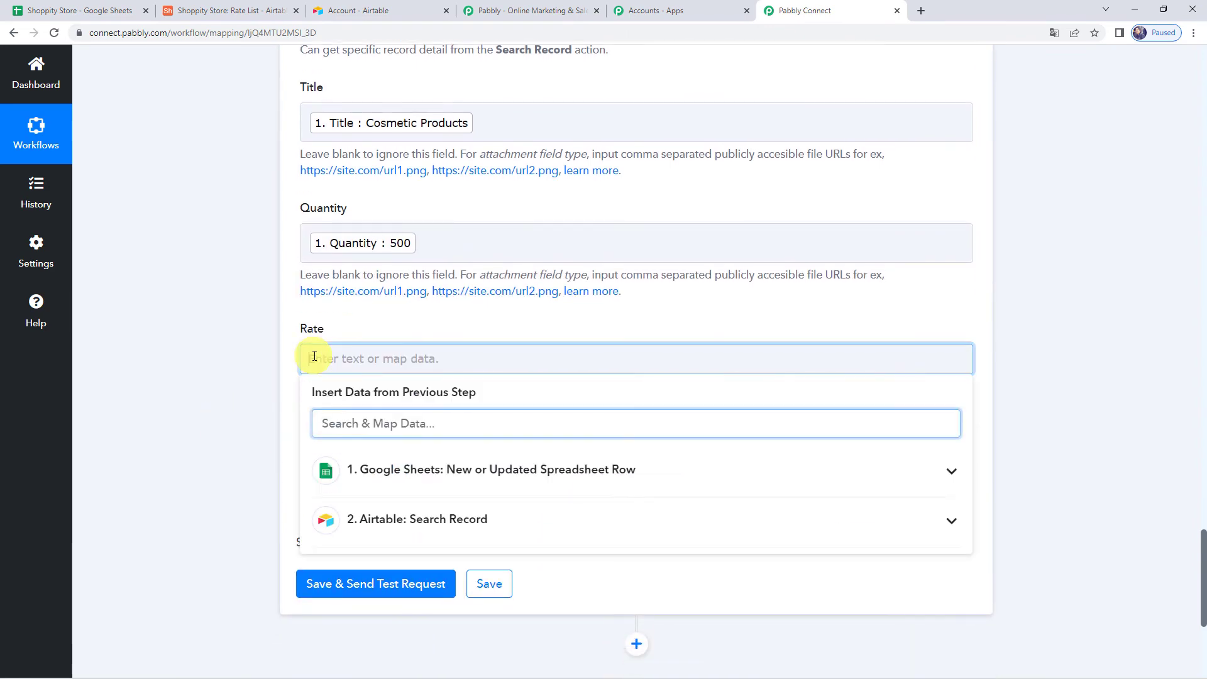
{"action": "left_click", "coordinate": [337, 469]}
{"action": "left_click", "coordinate": [339, 576]}
{"action": "left_click", "coordinate": [241, 488]}
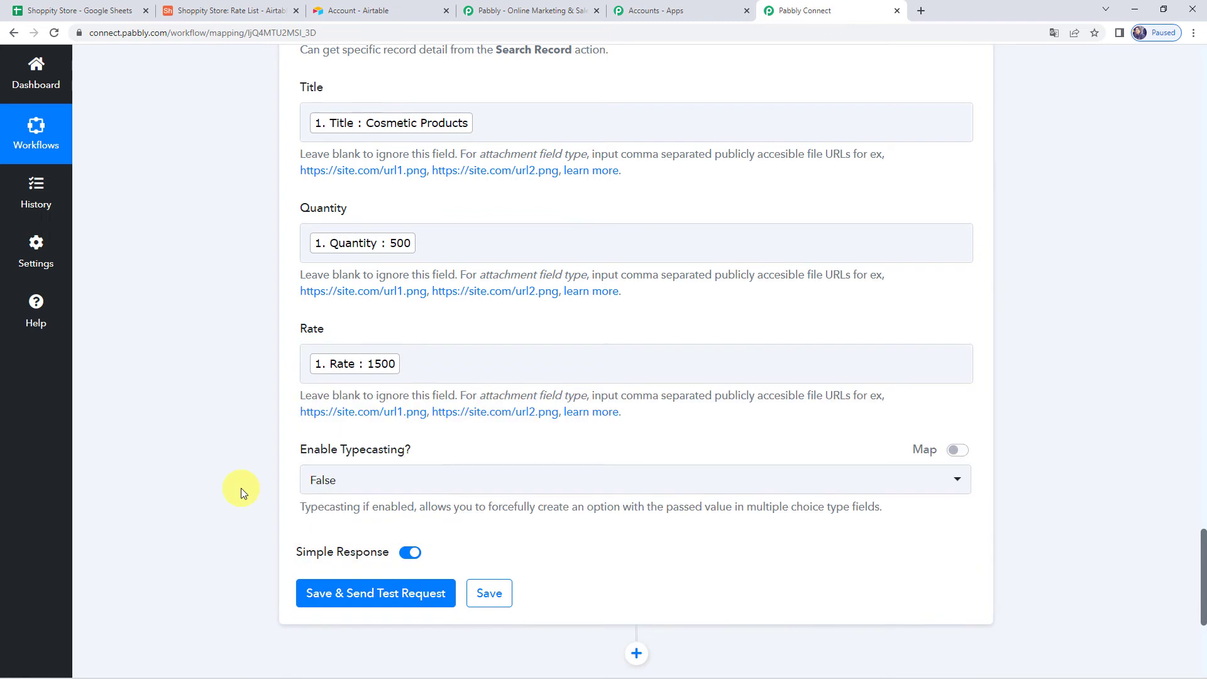
Step: Save the Update Record action with a test request and review the returned record fields
{"action": "left_click", "coordinate": [349, 596]}
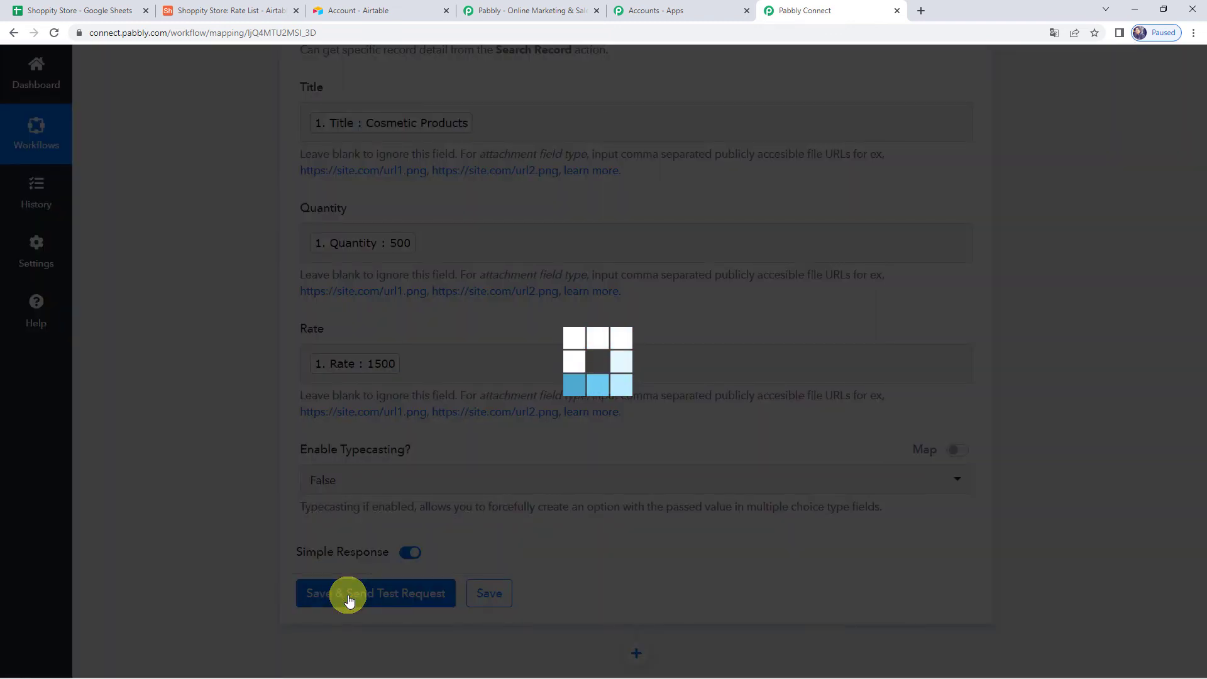
{"action": "scroll", "coordinate": [225, 307], "scroll_direction": "down", "scroll_amount": 5}
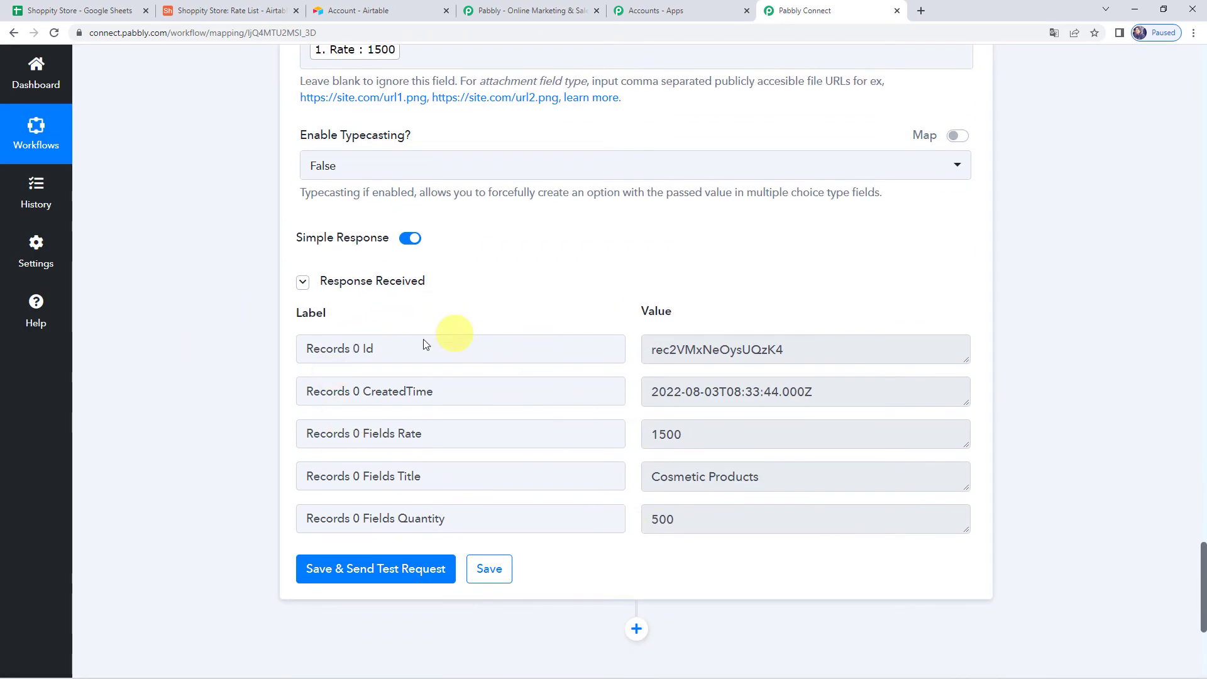
{"action": "left_click", "coordinate": [690, 516]}
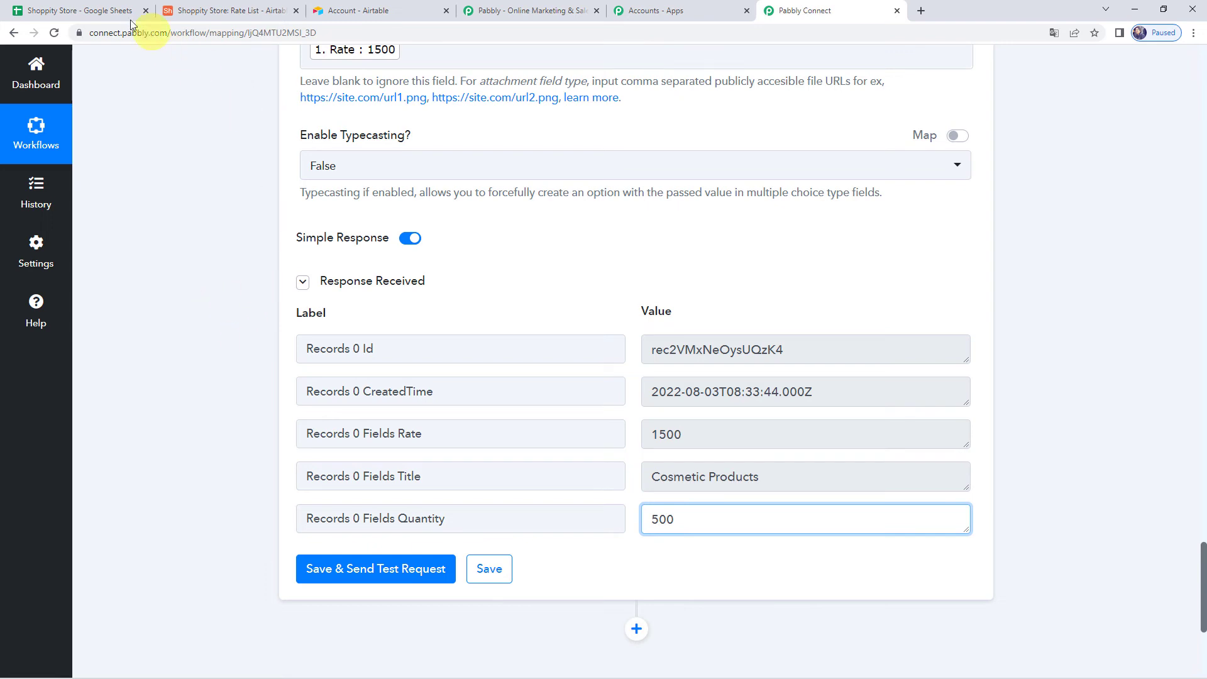
Step: In the Google Sheets rate list, set Cosmetic Products' quantity to 600 and rate to 2000, and check its record in the reloaded Airtable table
{"action": "left_click", "coordinate": [101, 12]}
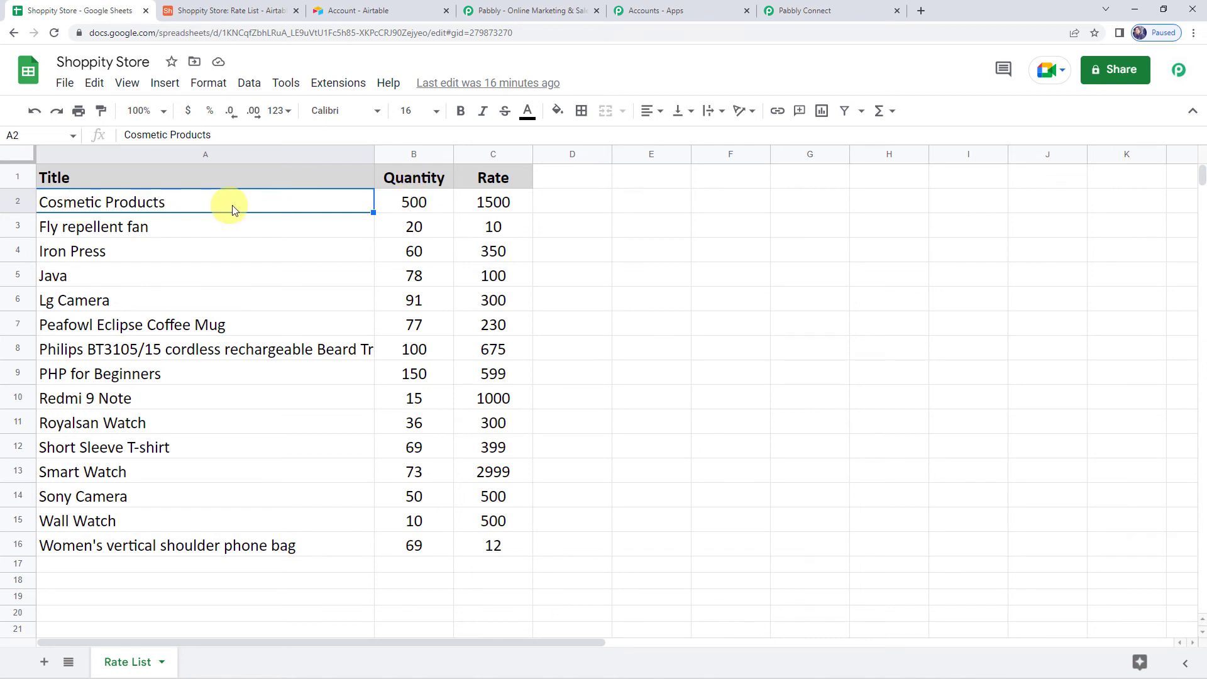
{"action": "left_click", "coordinate": [398, 209]}
{"action": "type", "text": "6"}
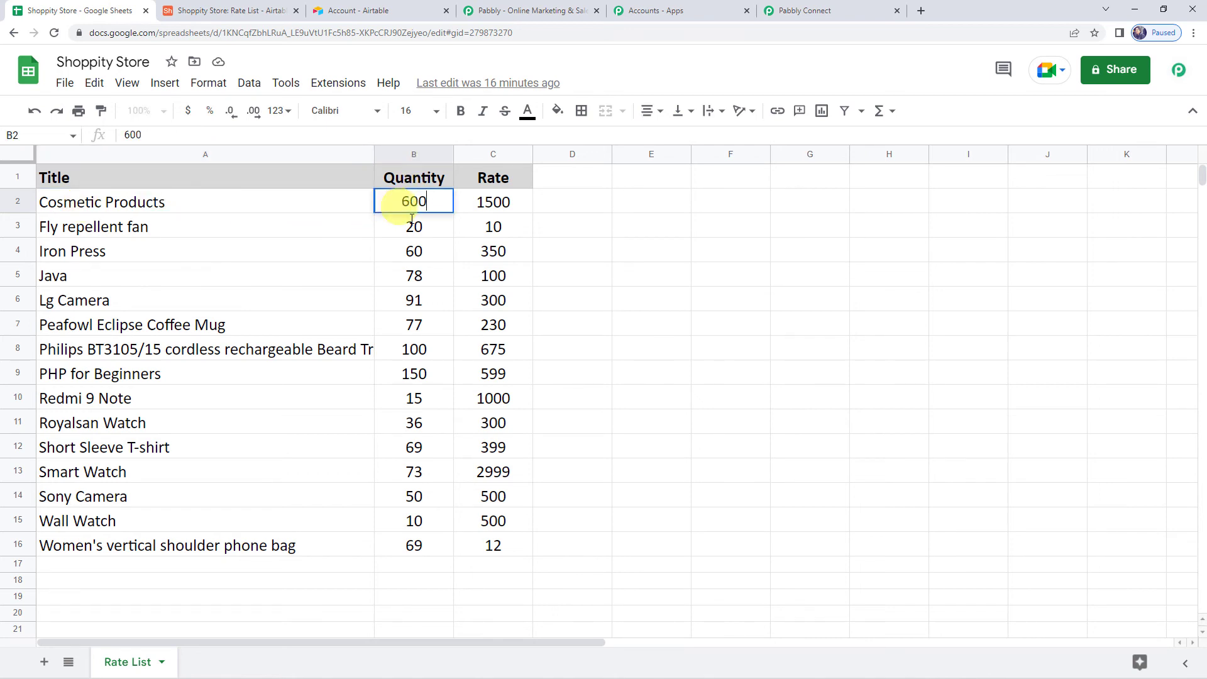
{"action": "key", "text": "Tab"}
{"action": "type", "text": "2000"}
{"action": "key", "text": "Return"}
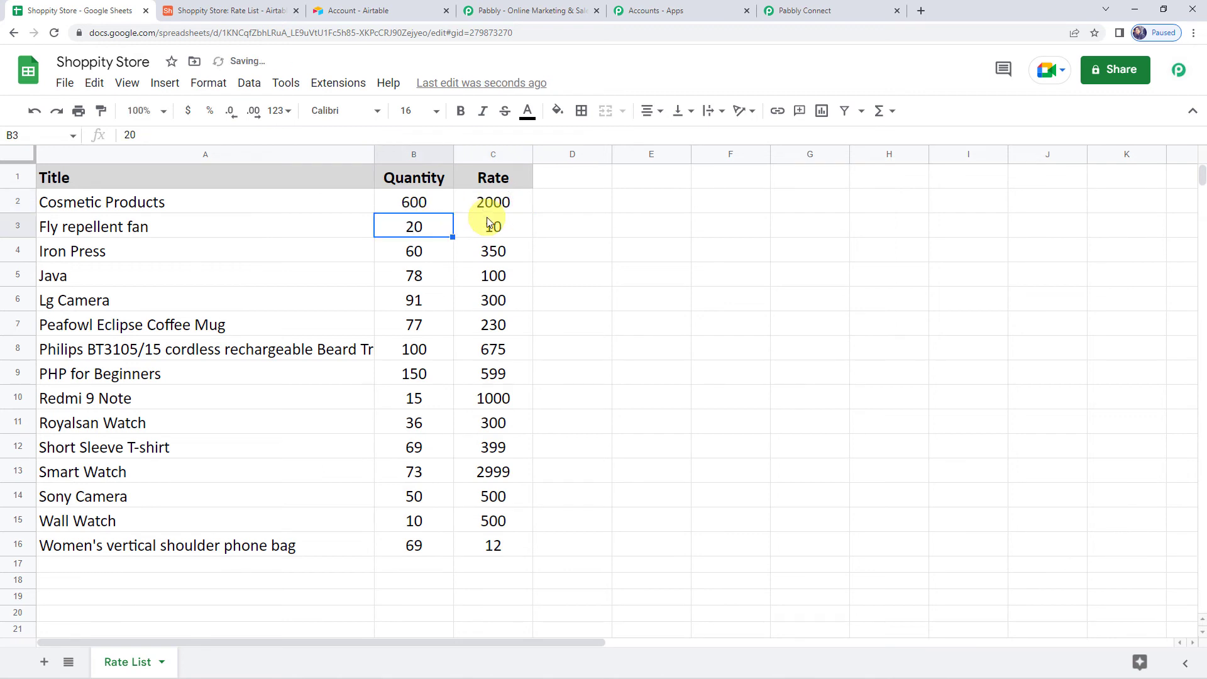
{"action": "left_click", "coordinate": [244, 5]}
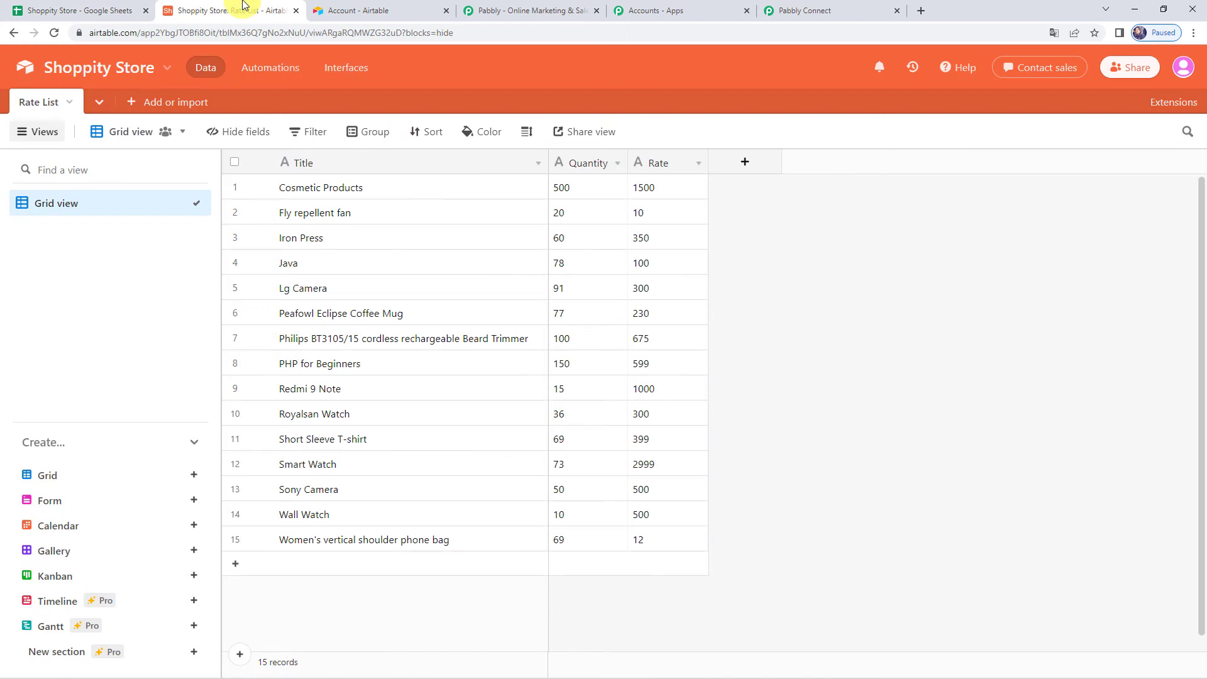
{"action": "left_click", "coordinate": [54, 33]}
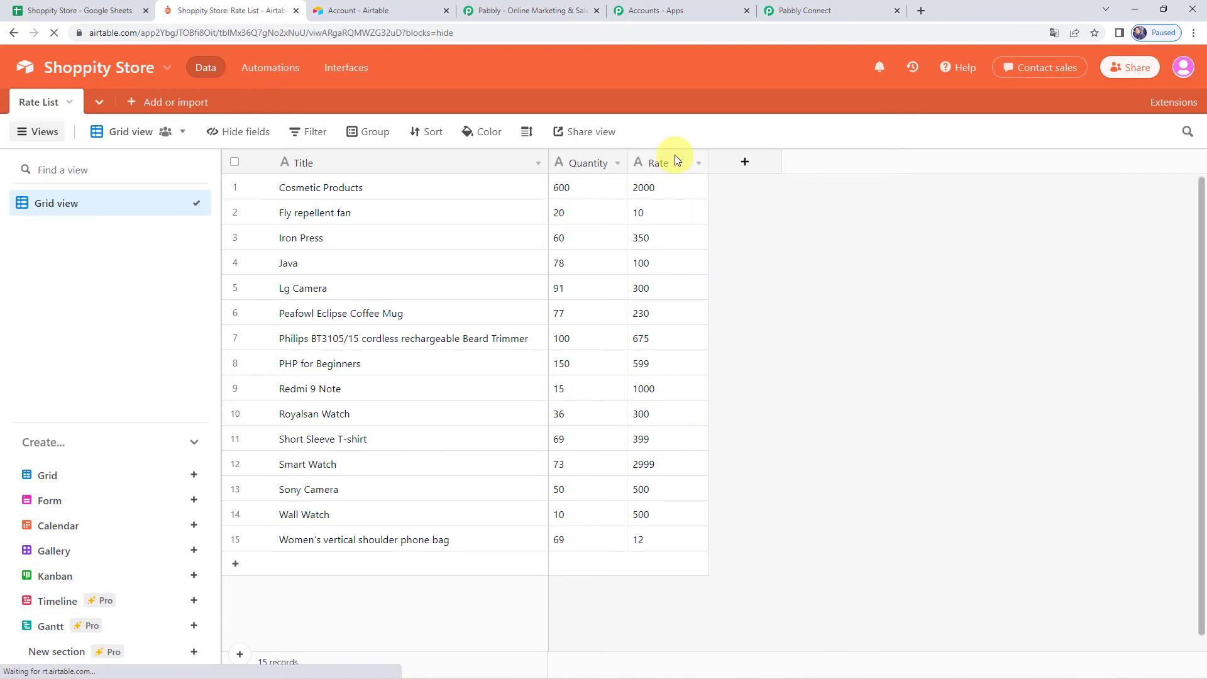
Step: Set Lg Camera's quantity to 100 and rate to 500 in the Google Sheets rate list, and check its Airtable record
{"action": "left_click", "coordinate": [34, 9]}
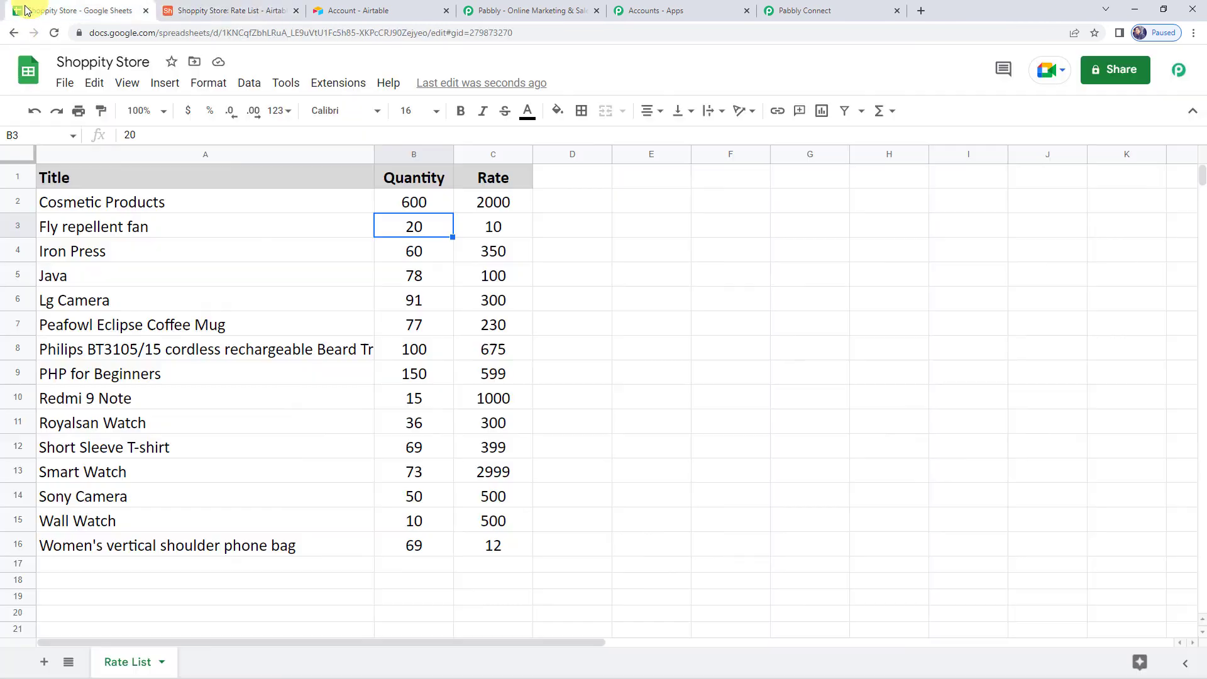
{"action": "left_click", "coordinate": [69, 300]}
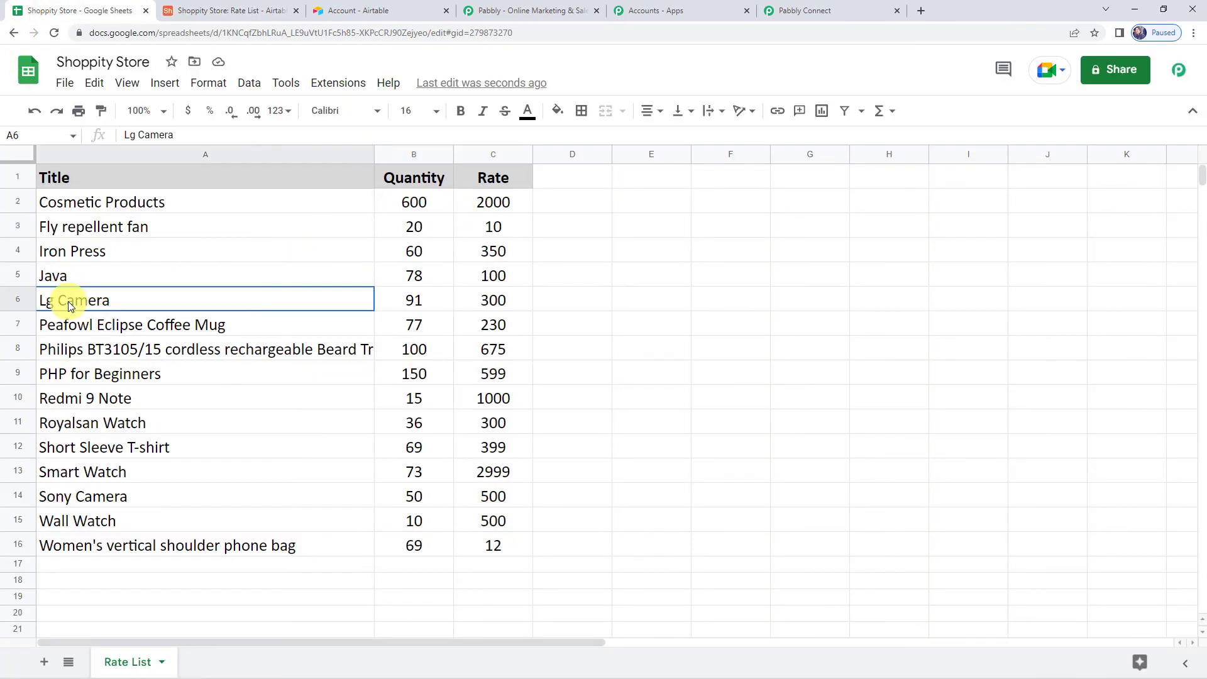
{"action": "left_click", "coordinate": [414, 307]}
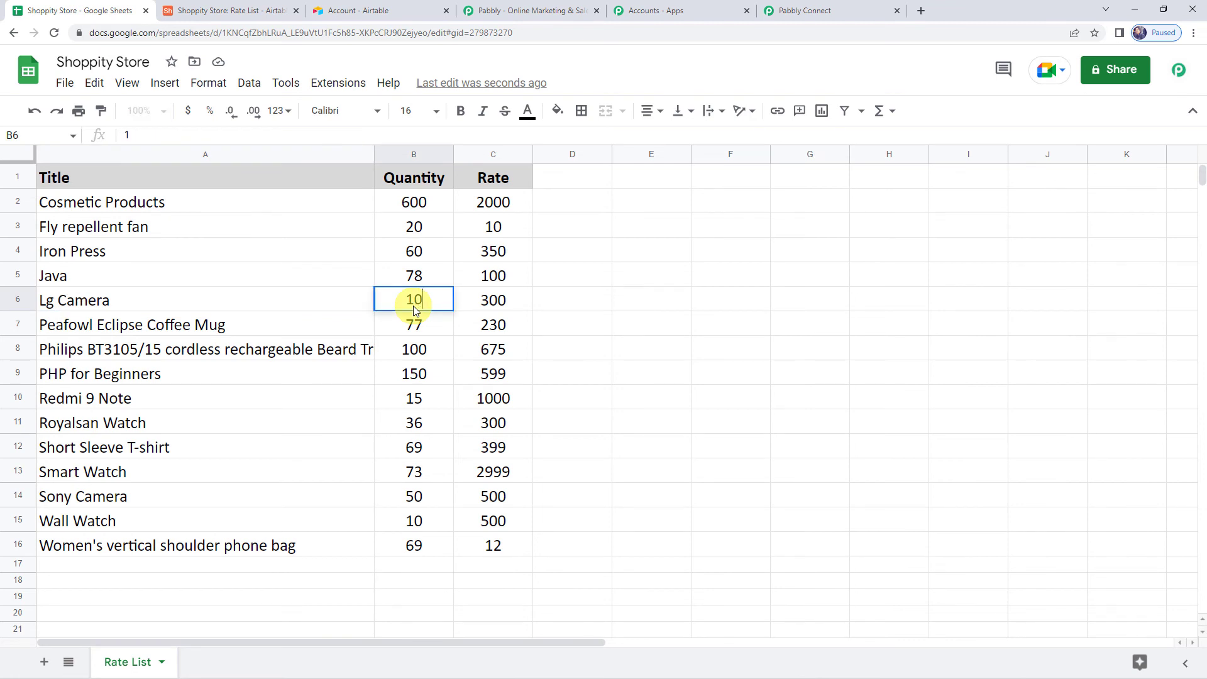
{"action": "key", "text": "Tab"}
{"action": "type", "text": "500"}
{"action": "key", "text": "Return"}
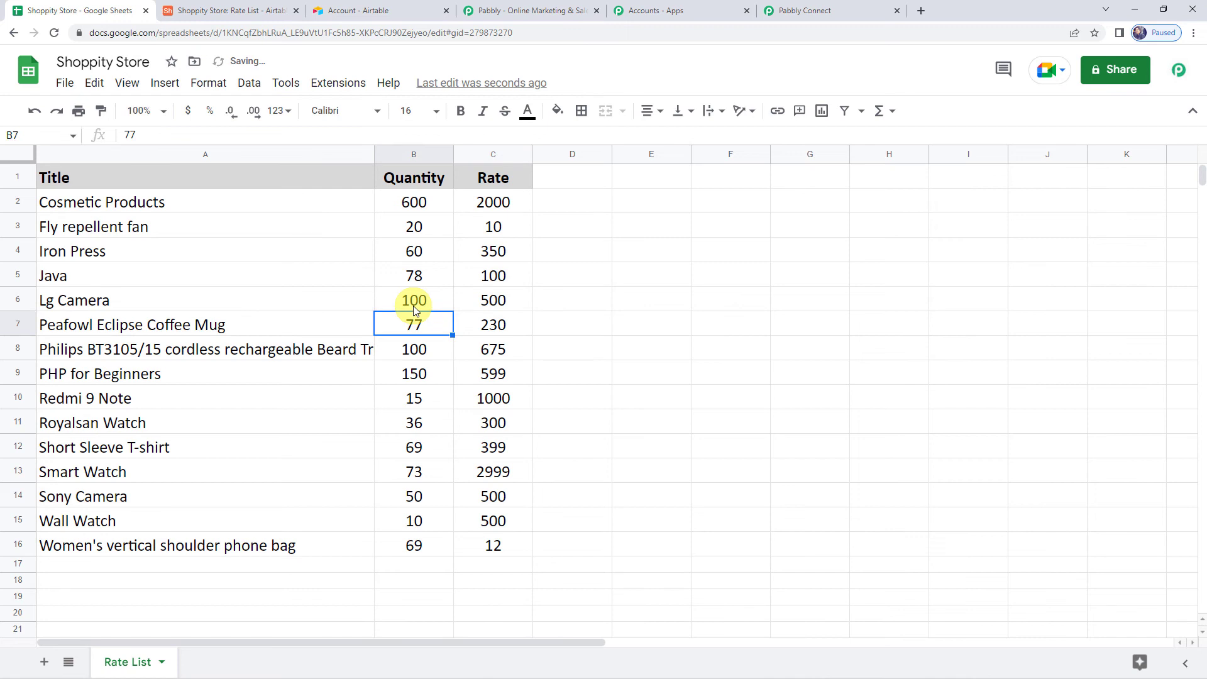
{"action": "left_click", "coordinate": [219, 12]}
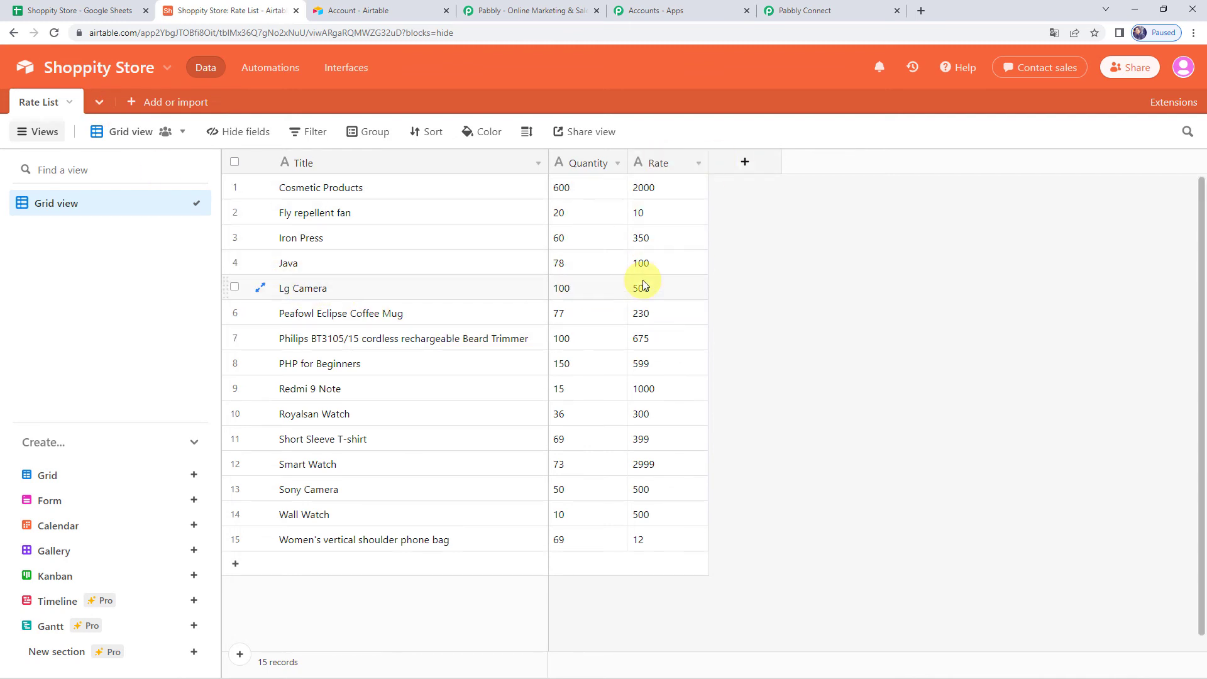
Step: Set Redmi 9 Note's quantity to 50 and rate to 900 in Google Sheets, and compare the sheet with the Airtable rate list
{"action": "left_click", "coordinate": [69, 10]}
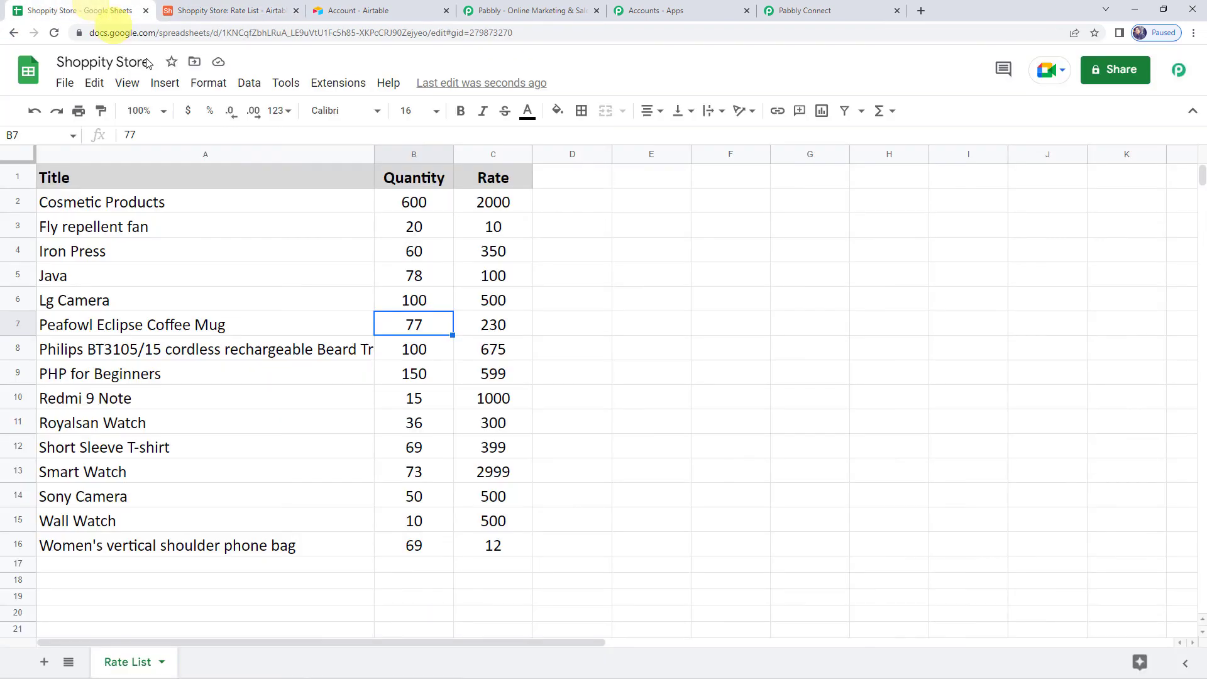
{"action": "left_click", "coordinate": [427, 408]}
{"action": "type", "text": "50"}
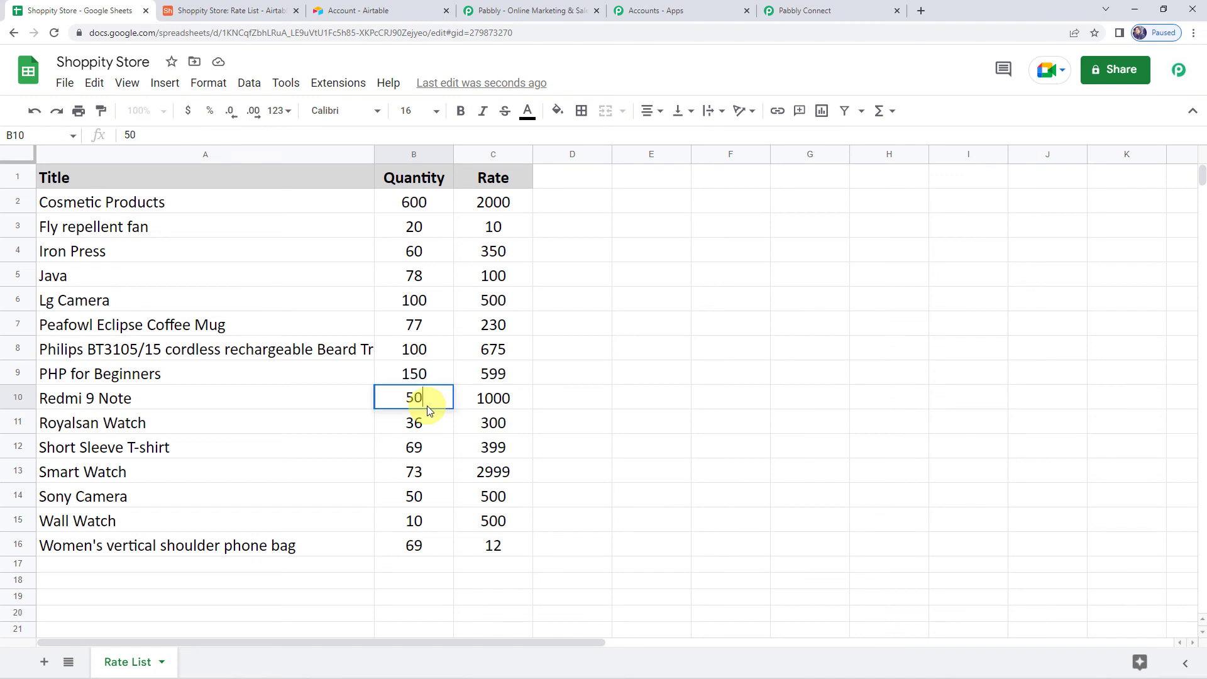
{"action": "key", "text": "Tab"}
{"action": "type", "text": "900"}
{"action": "key", "text": "Return"}
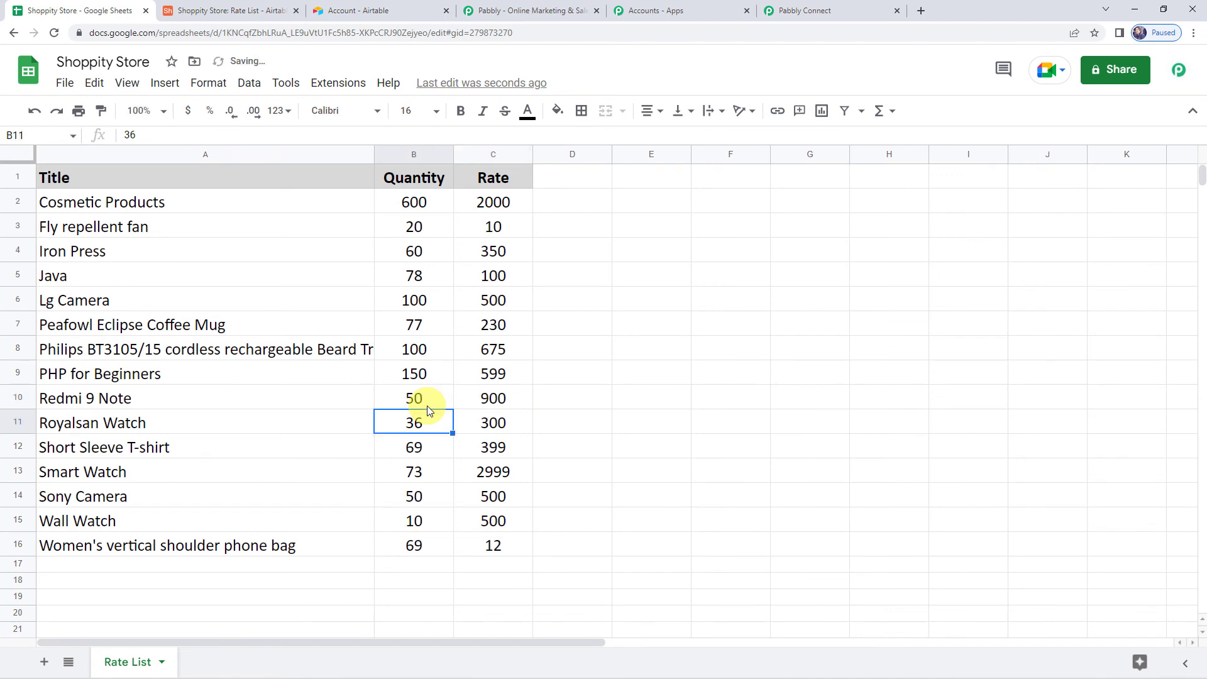
{"action": "left_click", "coordinate": [227, 5]}
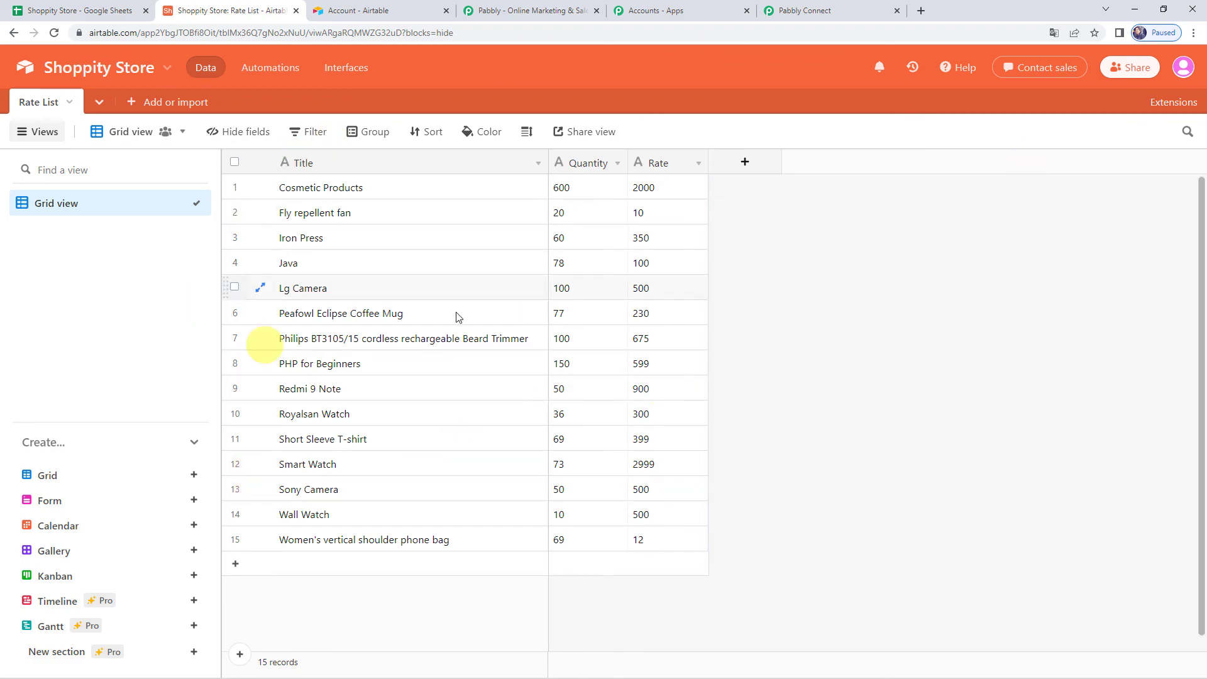
{"action": "left_click", "coordinate": [65, 10]}
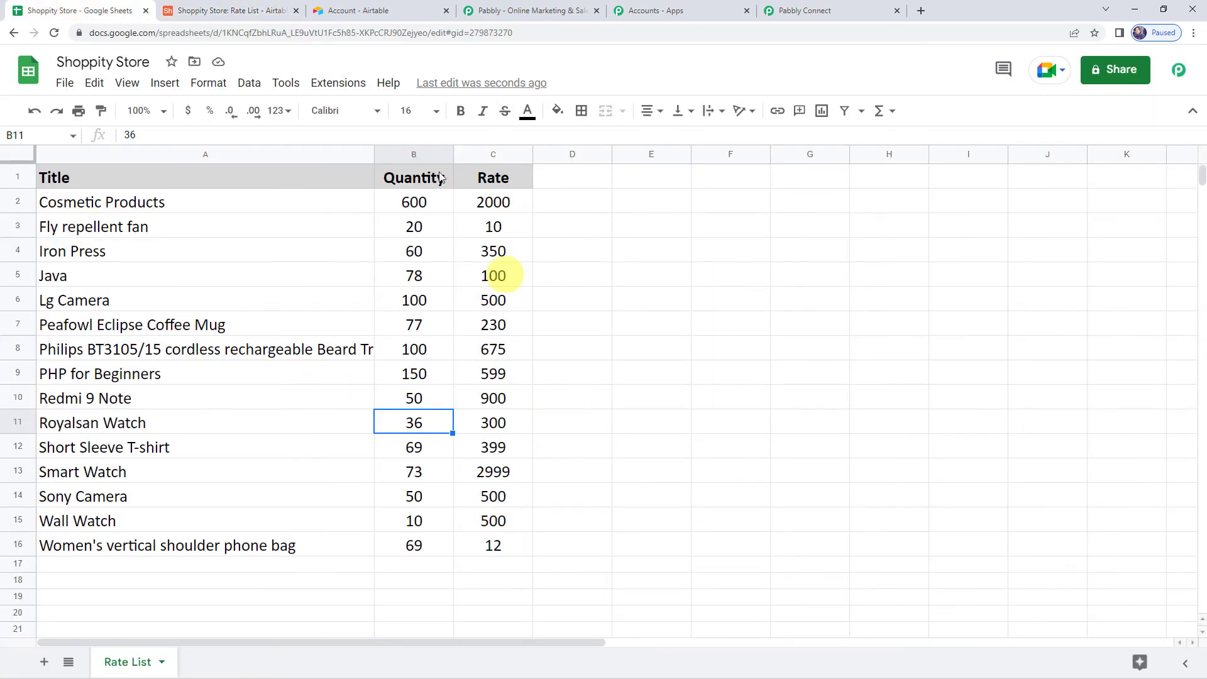
{"action": "left_click", "coordinate": [251, 10]}
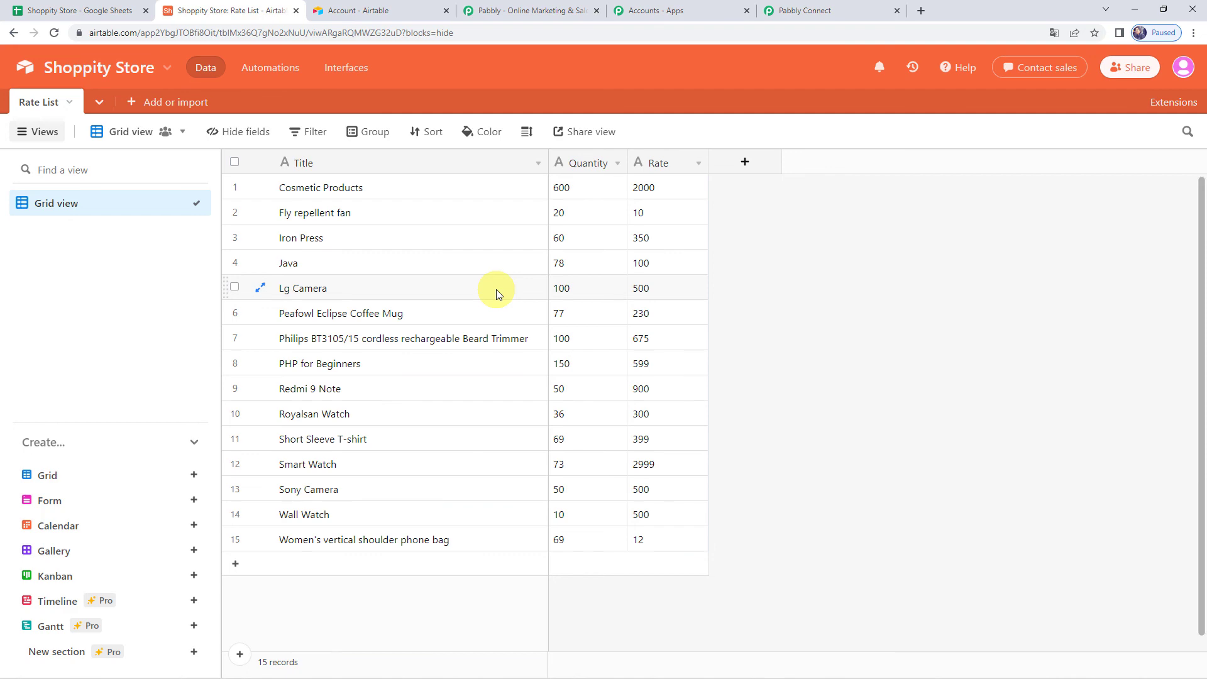
Step: Switch to Pabbly Connect and collapse the Update Record, Search Record and Google Sheets trigger steps to review the whole workflow
{"action": "left_click", "coordinate": [798, 13]}
{"action": "scroll", "coordinate": [221, 254], "scroll_direction": "up", "scroll_amount": 15}
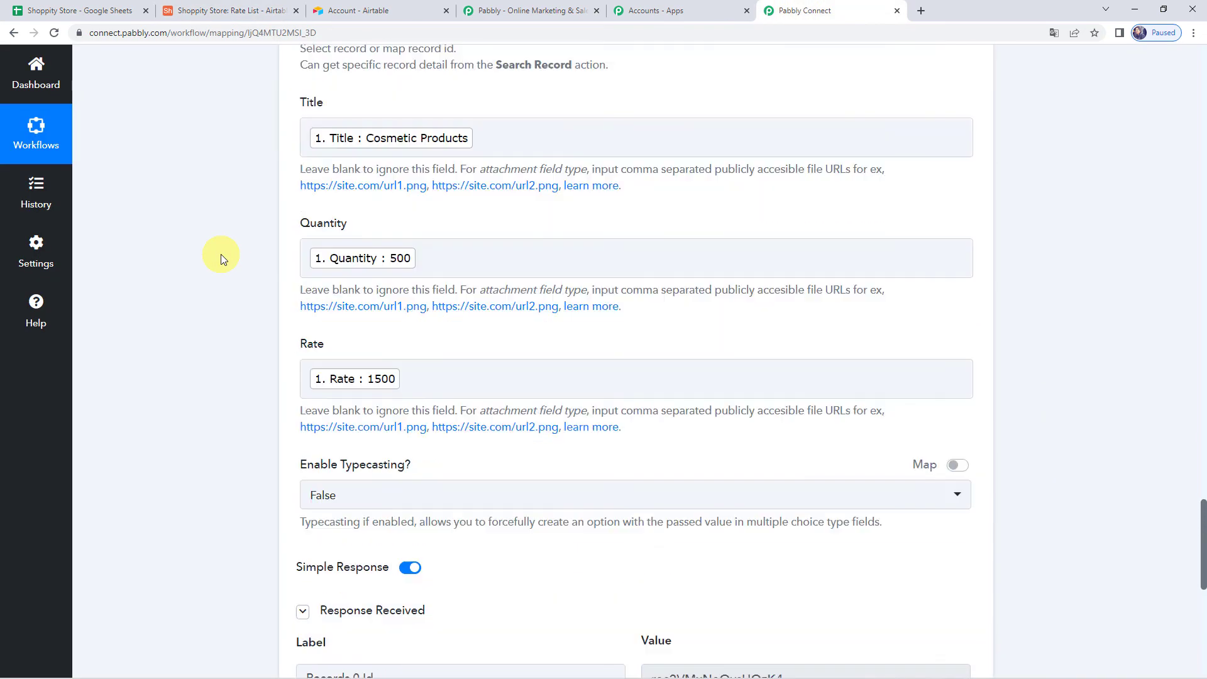
{"action": "left_click", "coordinate": [574, 142]}
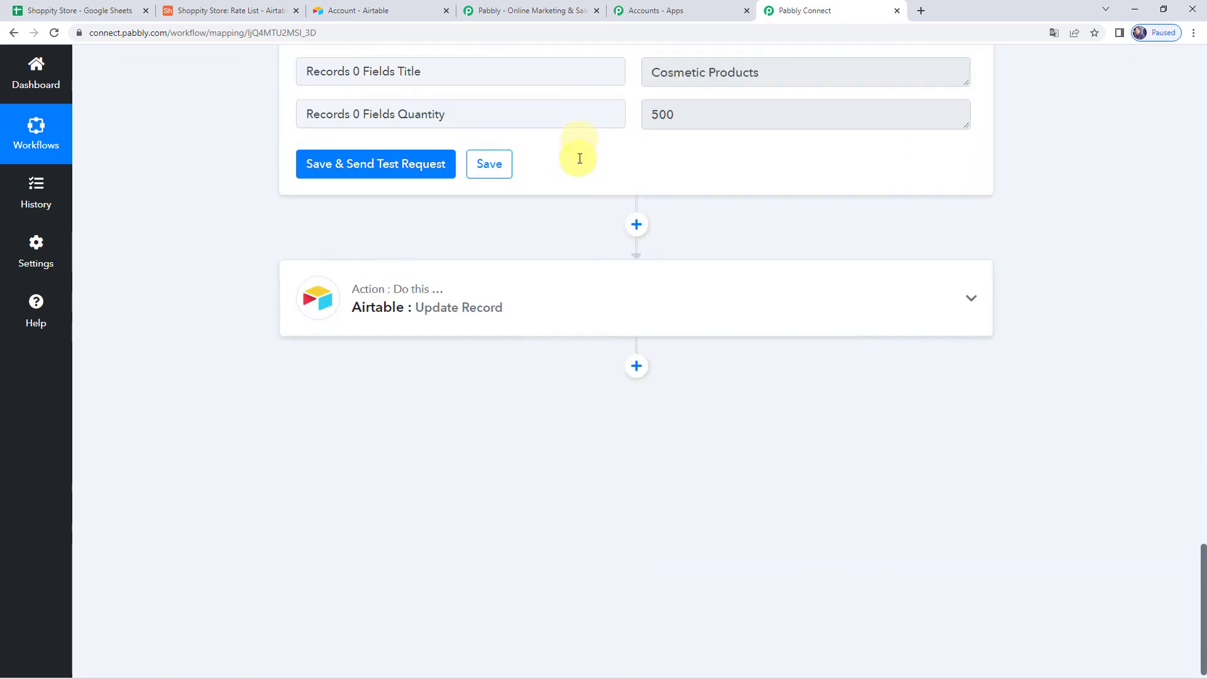
{"action": "scroll", "coordinate": [556, 268], "scroll_direction": "up", "scroll_amount": 10}
{"action": "scroll", "coordinate": [556, 268], "scroll_direction": "up", "scroll_amount": 5}
{"action": "left_click", "coordinate": [553, 238]}
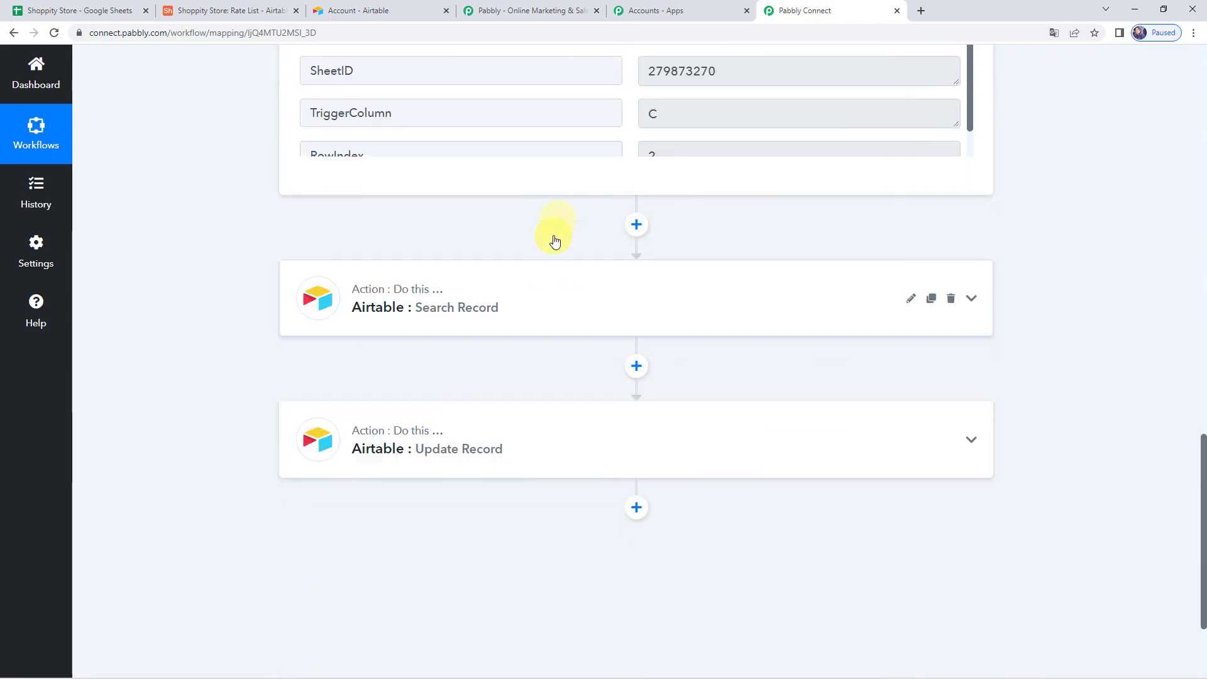
{"action": "scroll", "coordinate": [553, 239], "scroll_direction": "up", "scroll_amount": 10}
{"action": "scroll", "coordinate": [556, 241], "scroll_direction": "up", "scroll_amount": 6}
{"action": "left_click", "coordinate": [577, 250]}
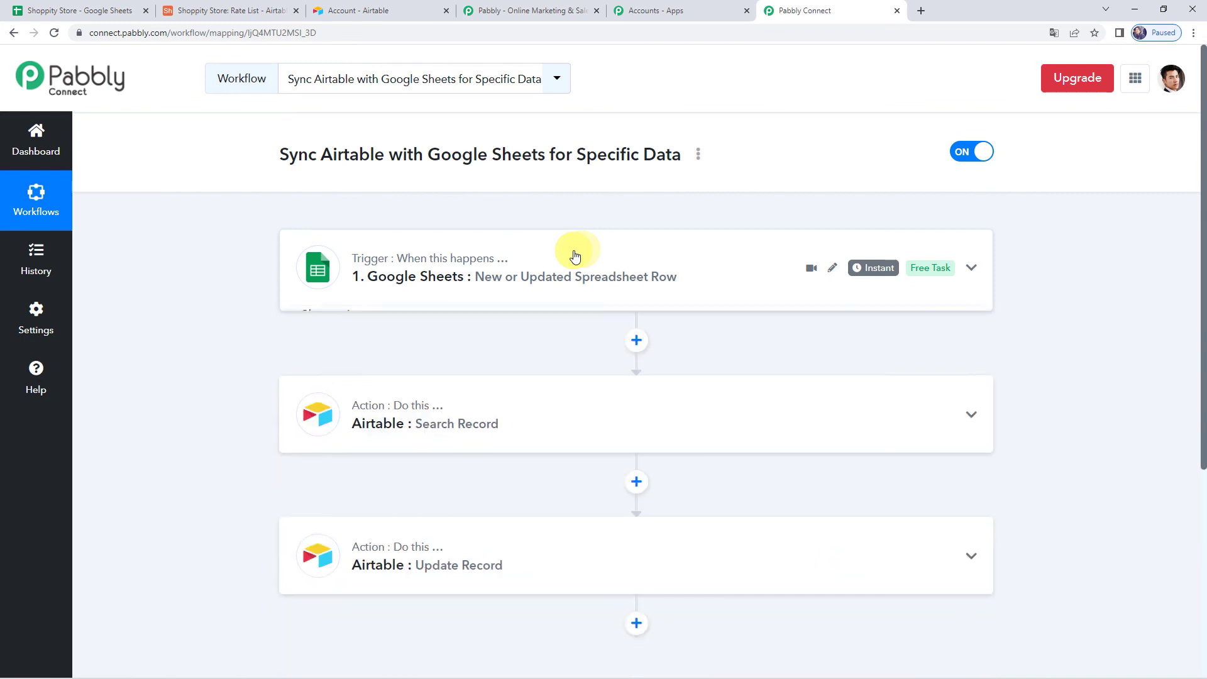